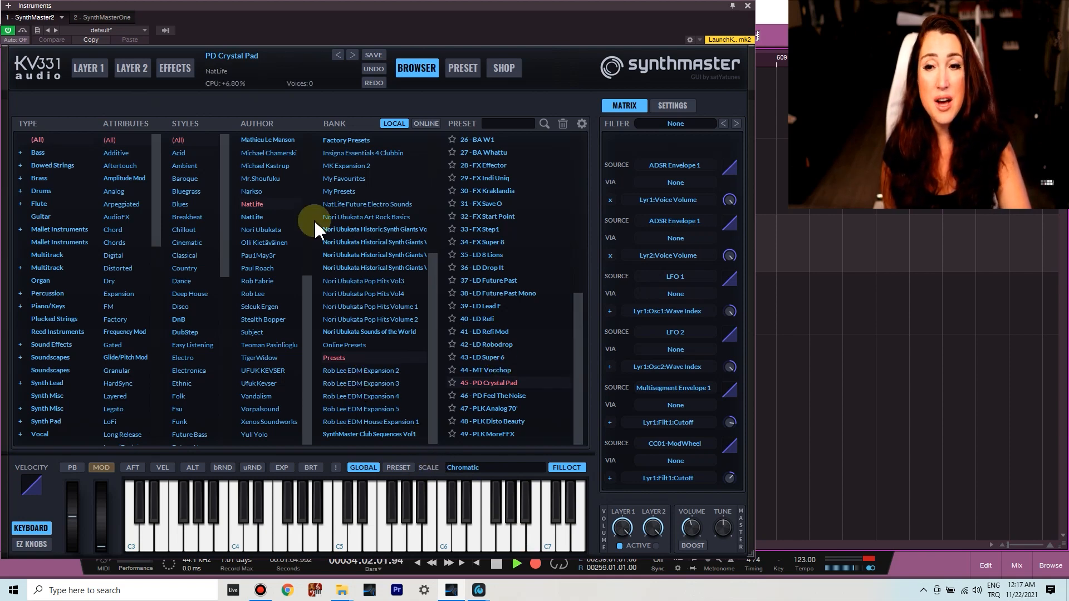
Step: List the presets of all authors and browse to the end of the preset list
scroll(295, 187, up, 7)
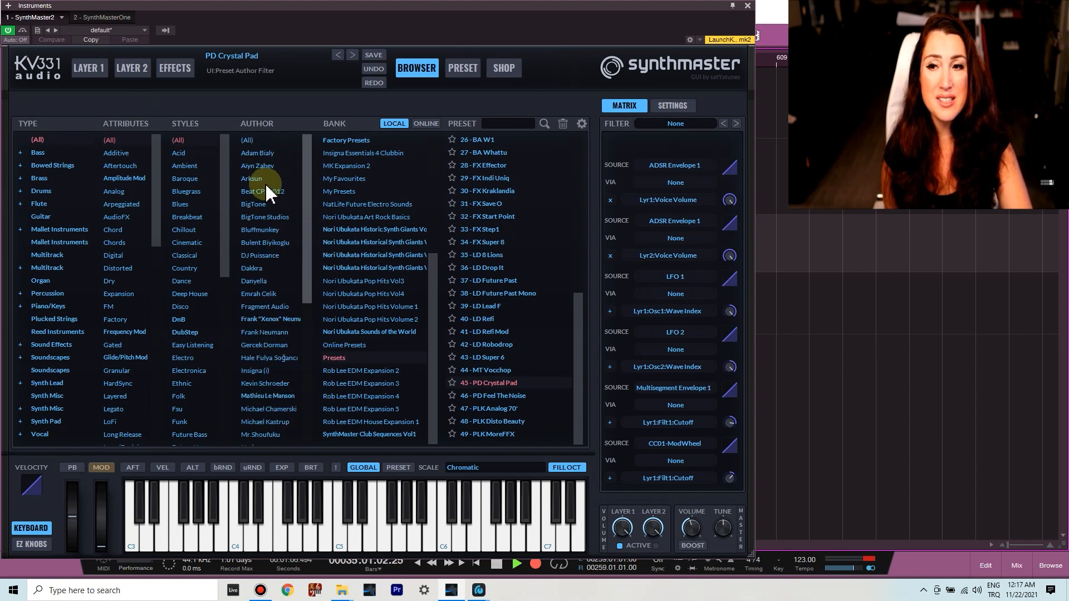
click(248, 140)
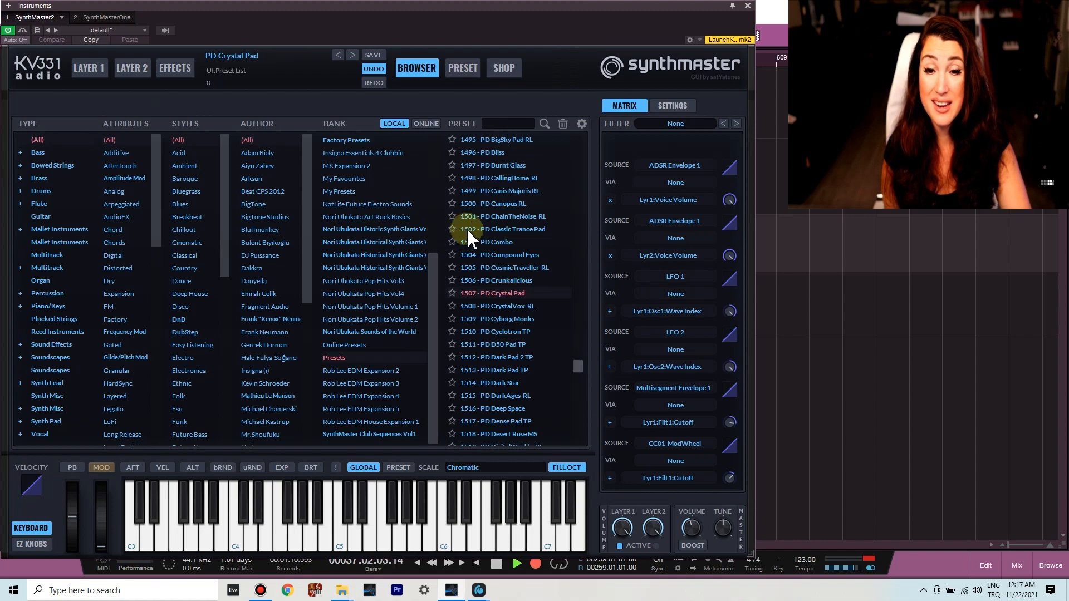
scroll(541, 380, down, 6)
drag(578, 382, 575, 469)
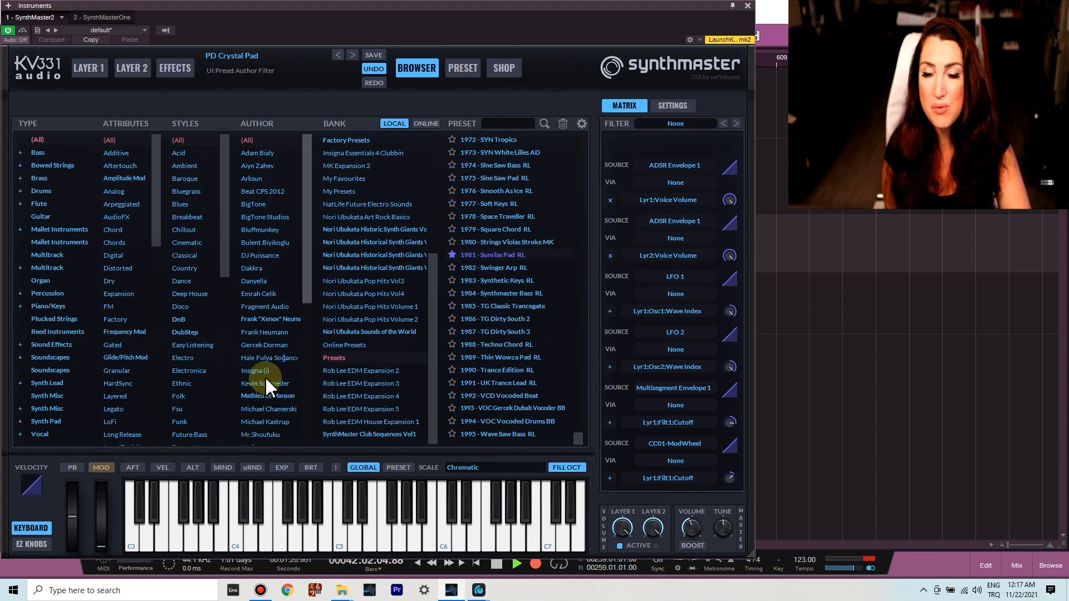
Step: Filter the presets by the last author in the author list and browse the remaining presets
scroll(265, 377, down, 7)
click(254, 434)
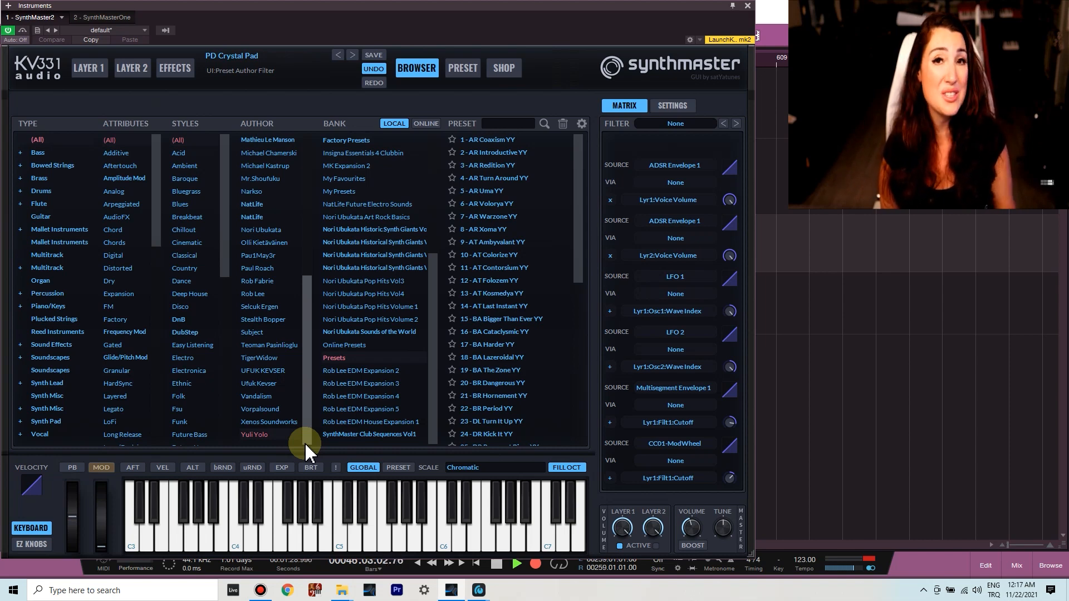
scroll(501, 422, down, 5)
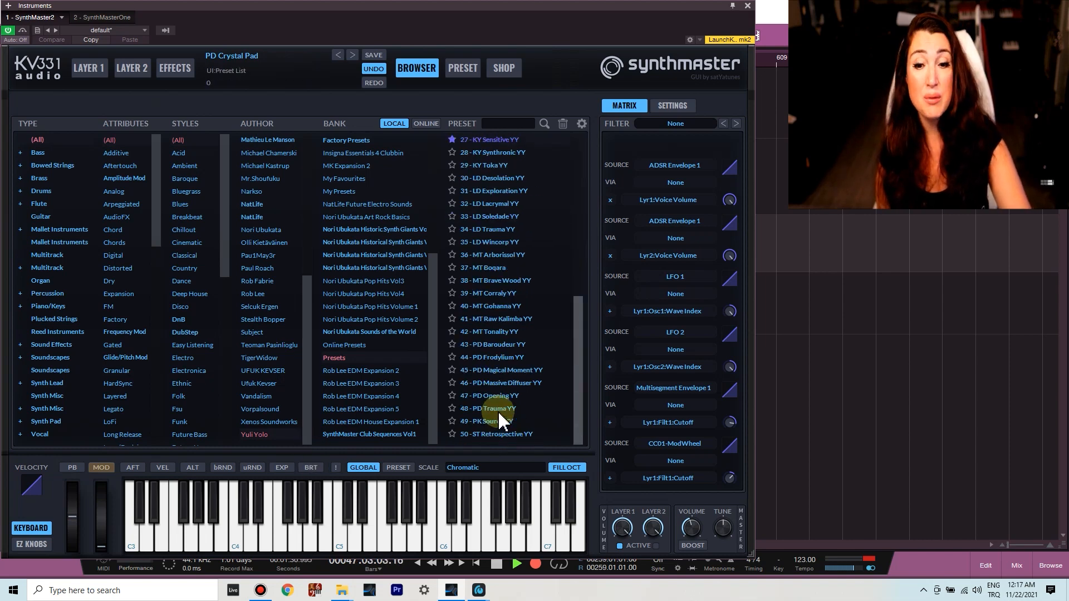
Step: Audition the presets KY Toka YY, KY Sensitive YY and MT Boqara, and view MT Boqara's Layer 1 settings
click(496, 167)
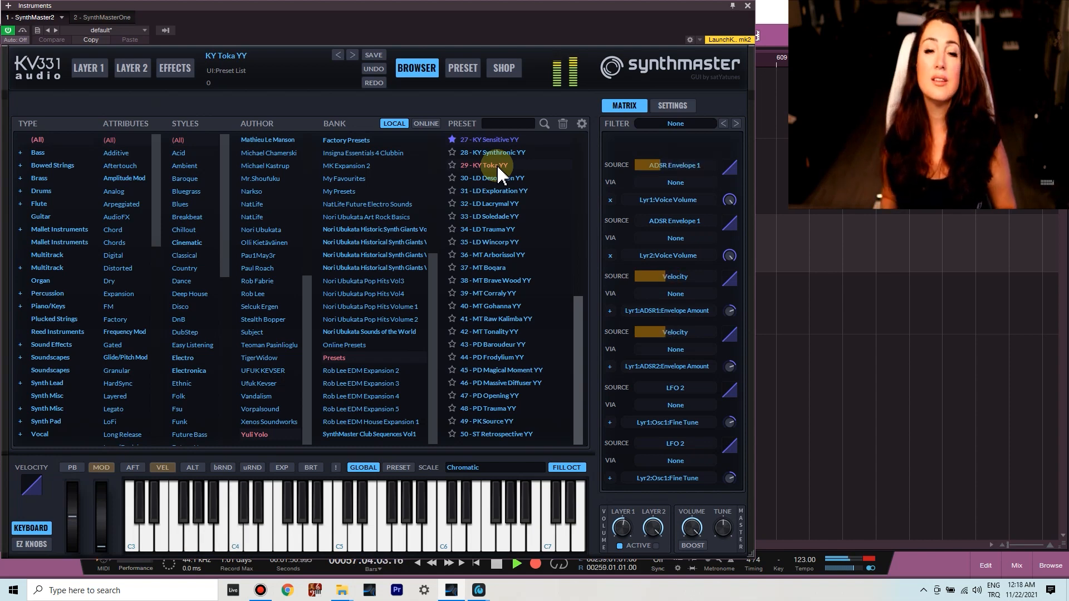
click(483, 140)
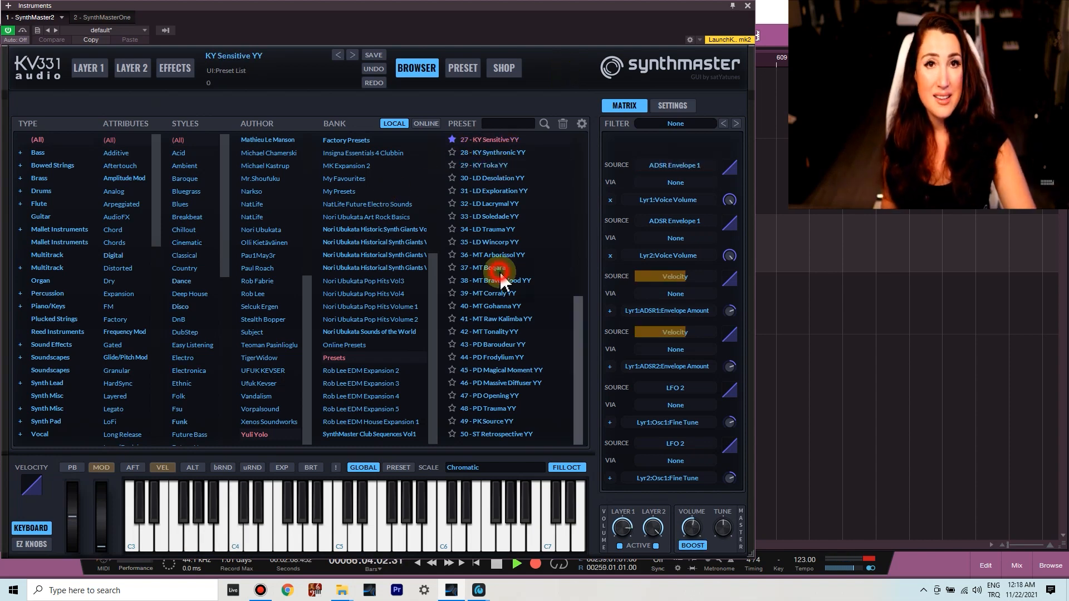
click(500, 269)
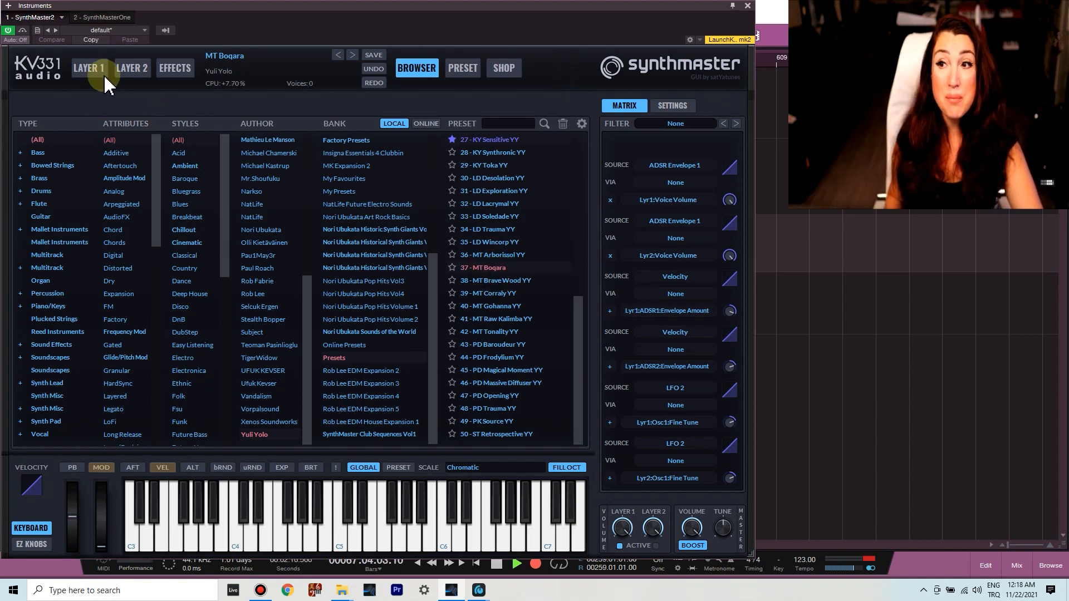
click(89, 68)
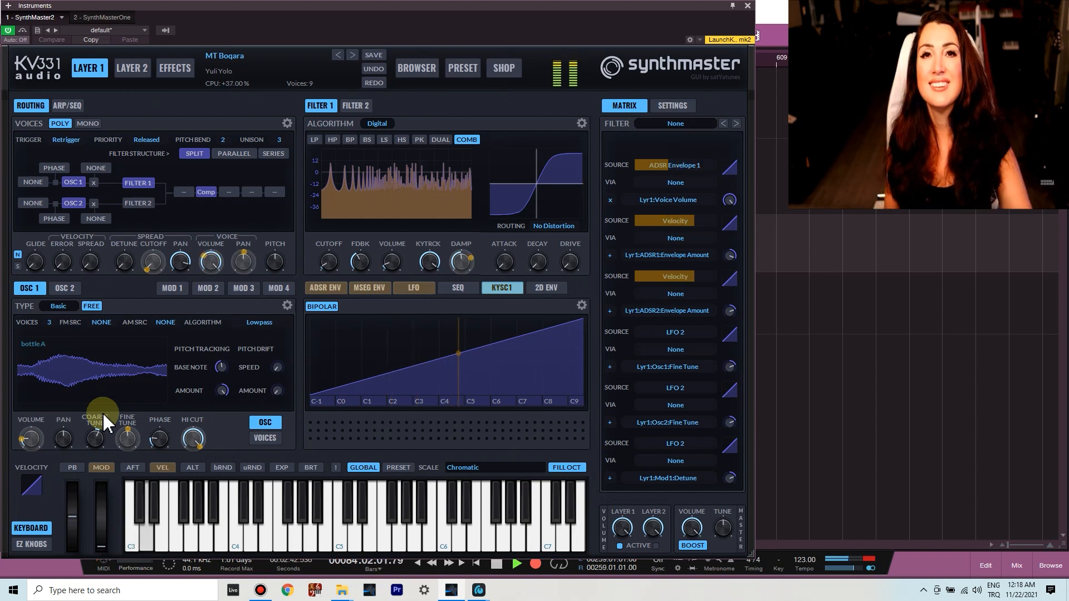
Step: Return to the preset browser and load the BR Period YY preset
click(418, 70)
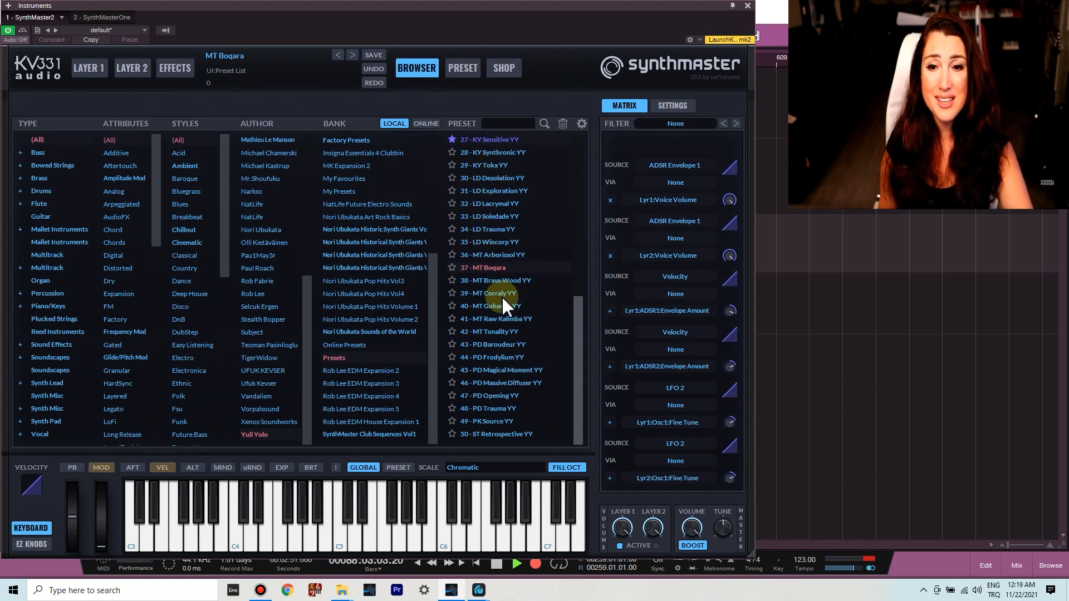
scroll(503, 299, up, 3)
click(503, 204)
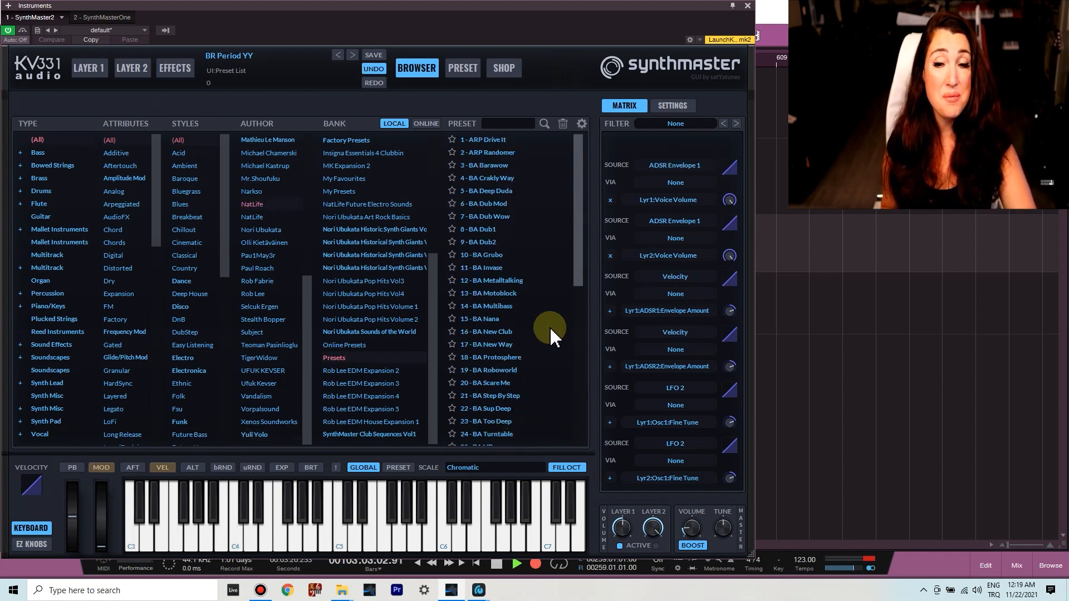
Step: Browse NatLife's presets and audition FX Effector, LD 8 Lions, PD Crystal Pad and BA Crakly Way
scroll(550, 326, down, 8)
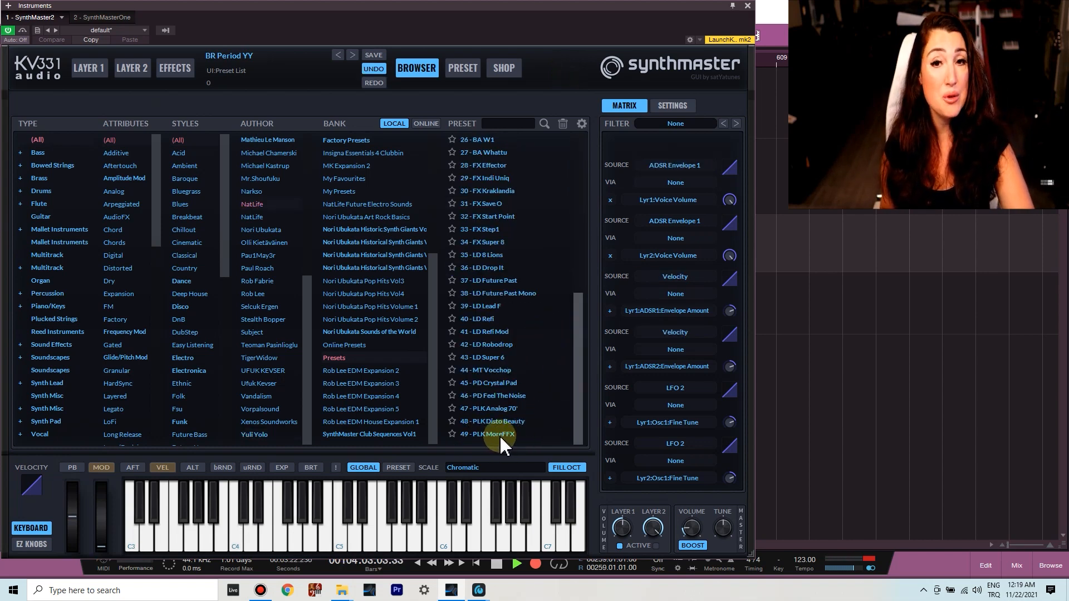
scroll(497, 426, up, 3)
scroll(498, 426, down, 3)
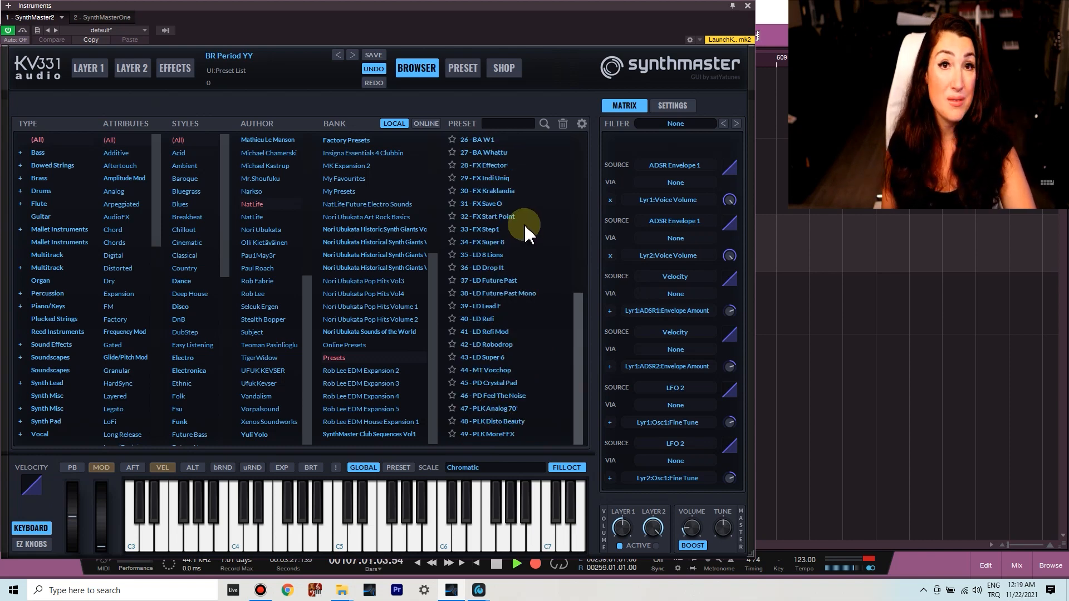
click(484, 165)
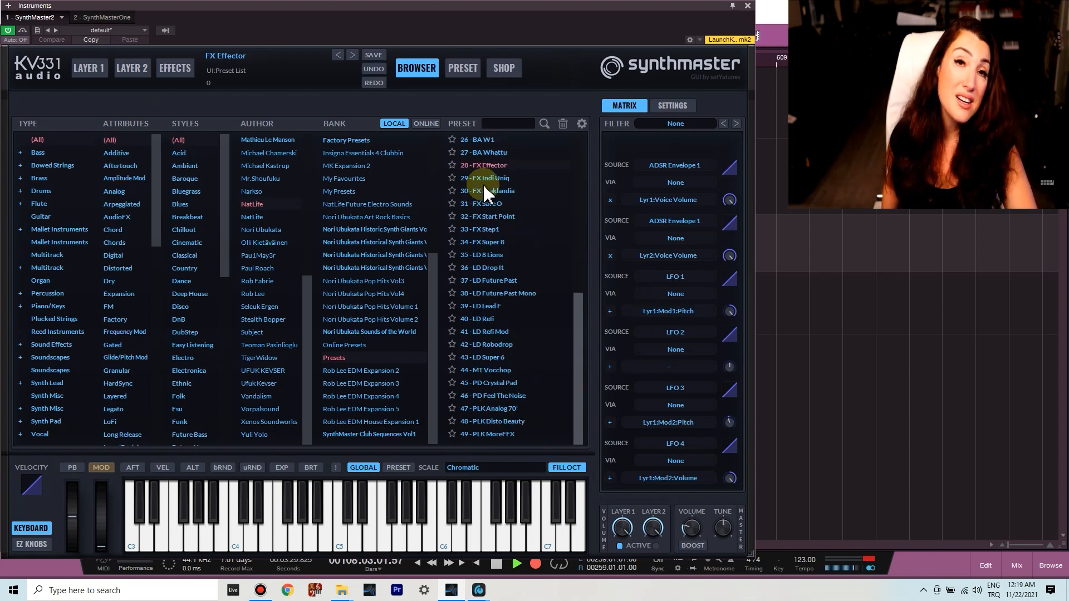
click(486, 255)
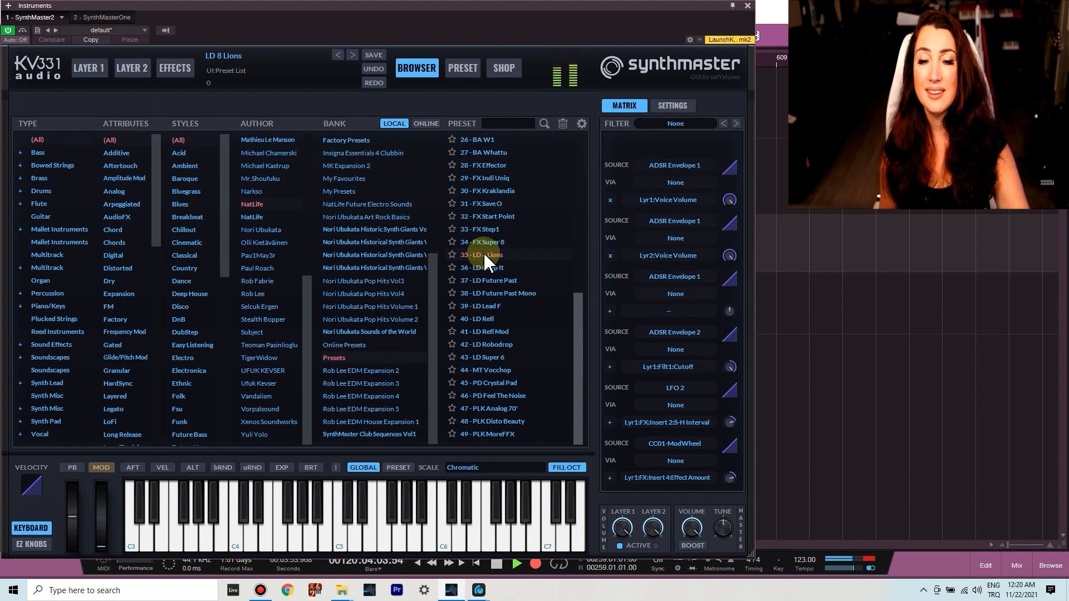
click(510, 383)
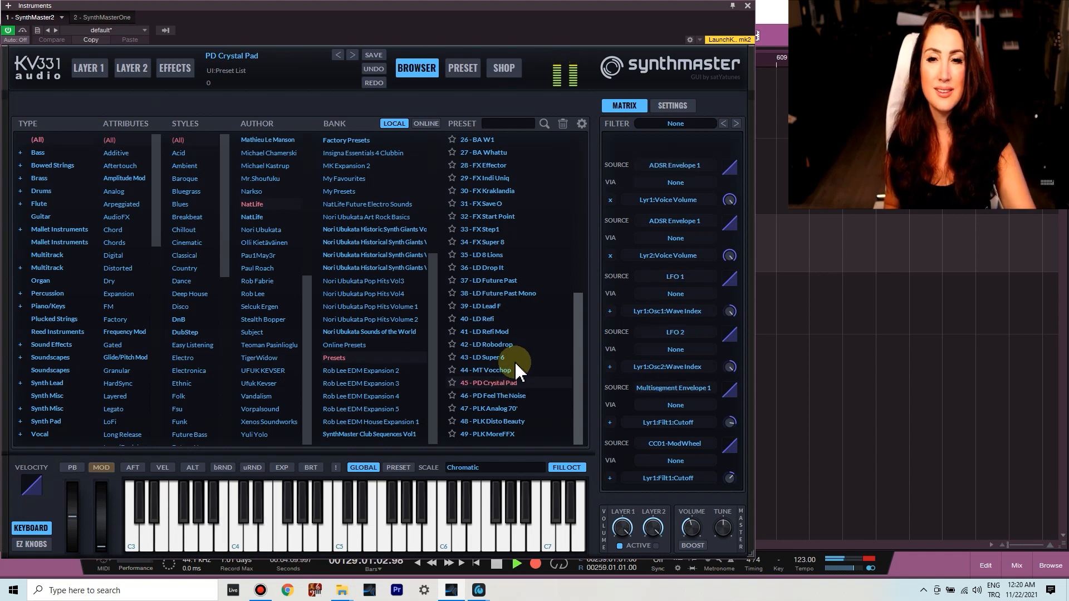
scroll(518, 371, up, 8)
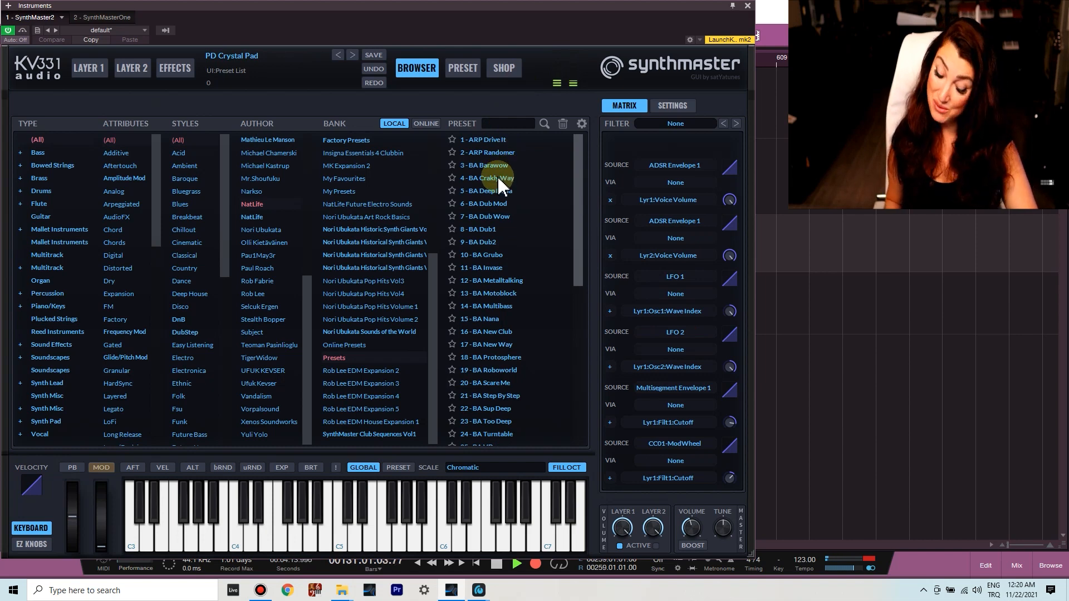
click(498, 178)
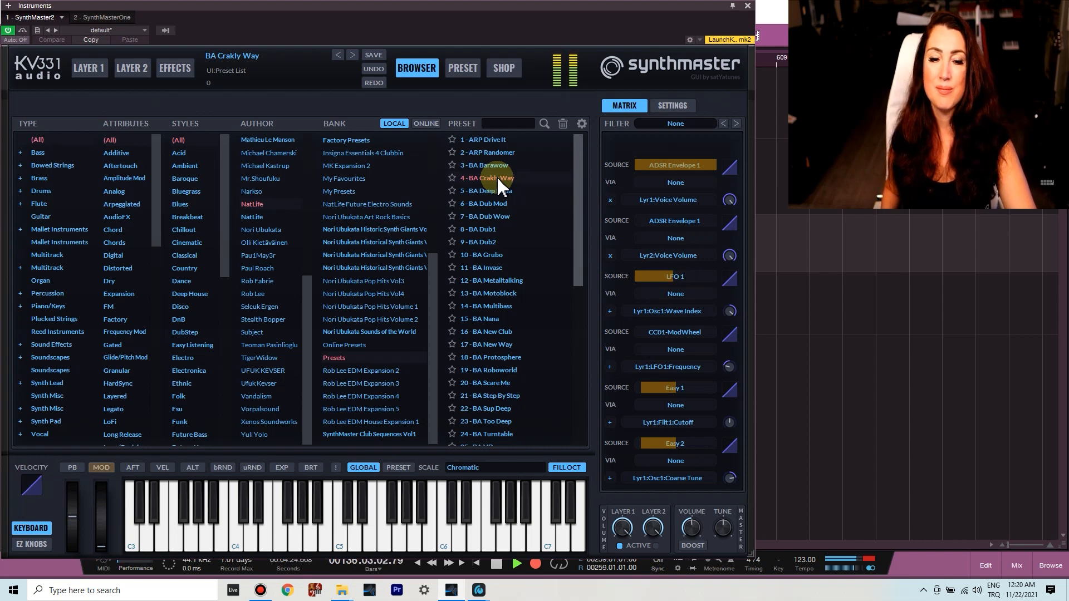
Step: Filter the presets by the author listed just above Stealth Bopper and load DRM Grrrroove
click(263, 307)
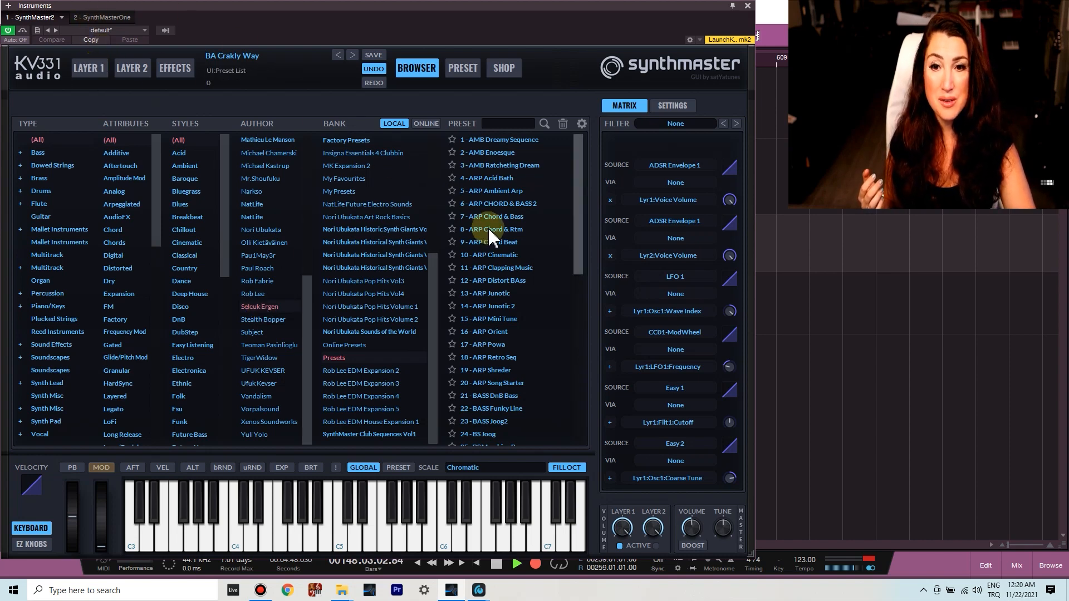
scroll(488, 233, down, 5)
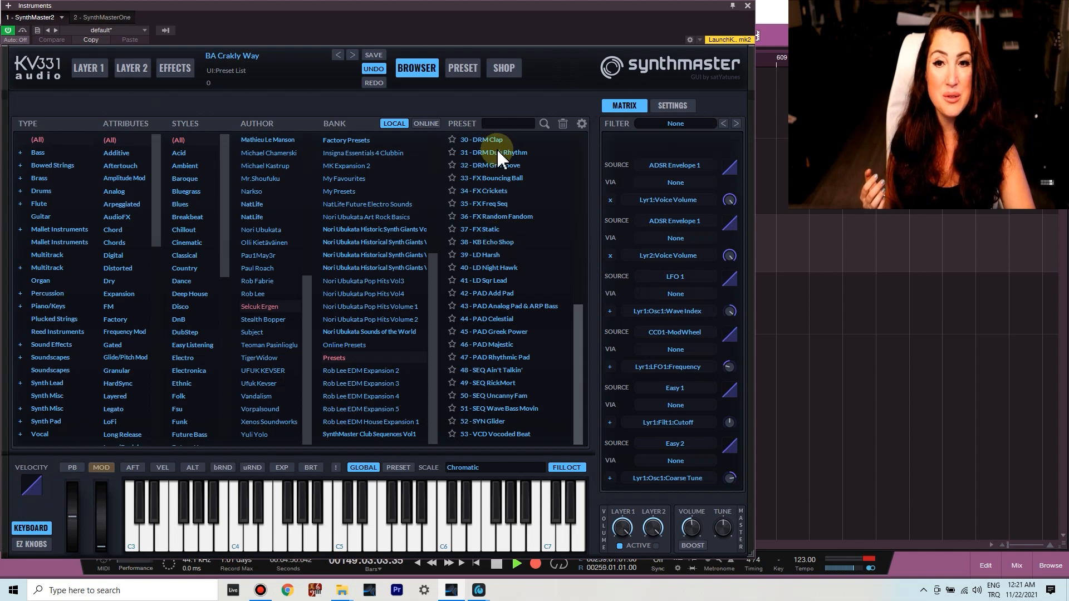
click(501, 166)
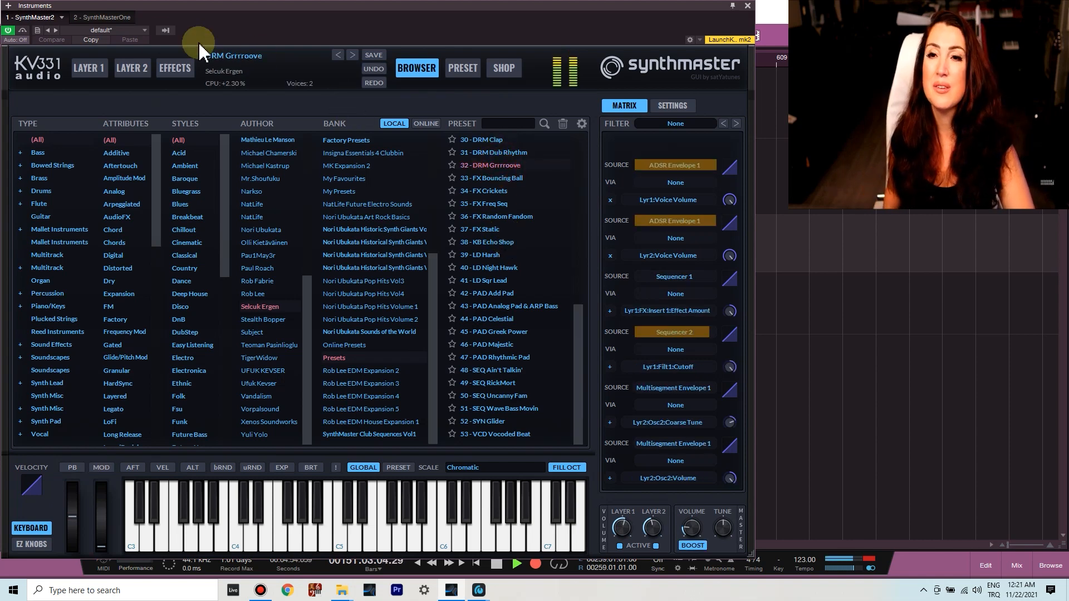
Step: Examine both oscillators in Layer 1 and Layer 2 of the DRM Grrrroove preset
click(88, 67)
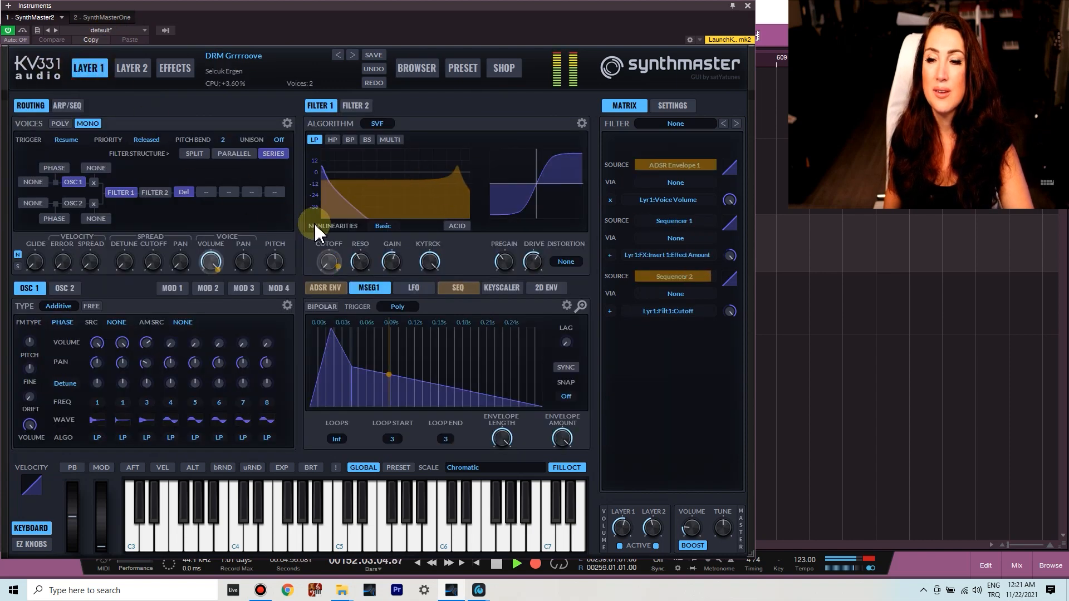
click(65, 288)
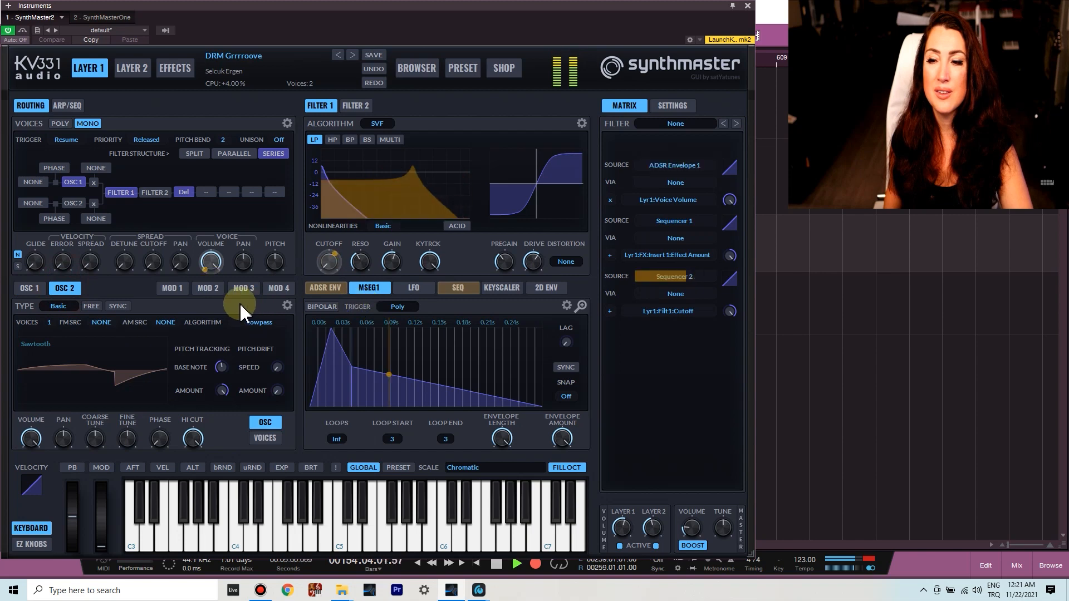
click(133, 68)
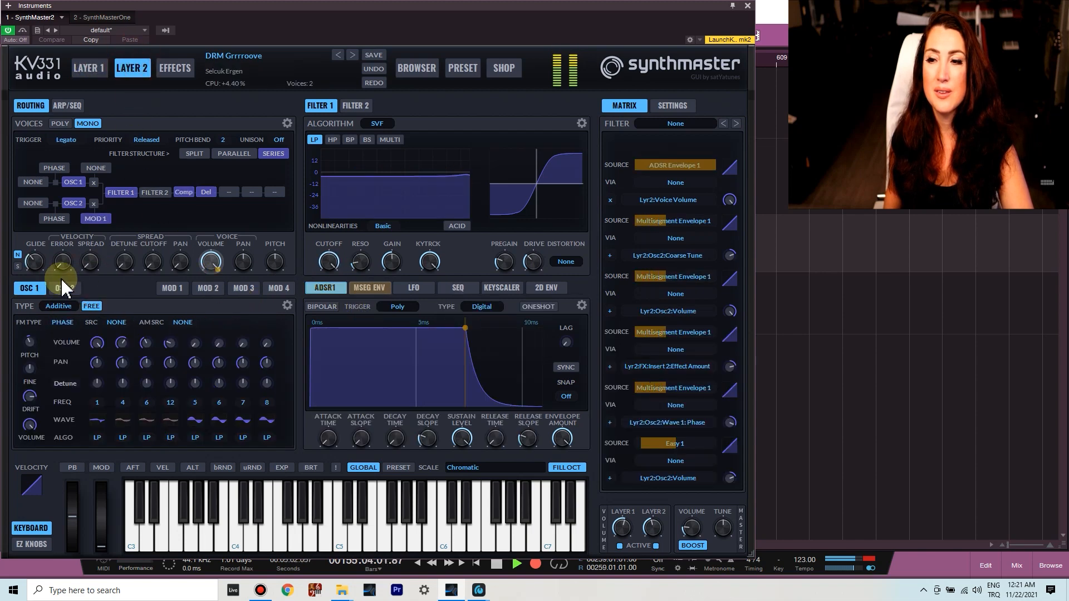
click(65, 288)
click(31, 288)
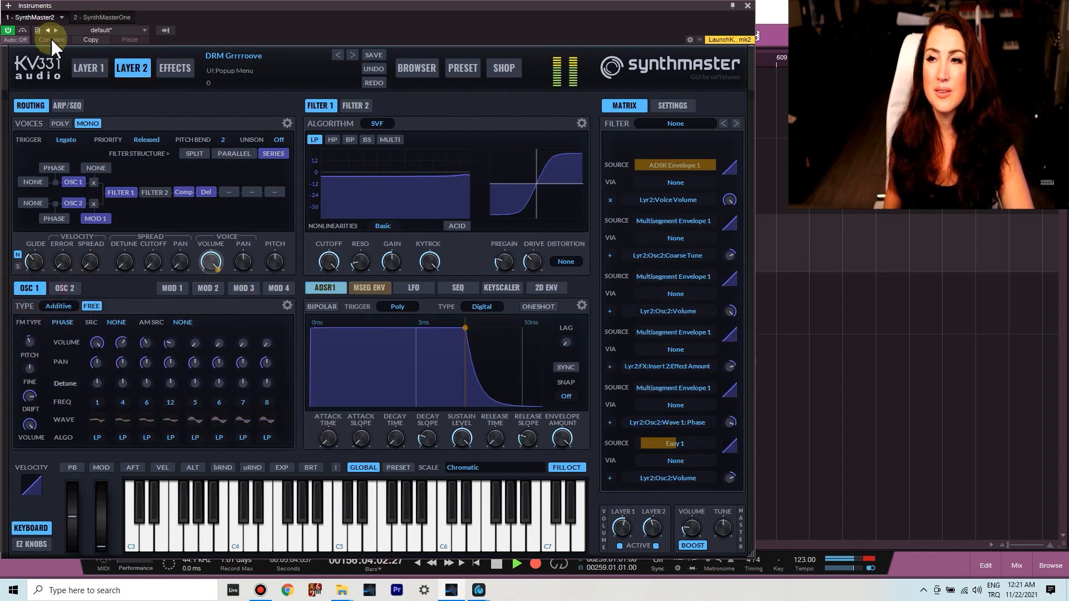
click(89, 68)
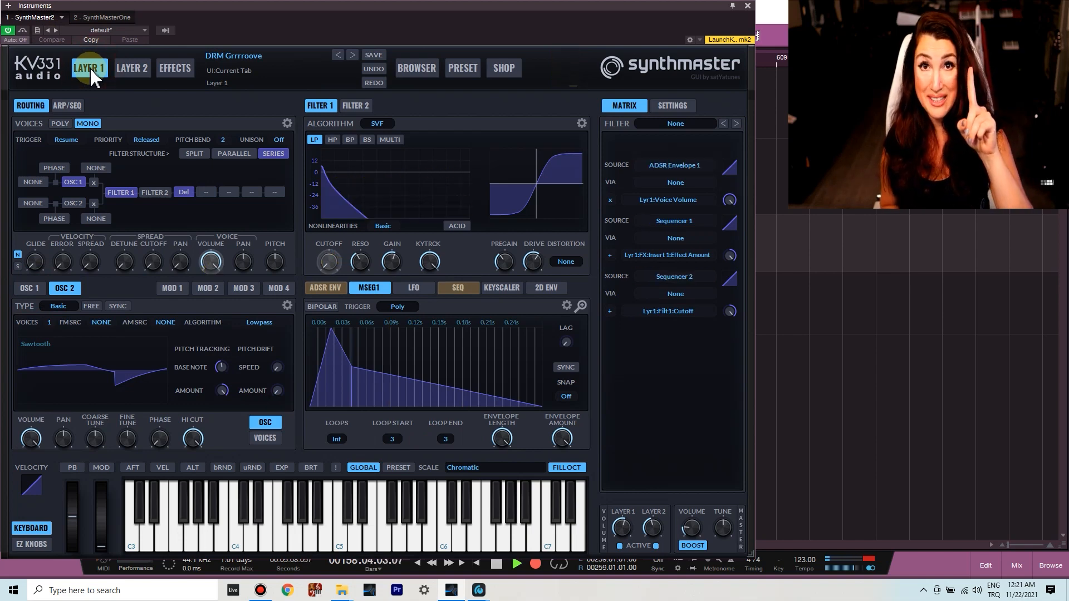
Step: Load the ARP Mini Tune preset from the browser and examine its layers and Layer 1's first oscillator
click(416, 68)
click(506, 315)
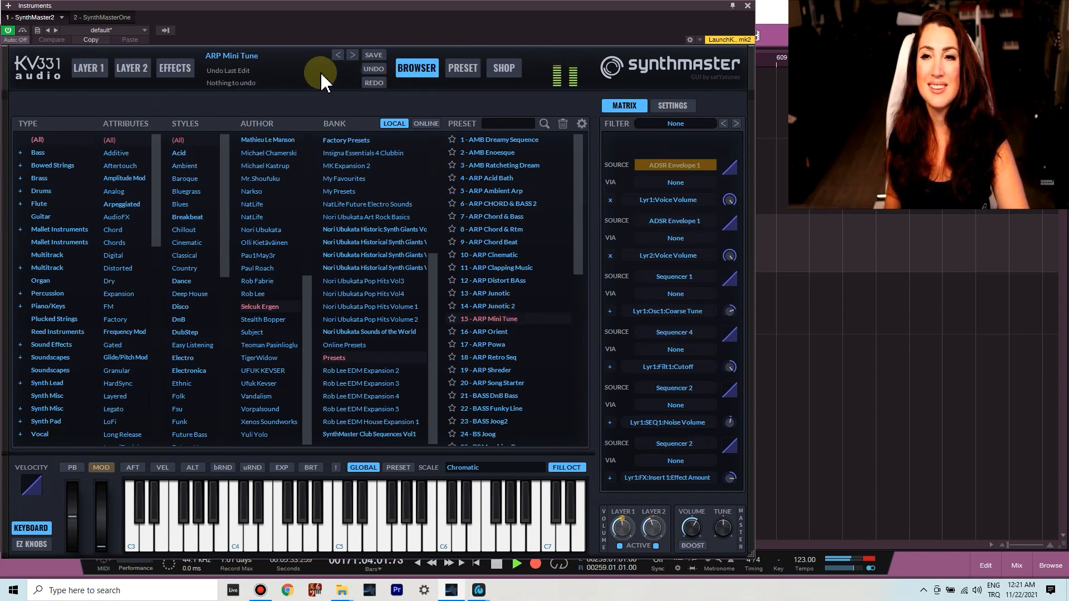
click(90, 67)
click(130, 69)
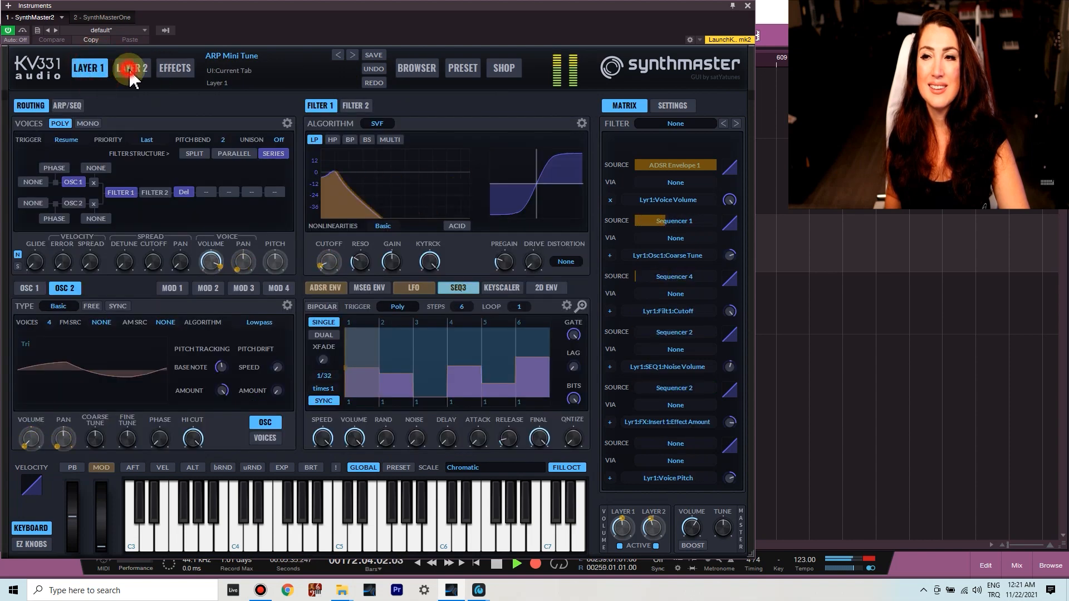
click(92, 70)
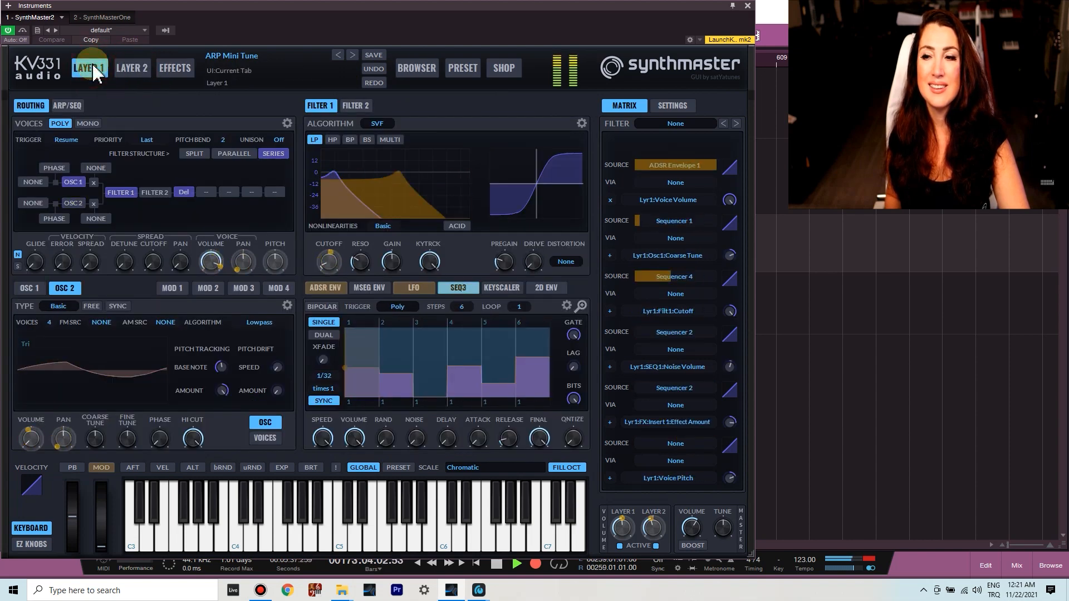
click(26, 289)
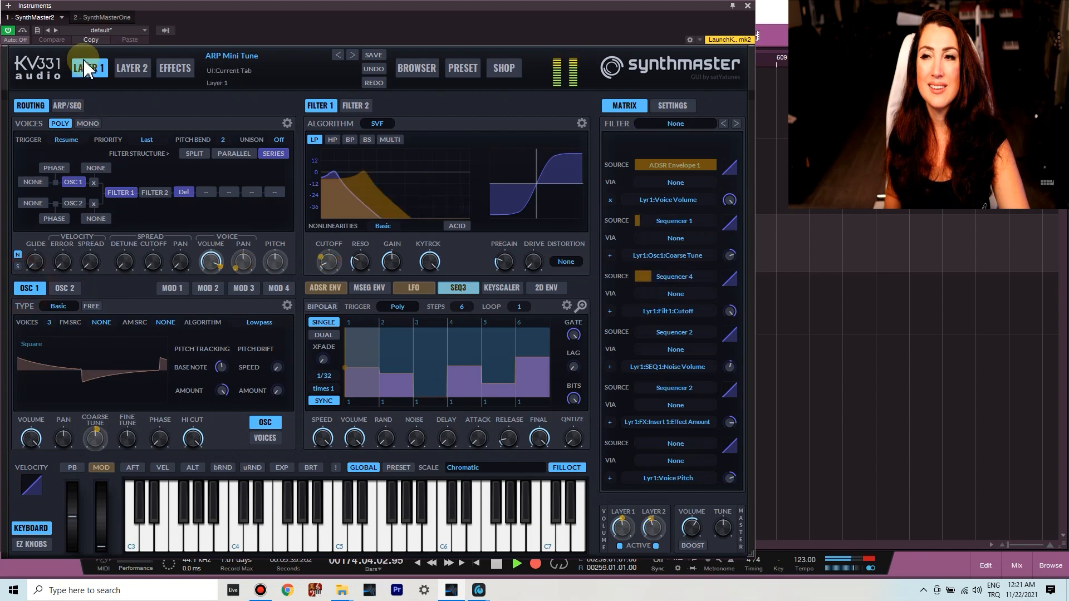
Step: Load the SEQ Ain't Talkin' preset from the browser and examine the oscillators in its two layers
click(416, 68)
click(498, 370)
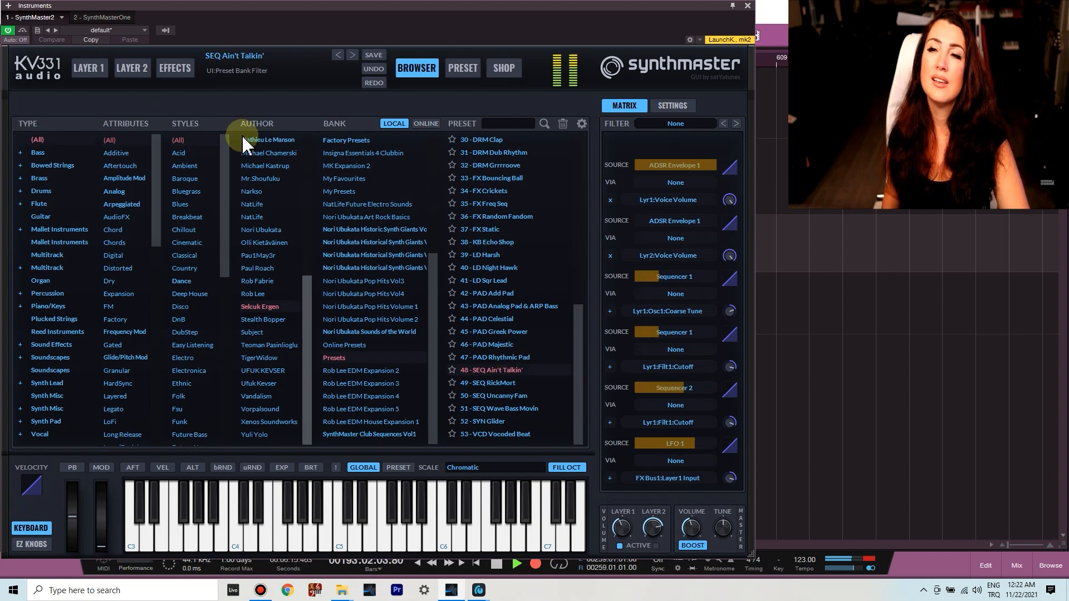
click(88, 68)
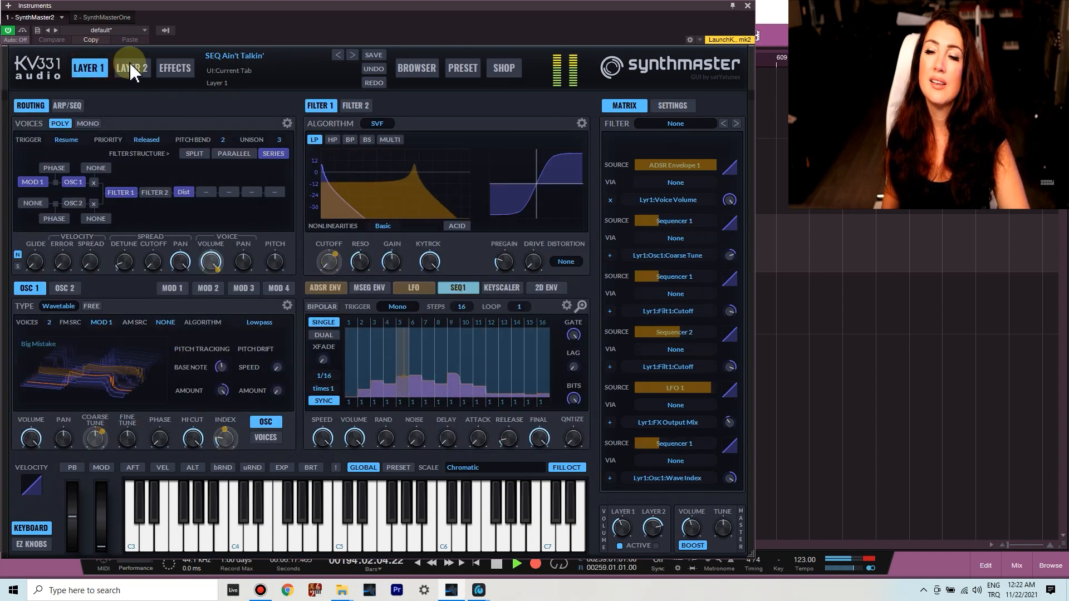
click(133, 69)
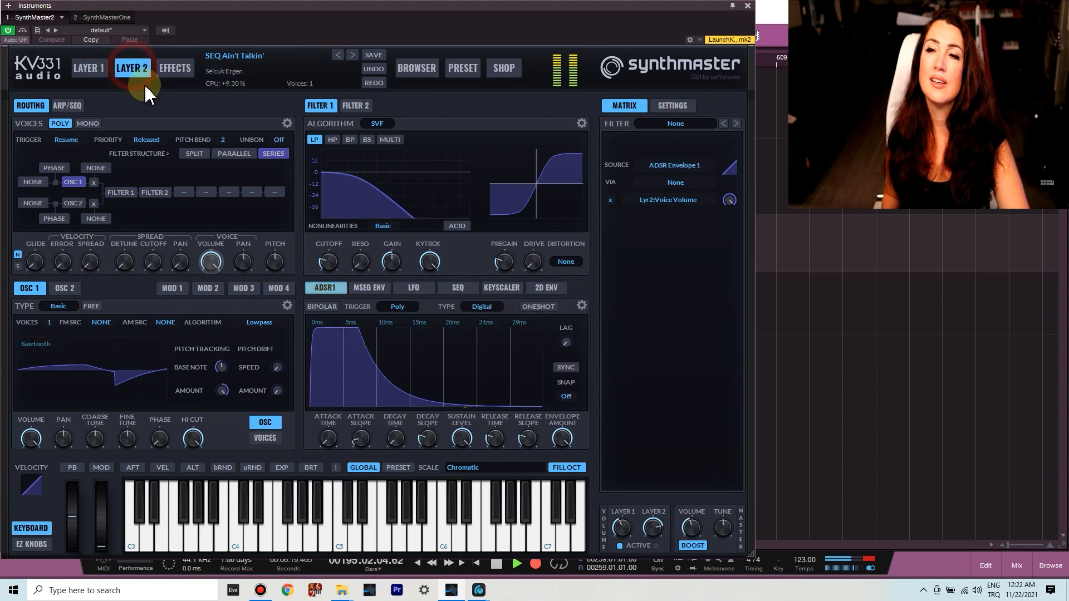
click(26, 288)
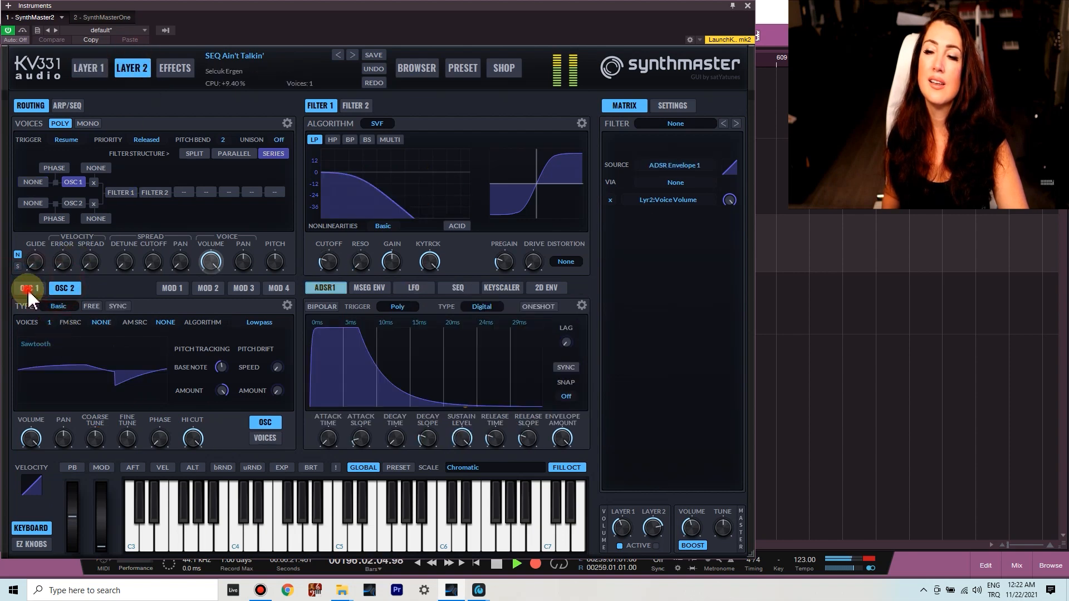
click(88, 67)
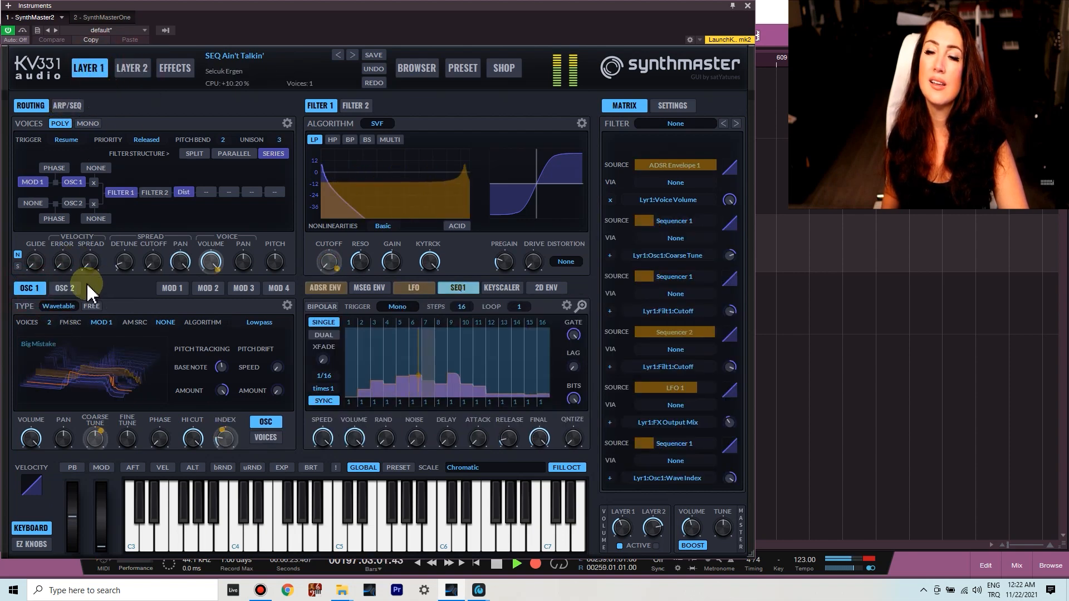
Step: Examine Layer 1's second oscillator and look through the unfiltered preset list in the browser
click(65, 289)
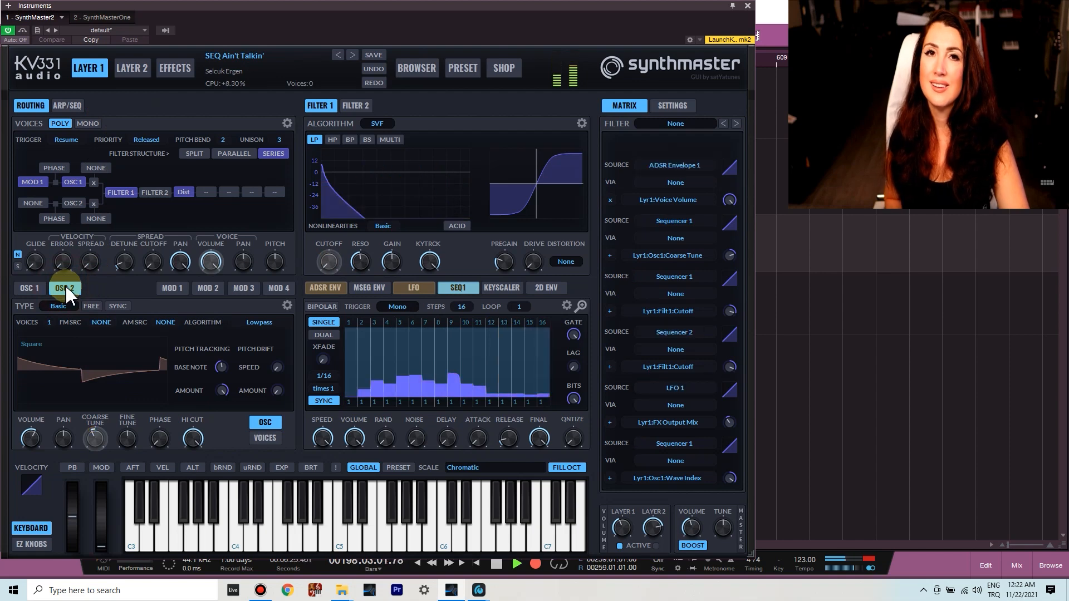
click(415, 69)
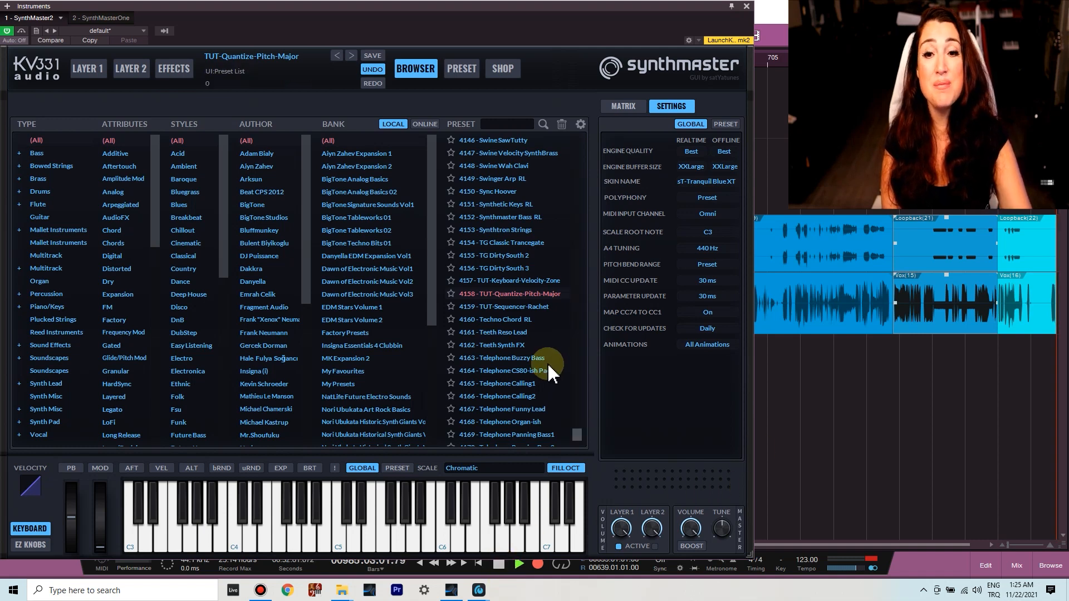
scroll(510, 353, down, 10)
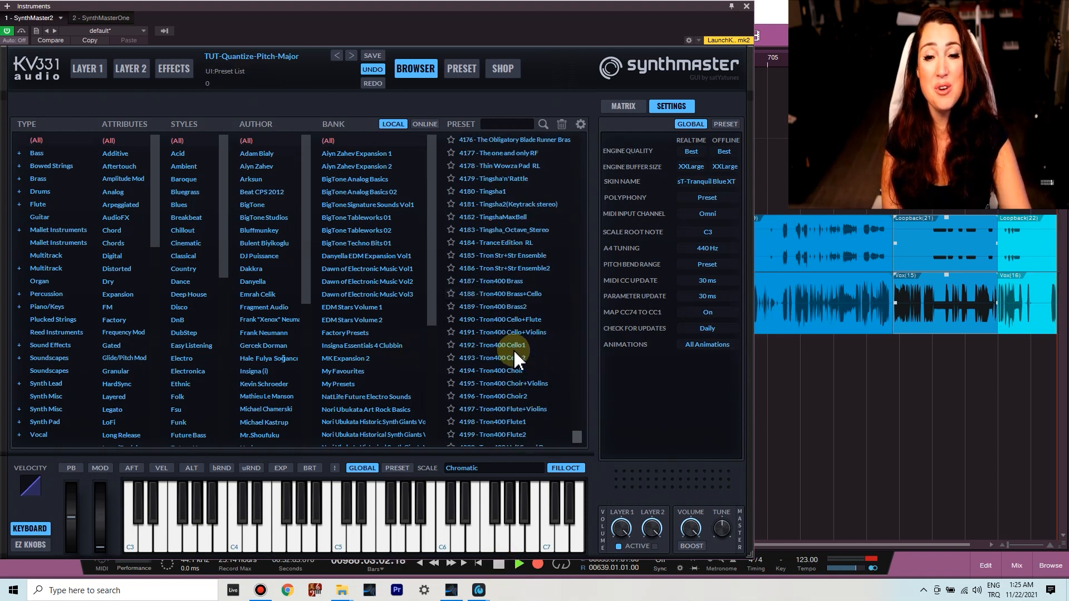
drag(578, 445, 573, 326)
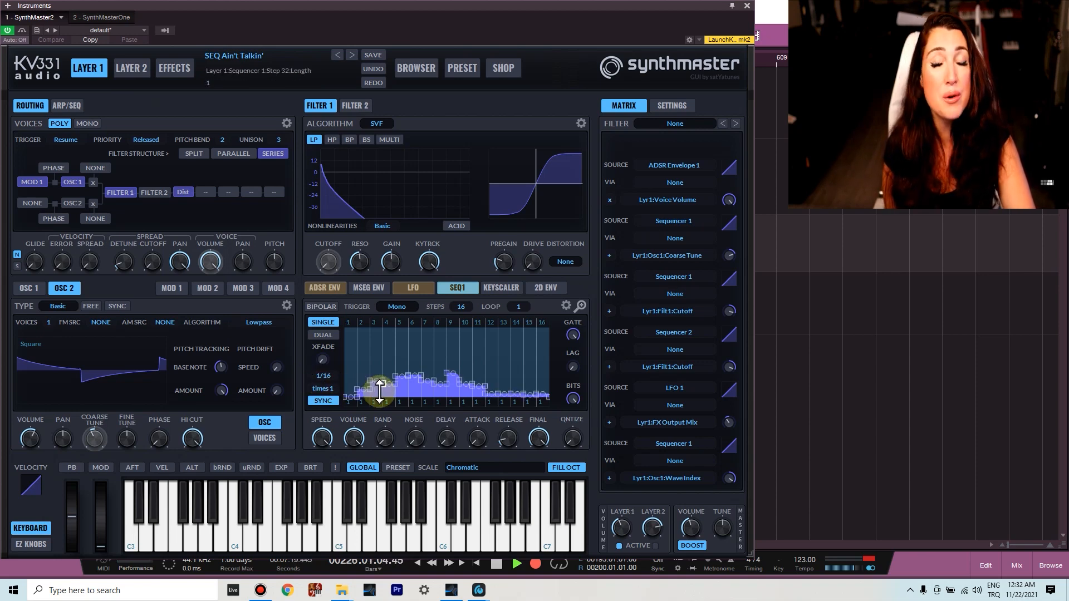
Step: Change the global skin to SM2 iOS Prototype at 90%
click(32, 66)
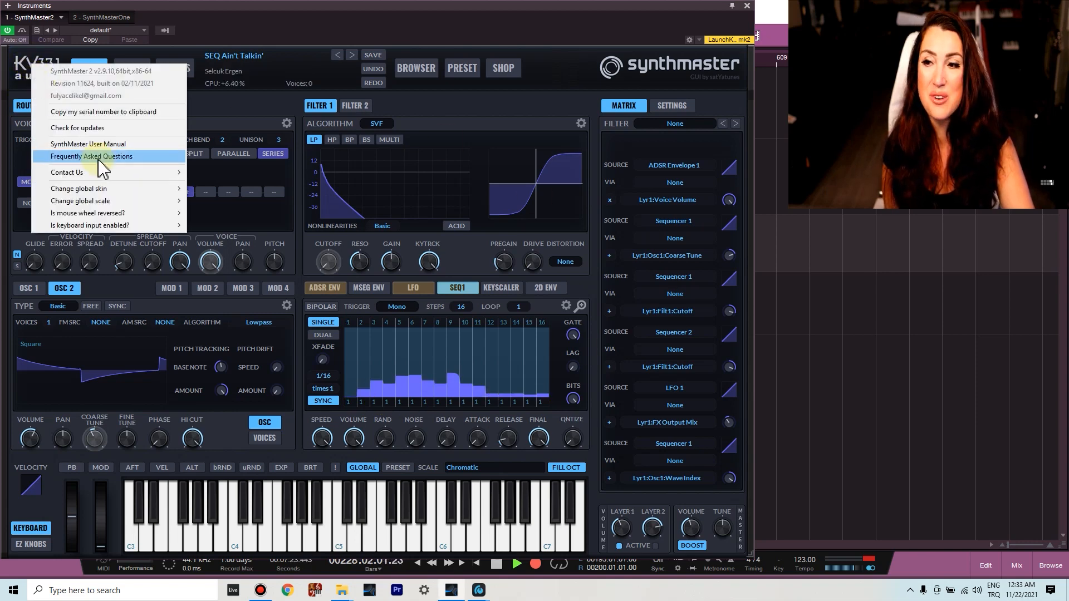
click(105, 191)
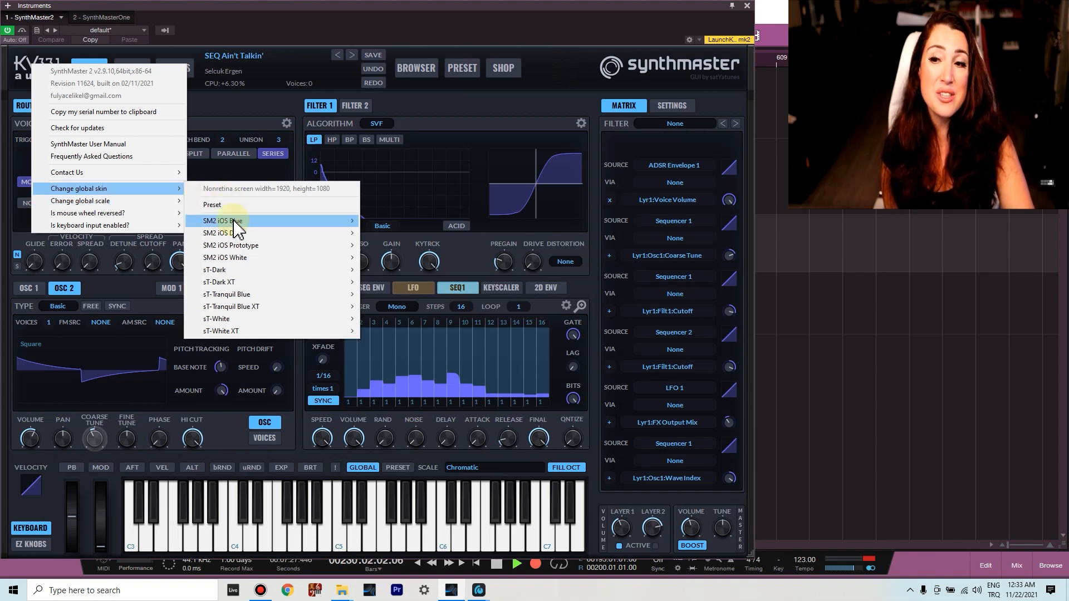
mouse_move(237, 226)
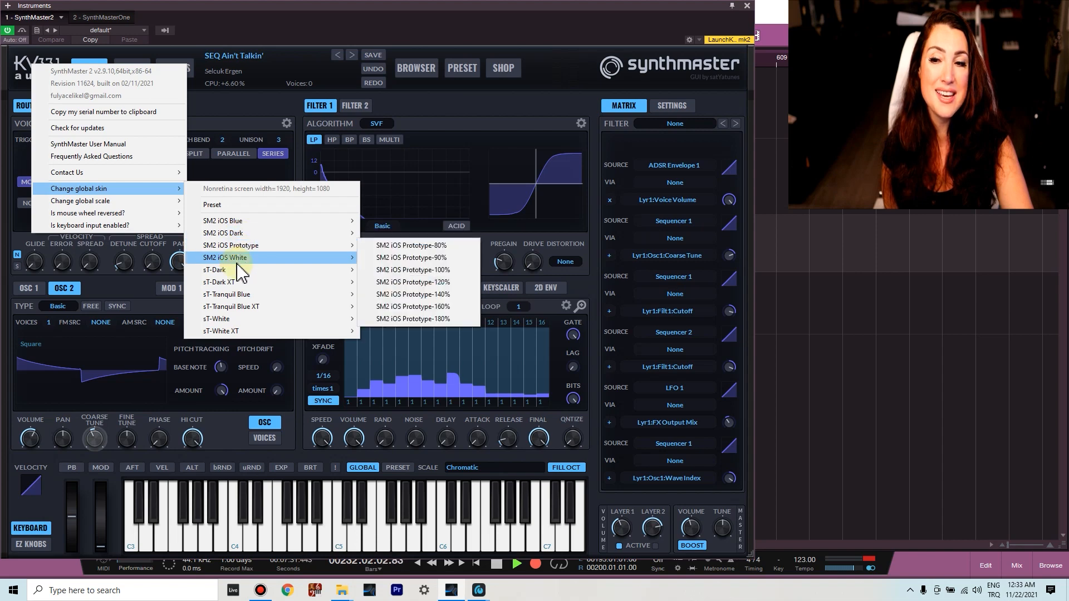
mouse_move(240, 260)
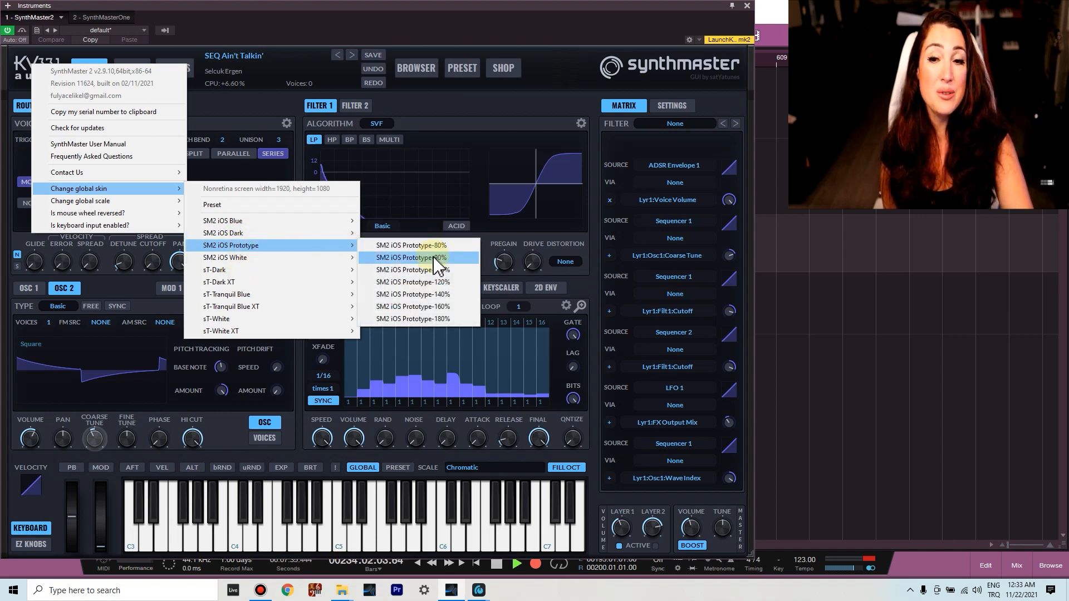
click(434, 257)
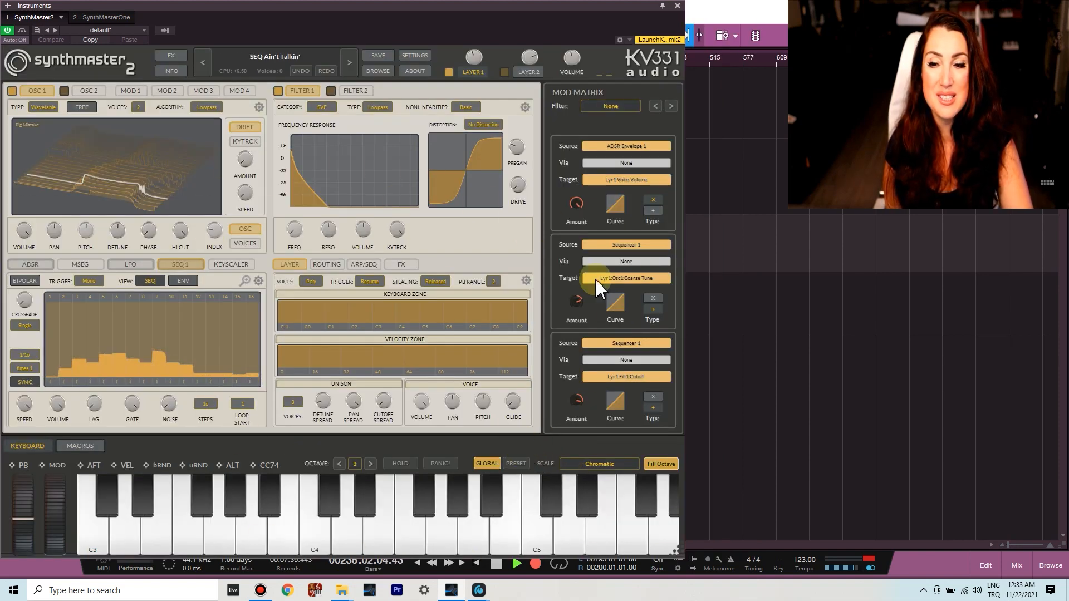
Step: Switch the global skin to SM2 iOS Blue and try out its interface
right_click(517, 265)
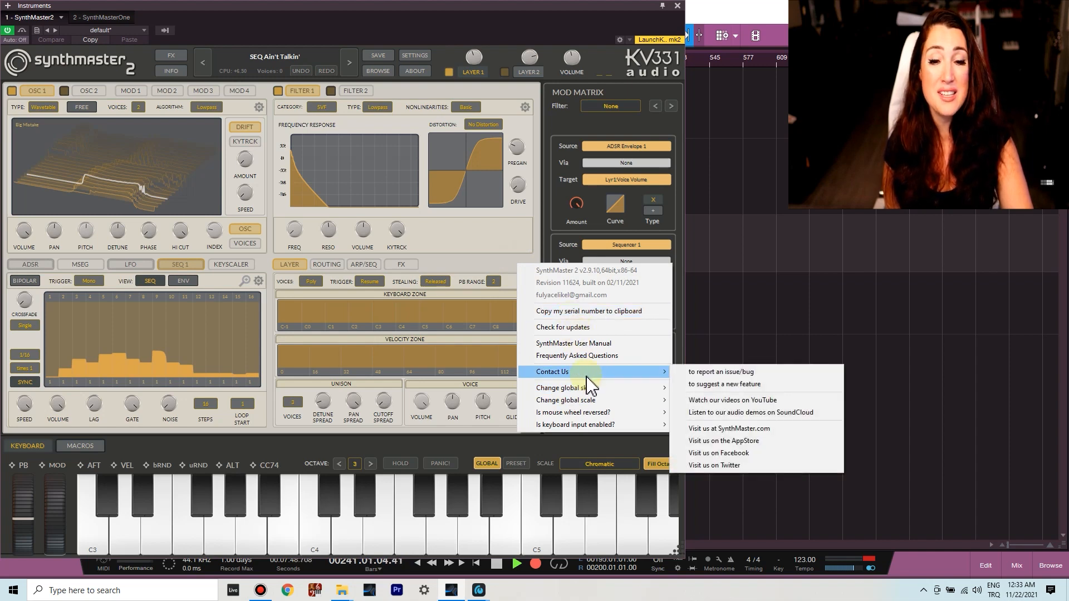
mouse_move(590, 390)
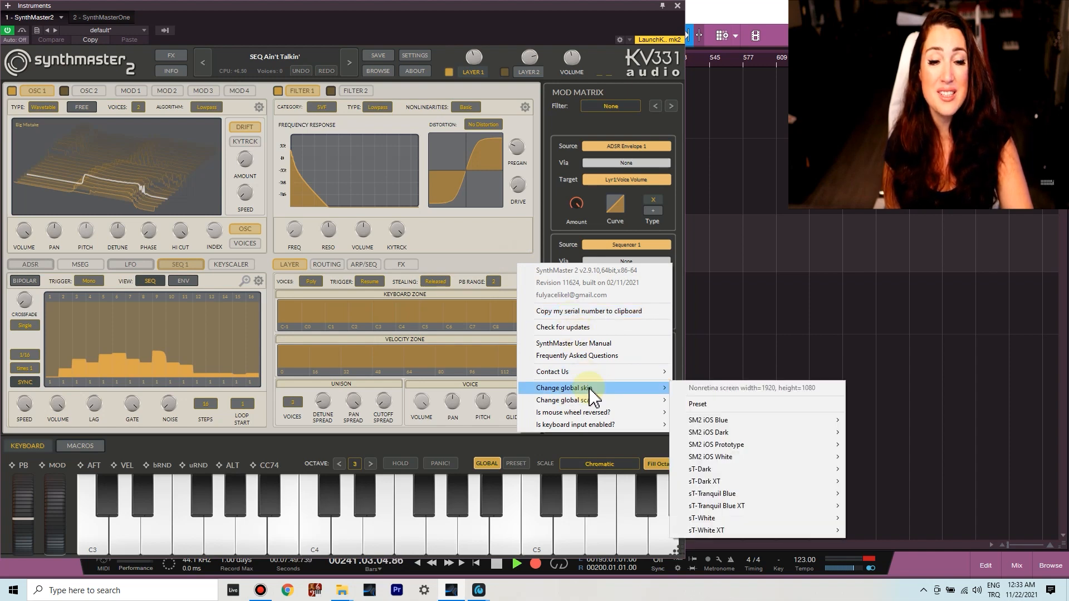
click(786, 419)
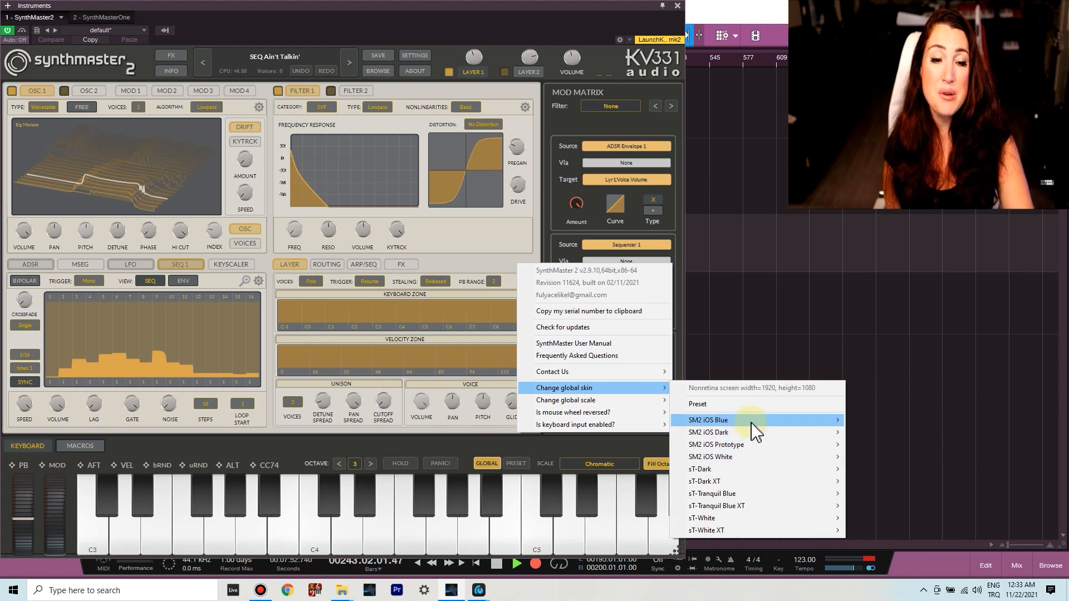
click(870, 432)
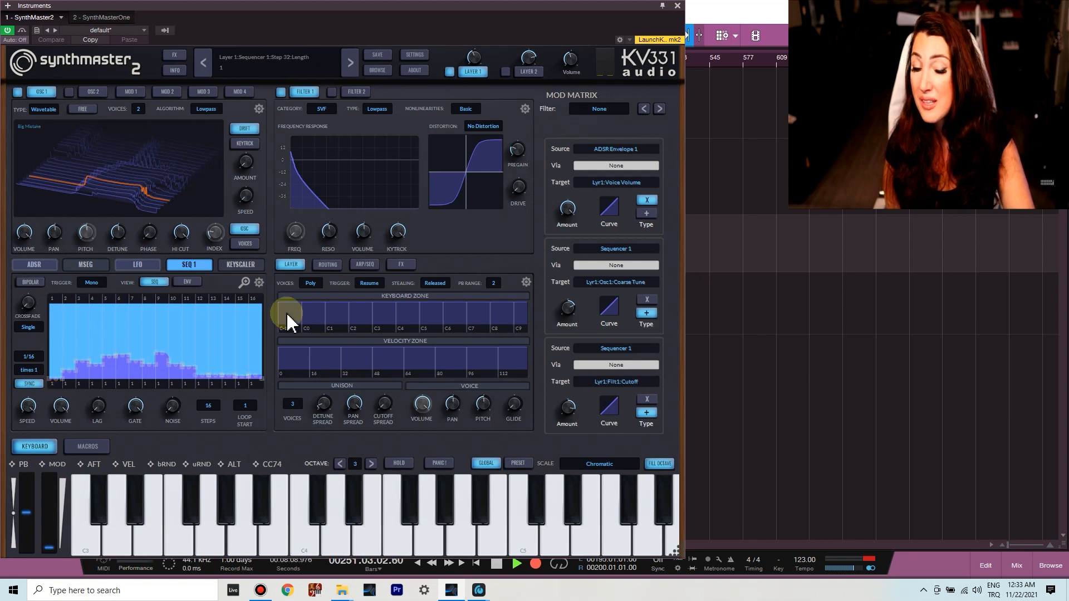
click(401, 465)
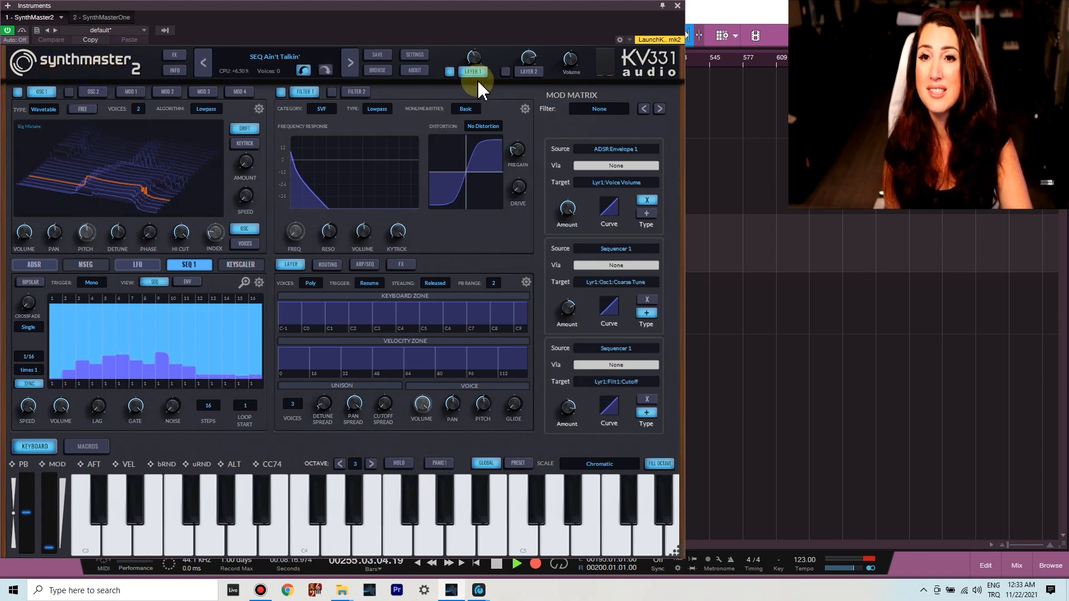
right_click(449, 56)
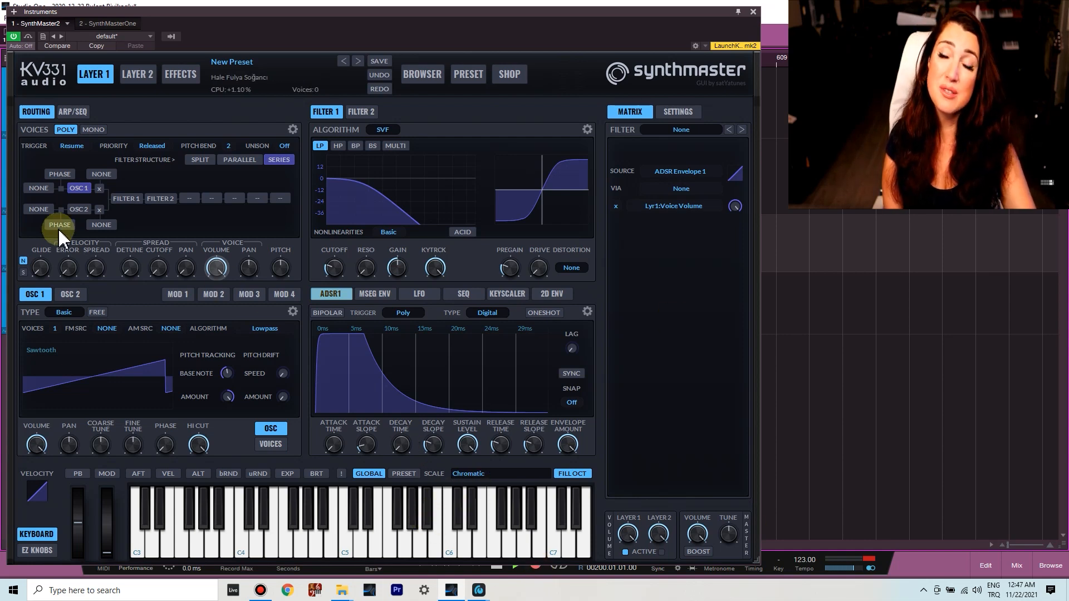
Step: Examine Layer 1's arpeggiator, multisegment envelope and Sequencer 1 in the new preset, including the sequencer's enlarged editor
click(73, 112)
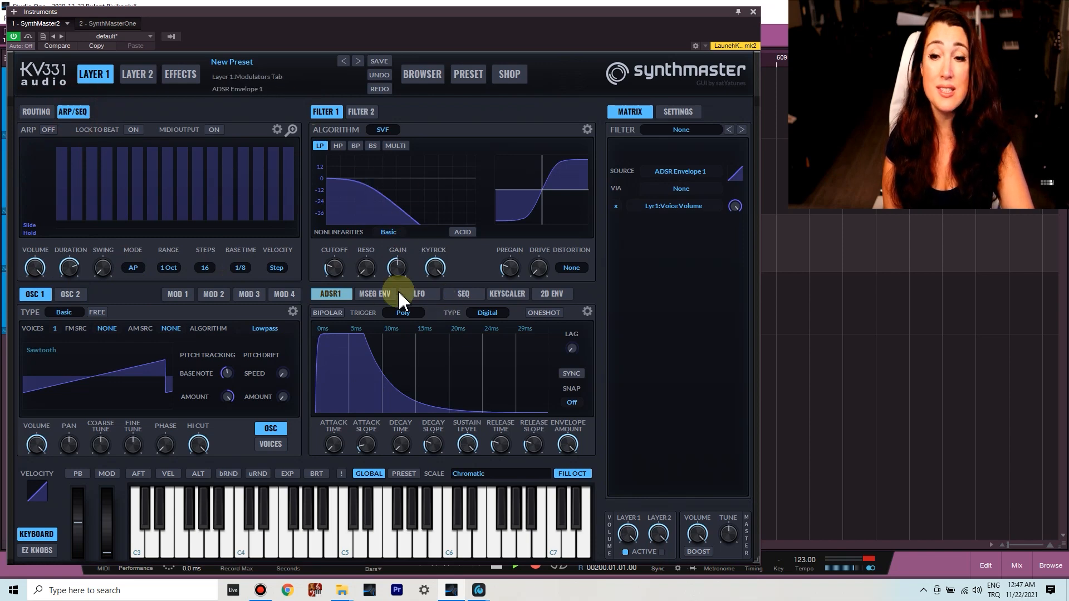
click(372, 293)
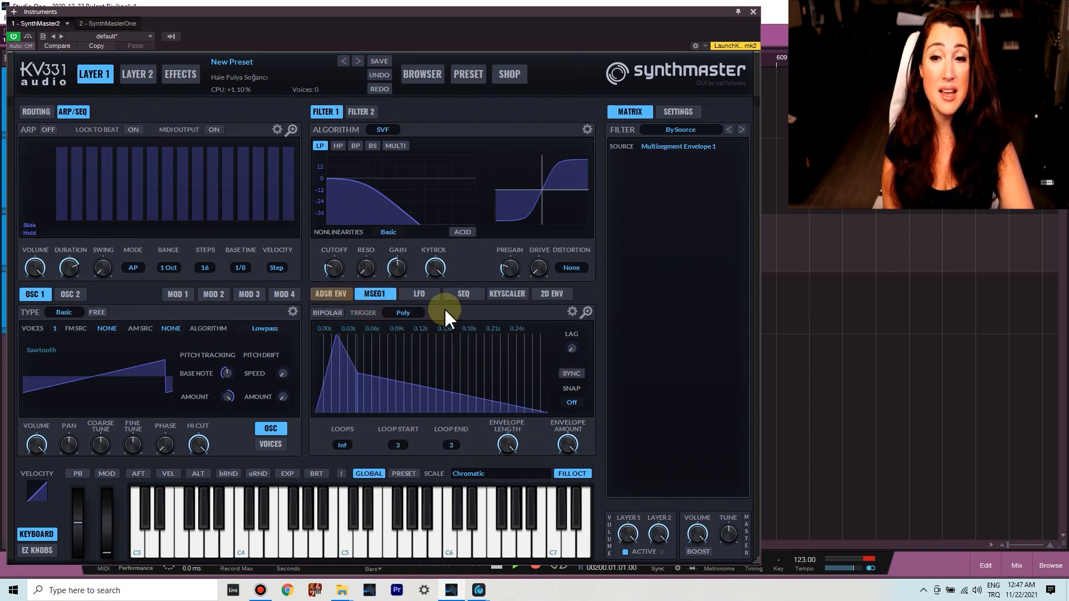
click(457, 296)
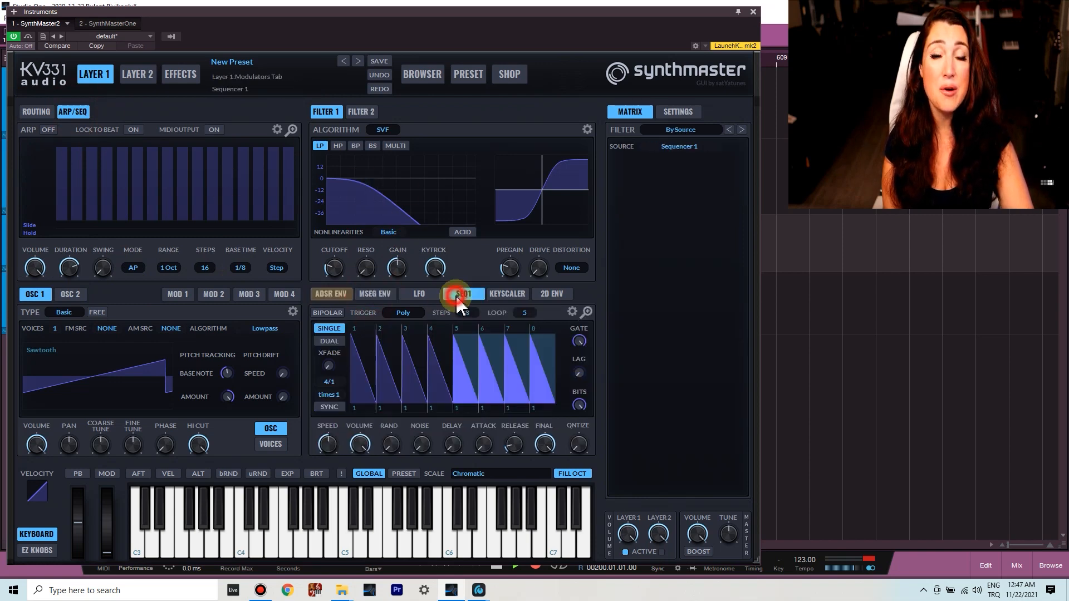
click(582, 313)
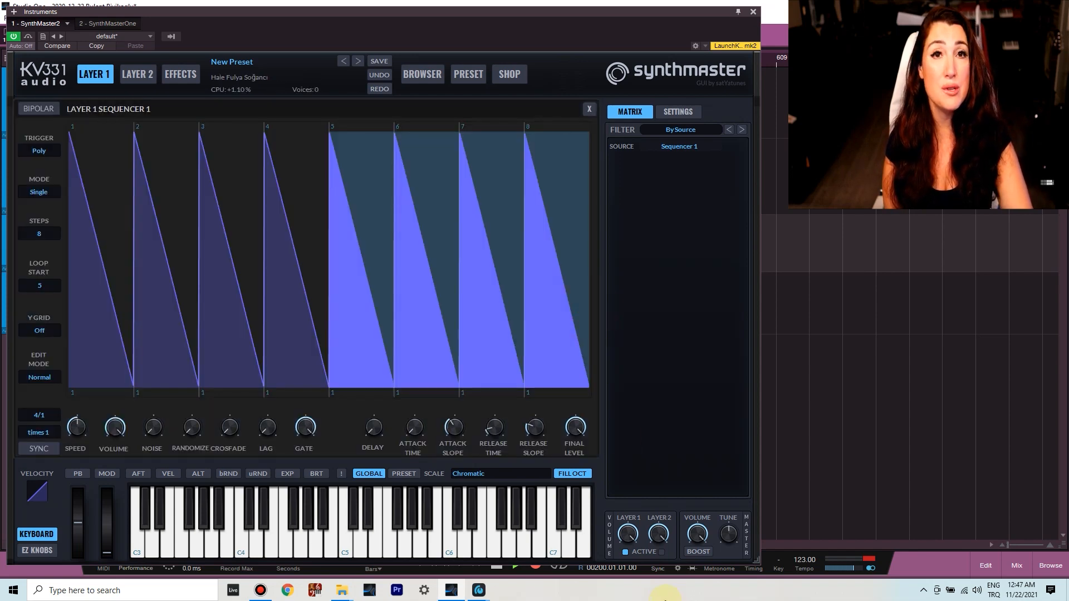
click(589, 110)
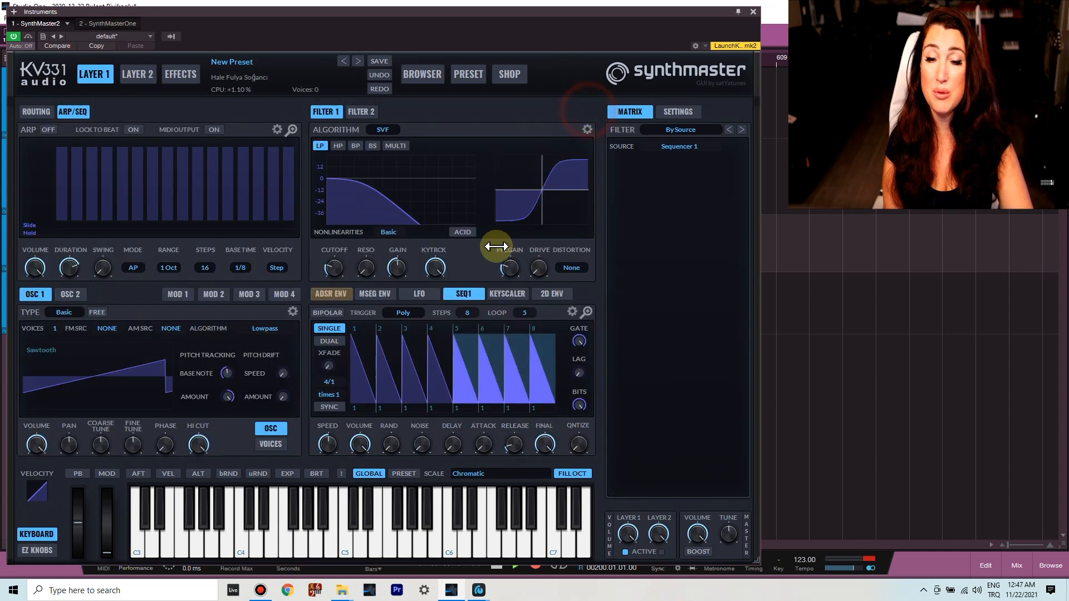
Step: Examine Layer 1's LFO 1 and the enlarged editors of its multisegment envelope and arpeggiator
click(421, 293)
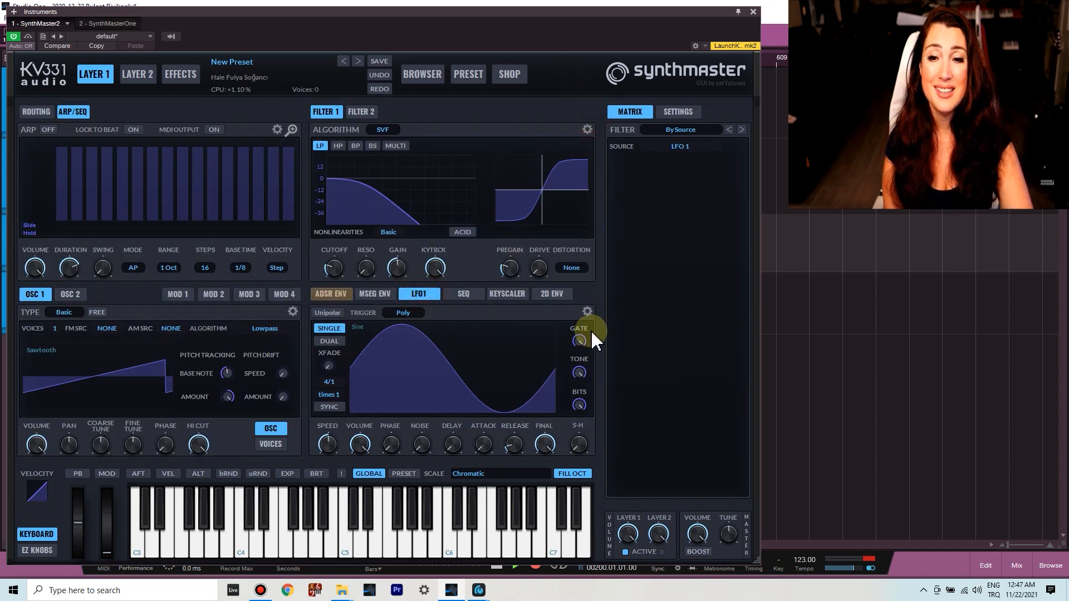
click(372, 294)
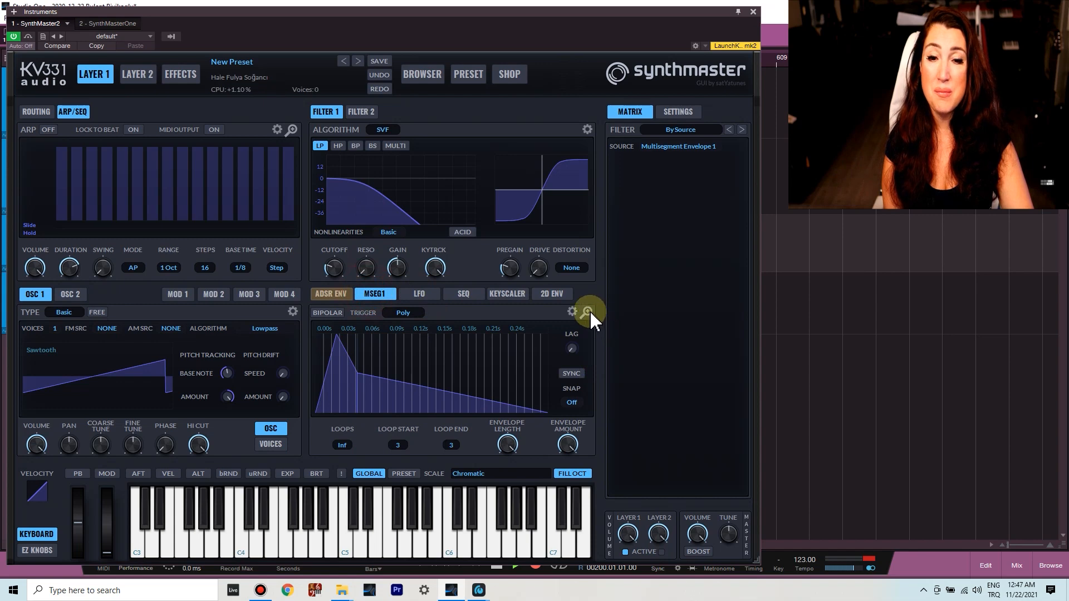
click(587, 312)
click(590, 109)
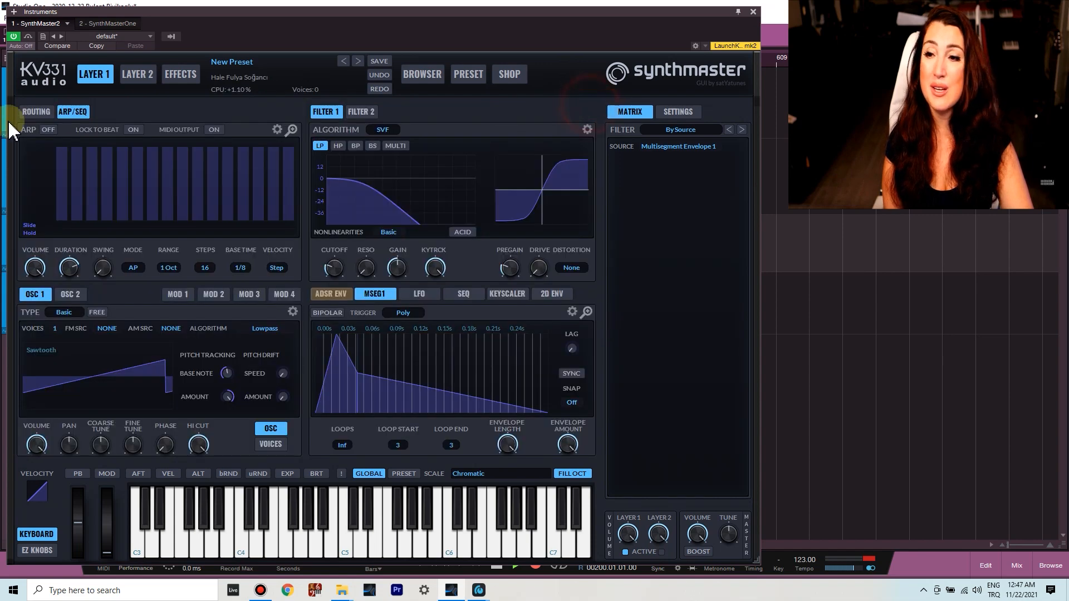
click(286, 130)
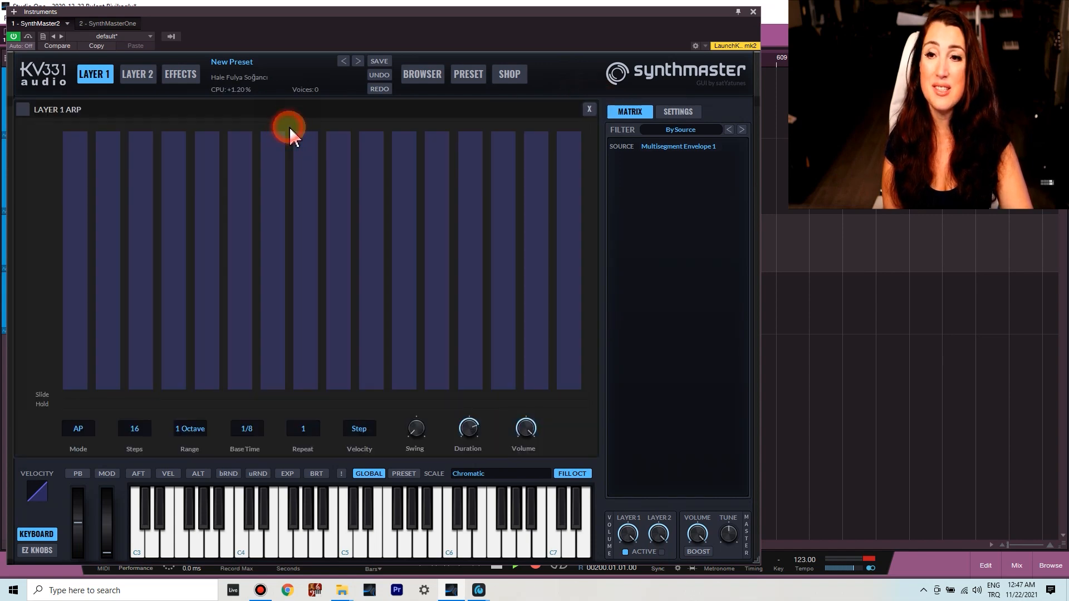
click(589, 109)
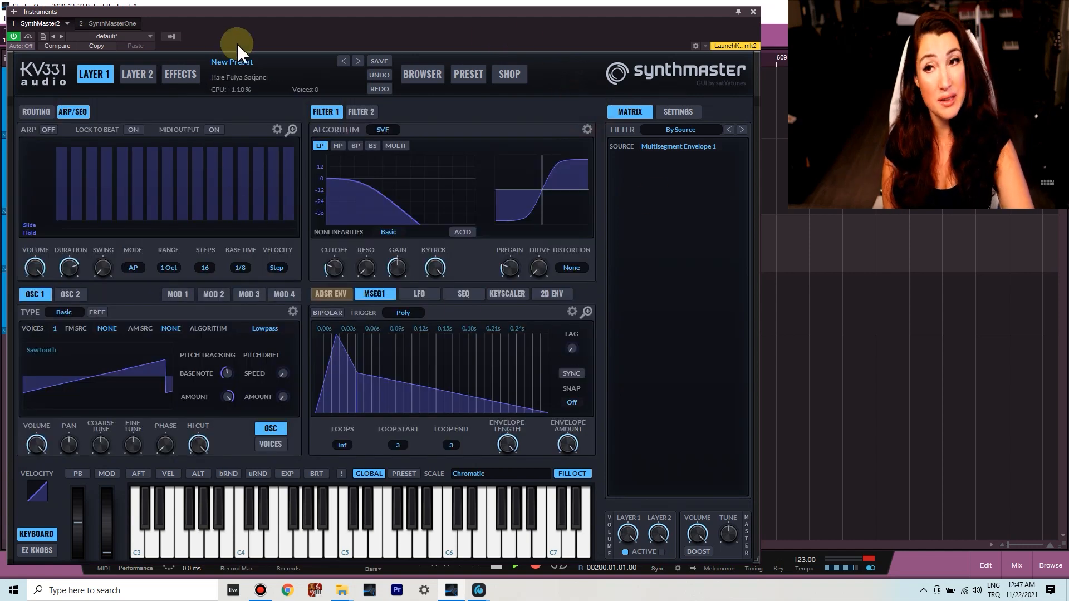
Step: Load the SEQ Poly Sweet Dreams BB preset and open Layer 1's arpeggiator in the enlarged editor
click(261, 65)
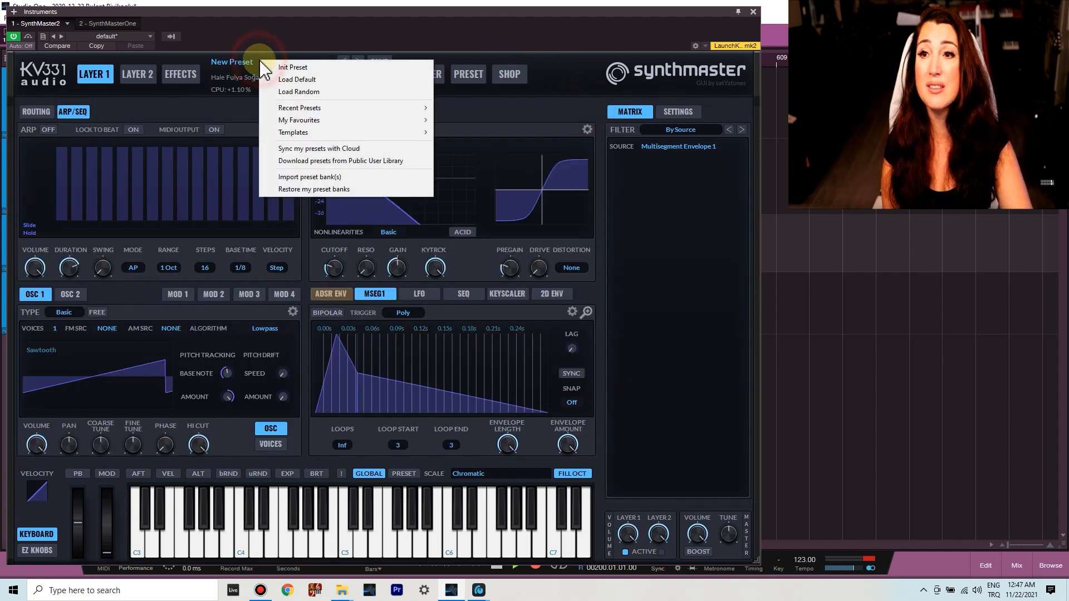
click(295, 91)
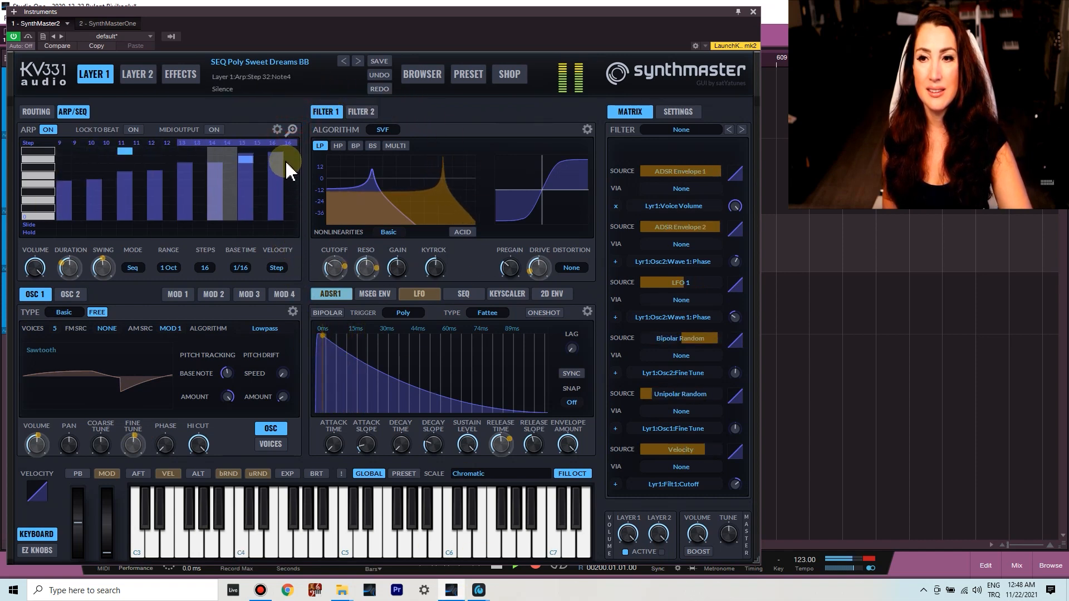
click(289, 129)
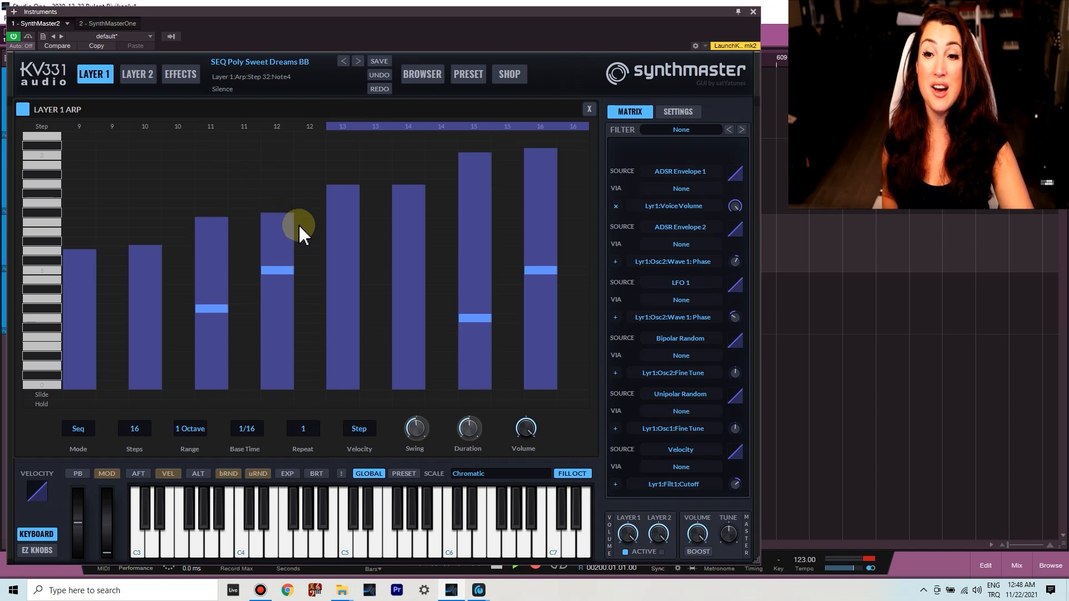
Step: Place notes on arpeggiator steps 13 and 14 level with step 16's note, and move step 12's note lower
click(414, 271)
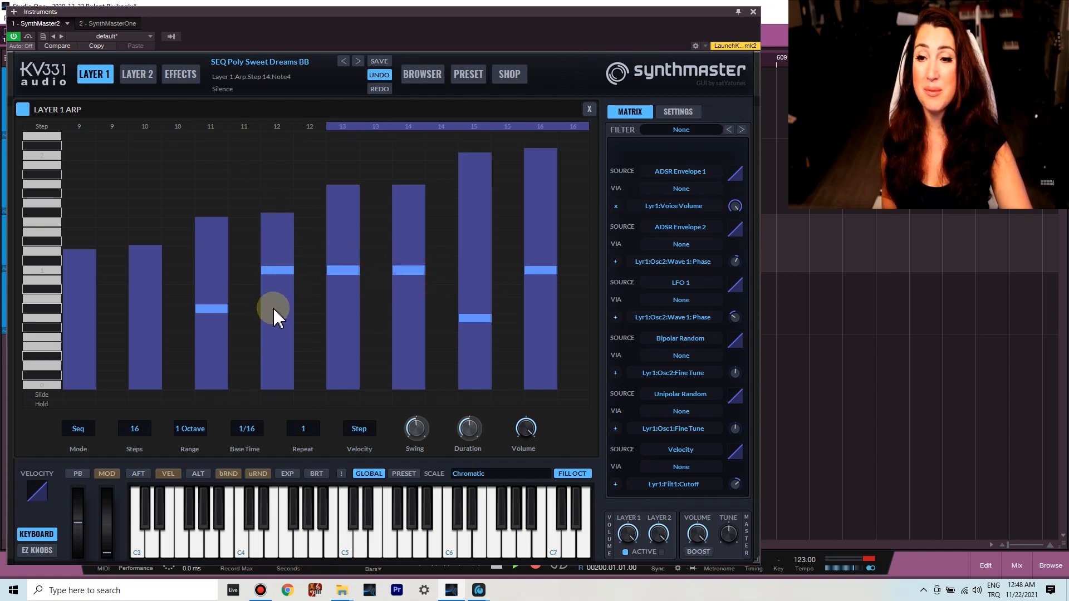
click(275, 337)
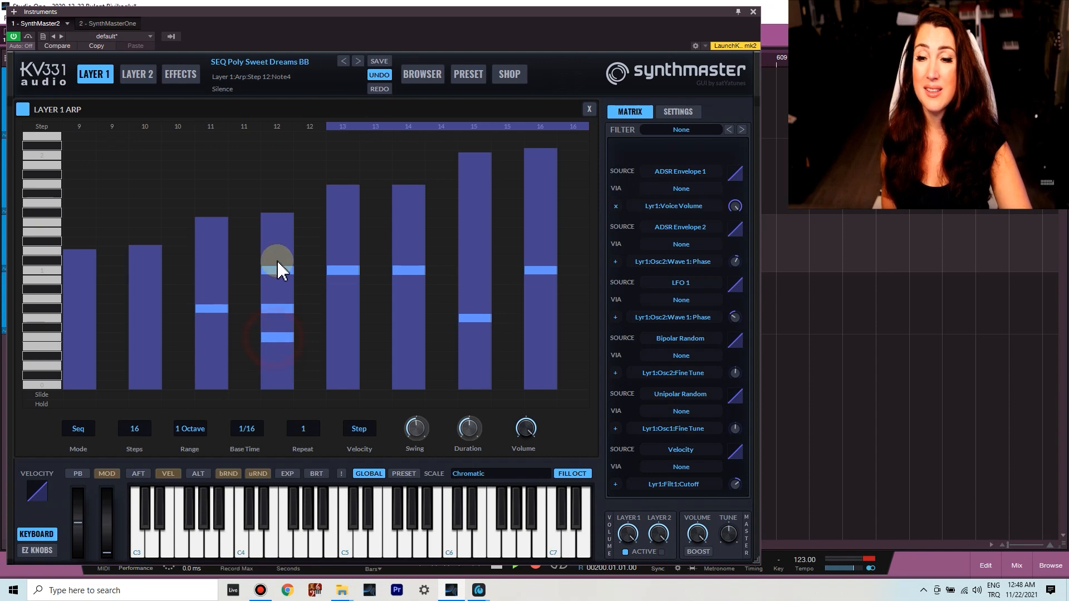
click(276, 269)
click(270, 305)
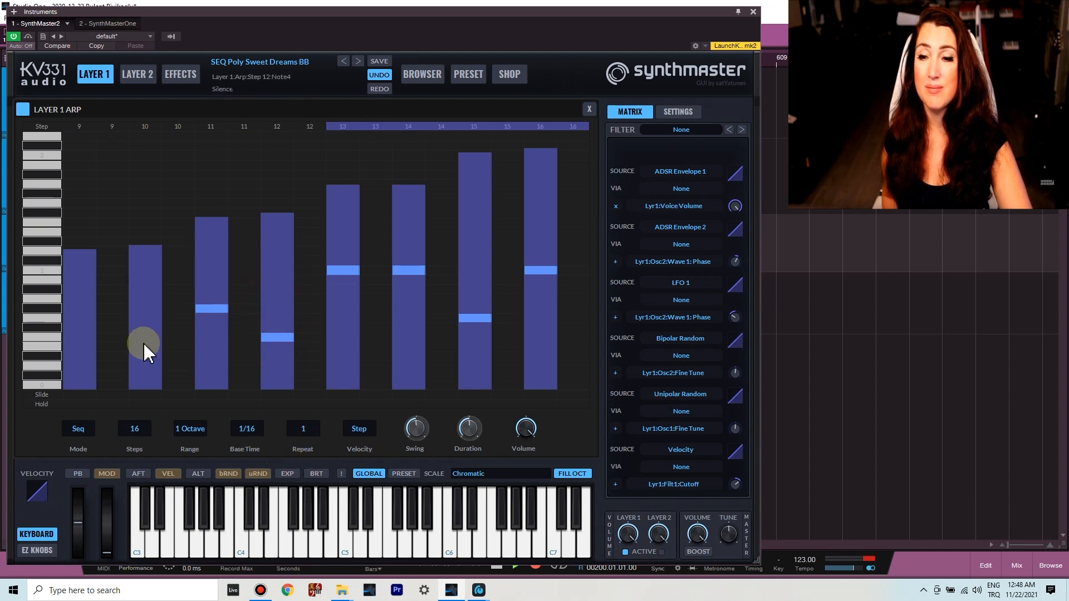
Step: Add a note to arpeggiator step 10 level with step 11's, add a lower one to step 9, and raise step 15's note
click(146, 308)
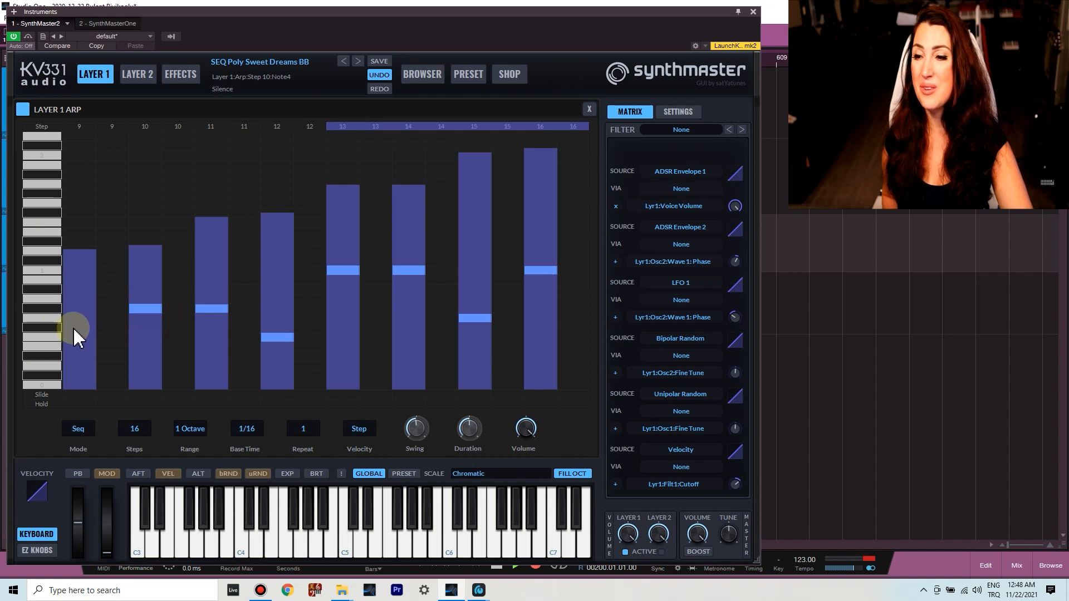
click(84, 354)
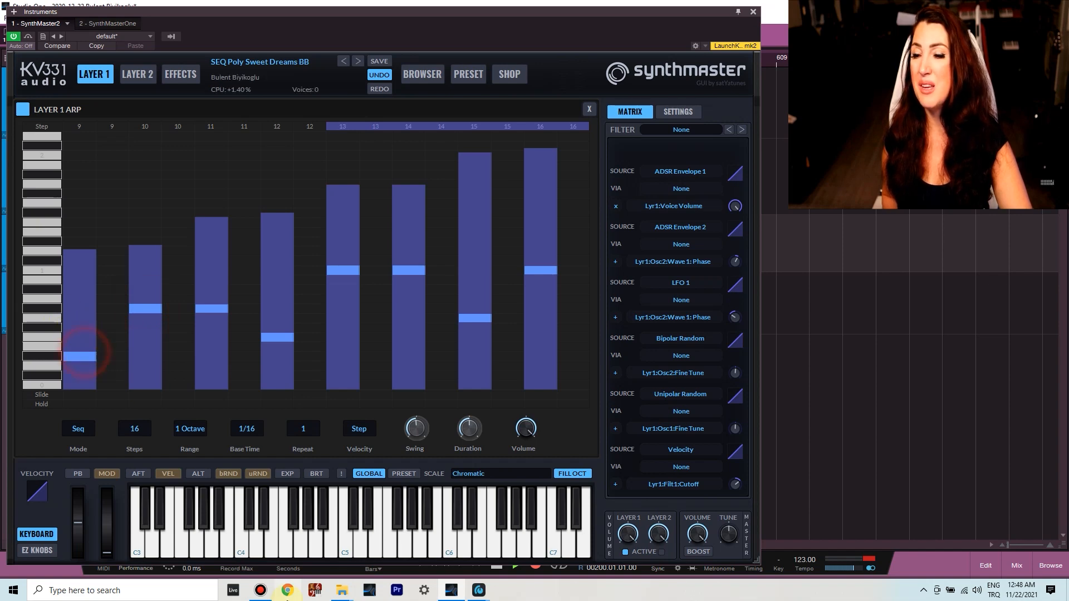
mouse_move(260, 589)
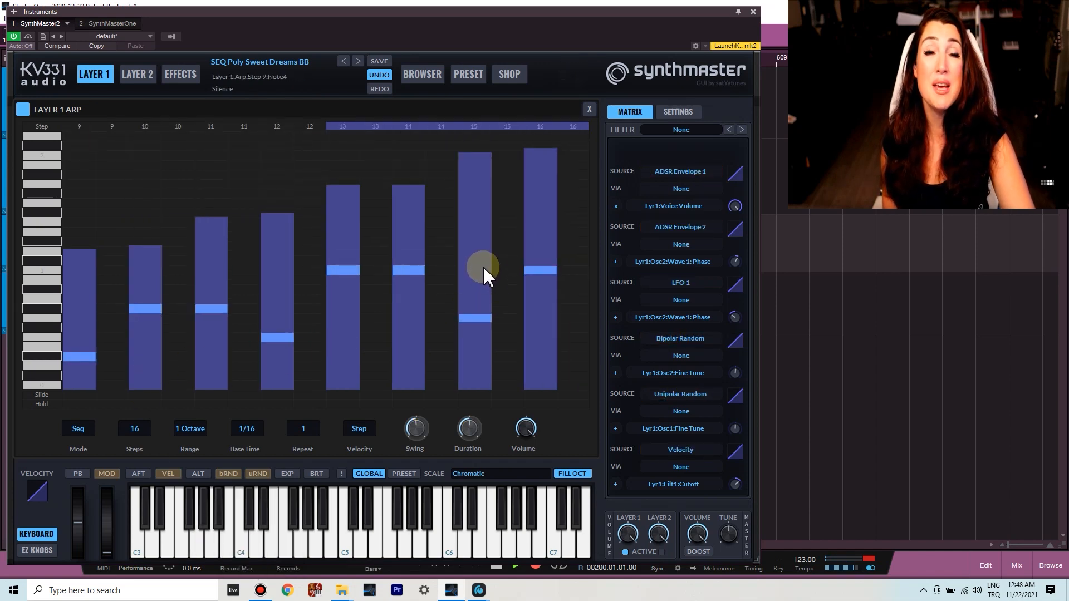
click(475, 233)
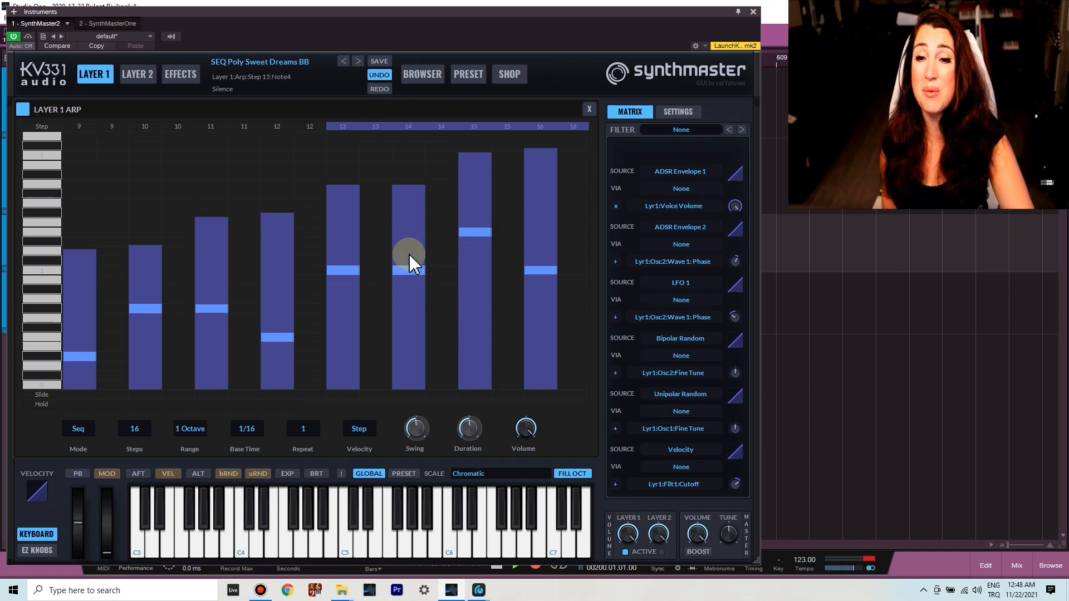
Step: Leave the enlarged arpeggiator editor and start a new initialized preset
click(412, 273)
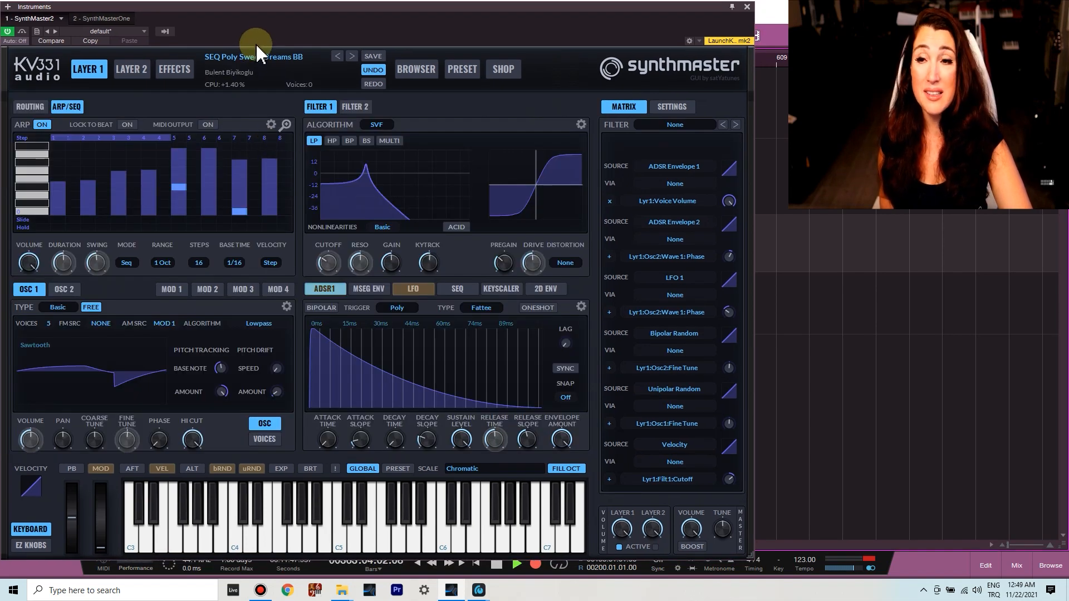
right_click(253, 56)
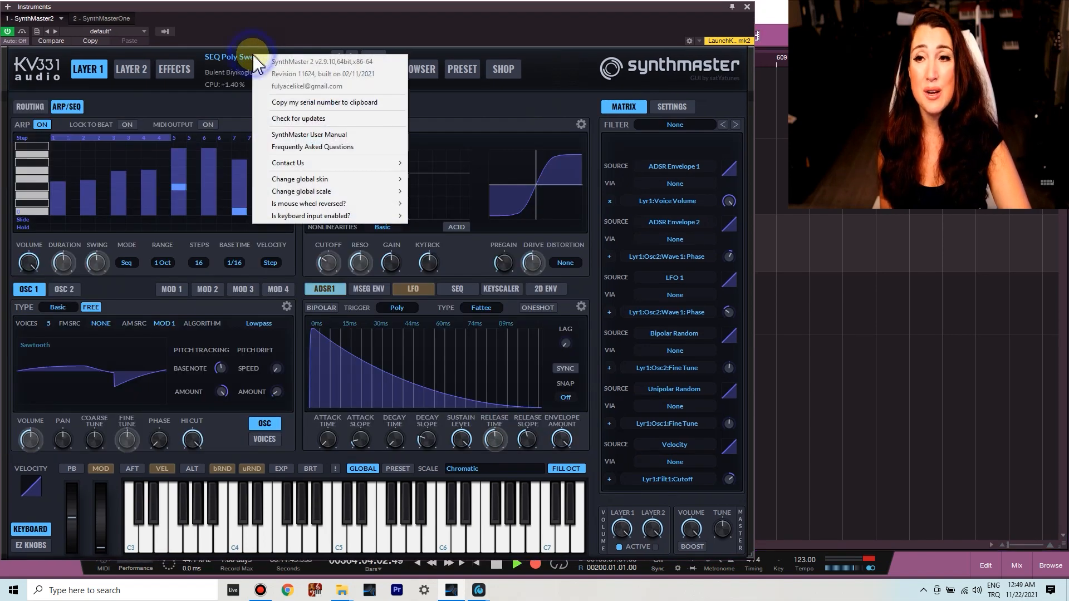
click(247, 56)
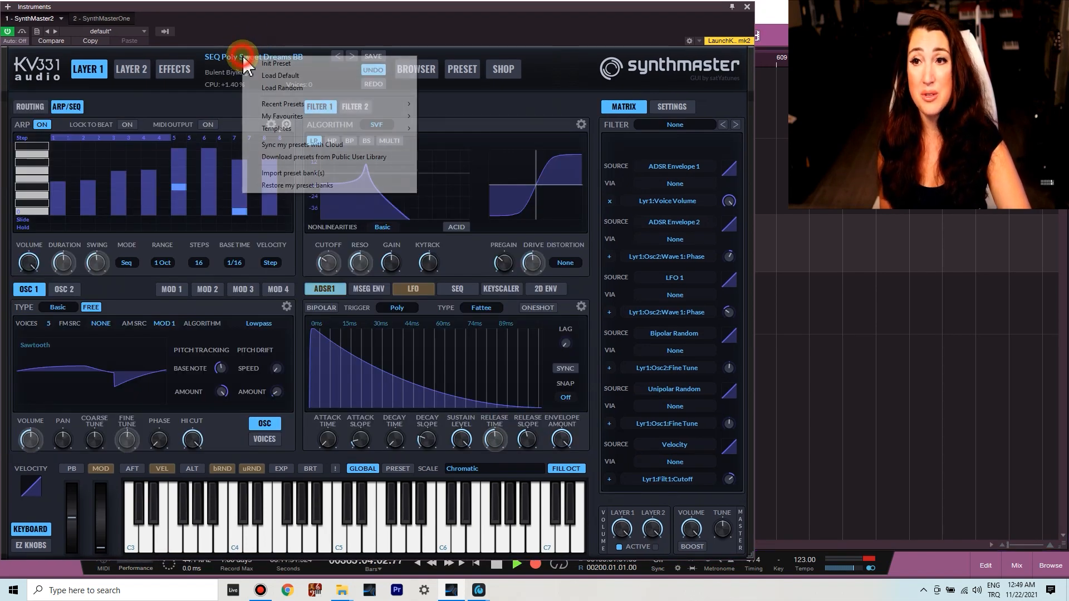
click(278, 61)
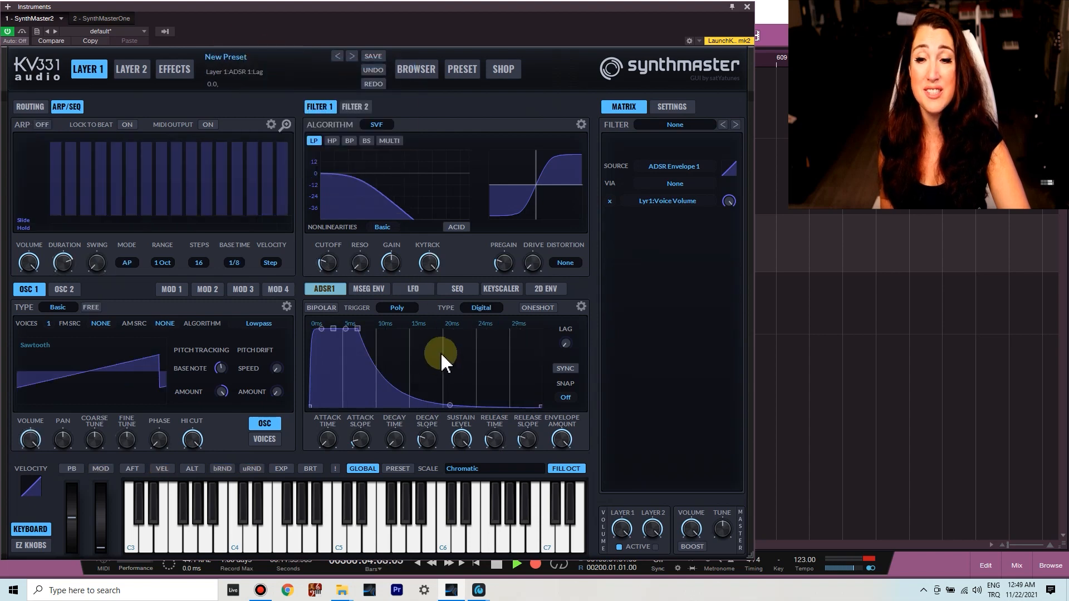
Step: Enable Filter 1 in Layer 1's routing and assign Multisegment Envelope 1 to modulate its cutoff
click(373, 290)
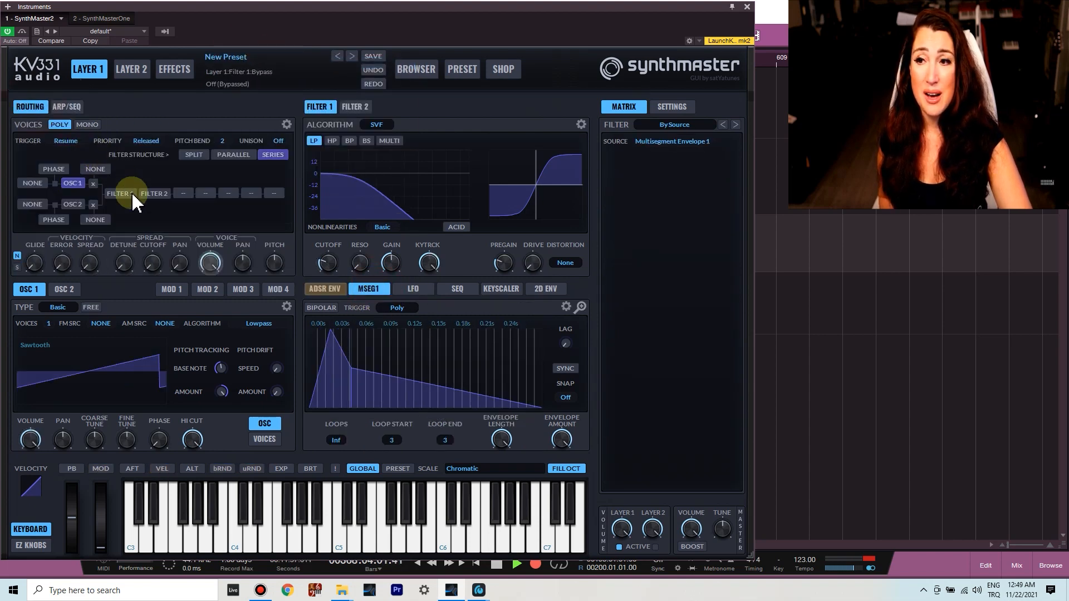
click(134, 195)
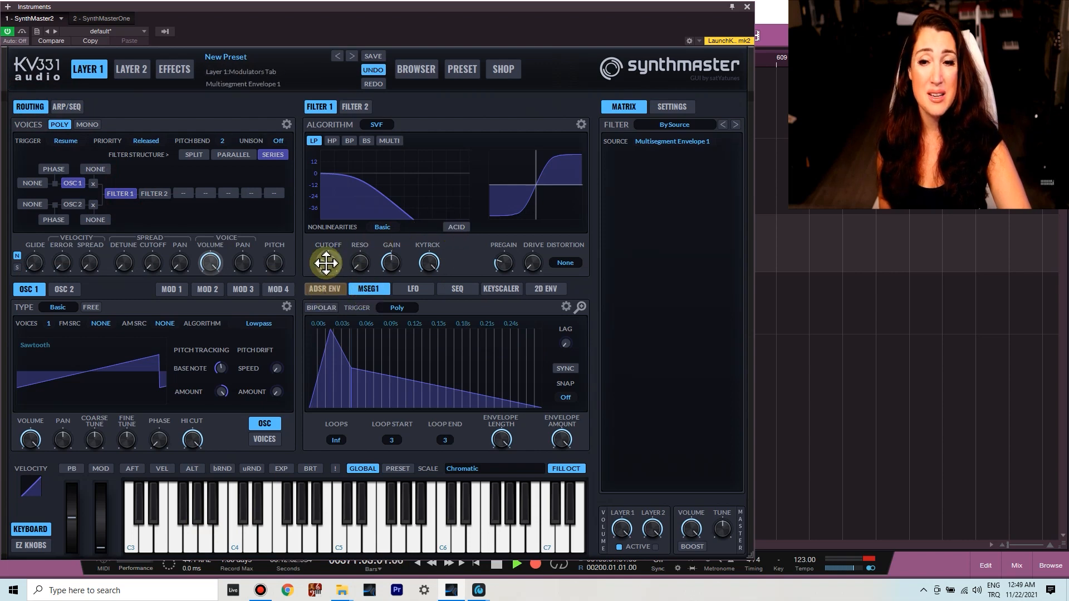
drag(325, 262, 327, 263)
mouse_move(347, 594)
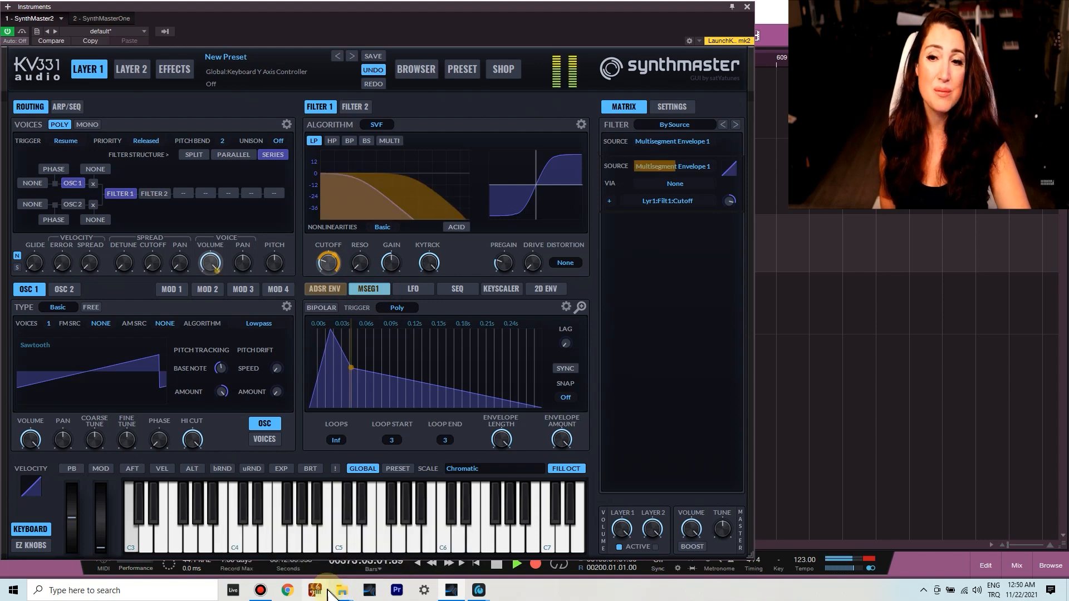
Step: In the enlarged Multisegment Envelope 1 editor, raise and shorten the final stage, and add three points along the initial rise
click(581, 307)
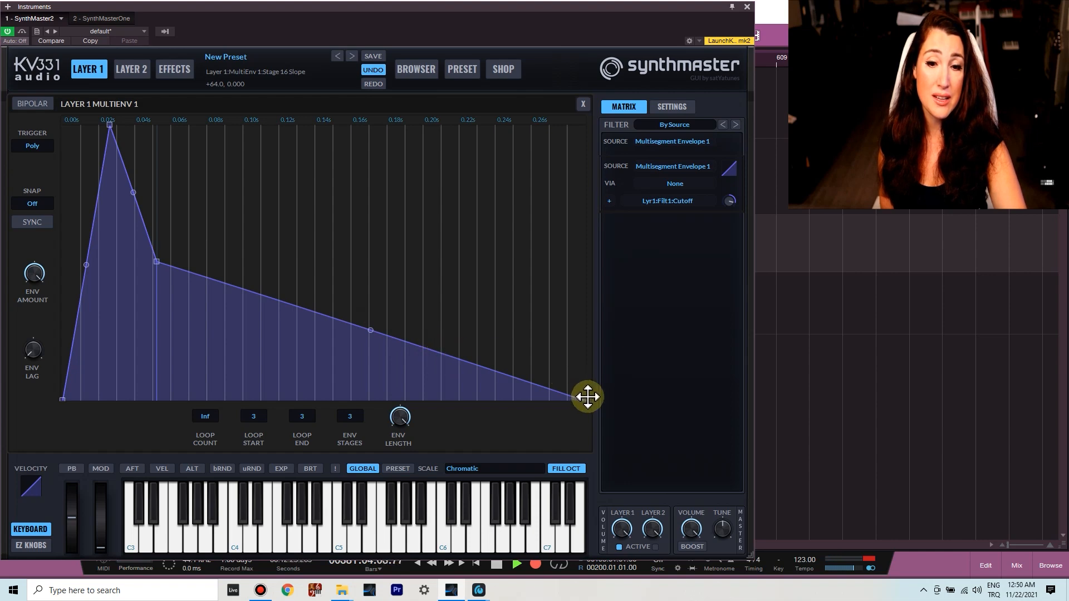
drag(582, 399, 219, 245)
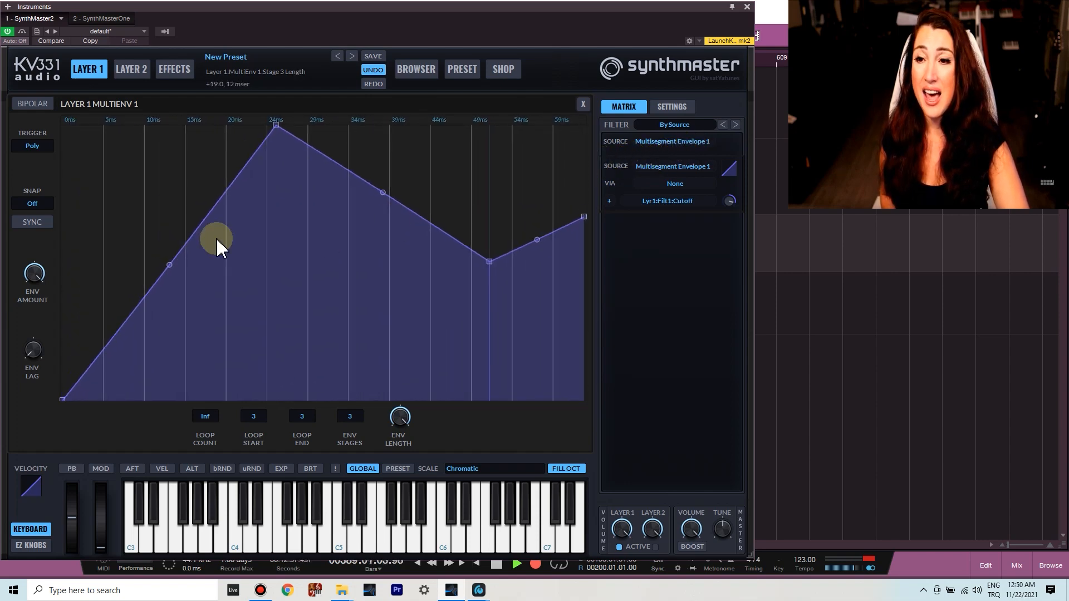
double_click(207, 214)
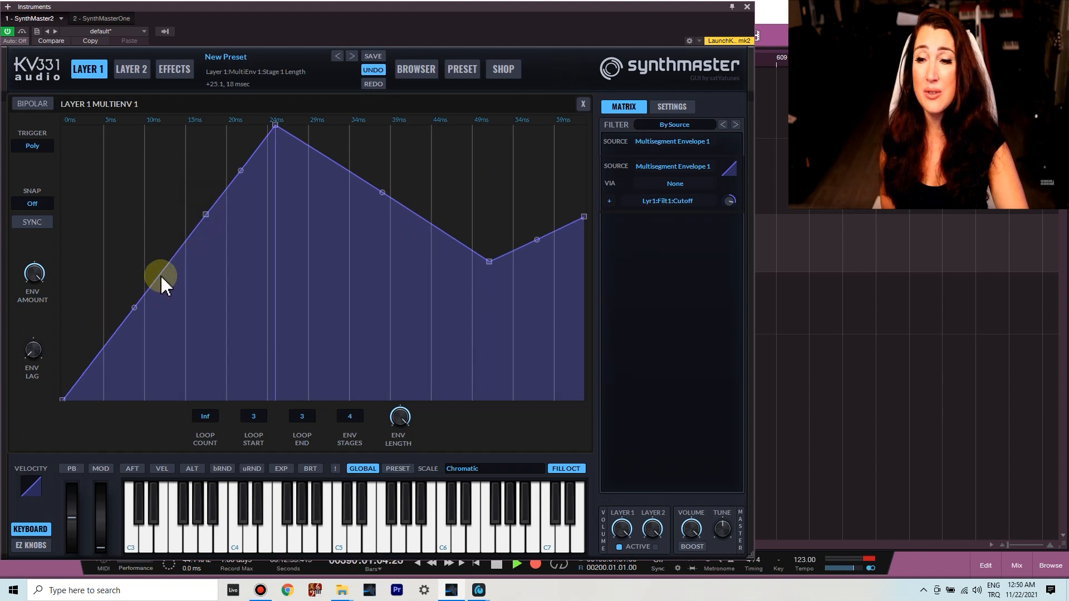
double_click(158, 273)
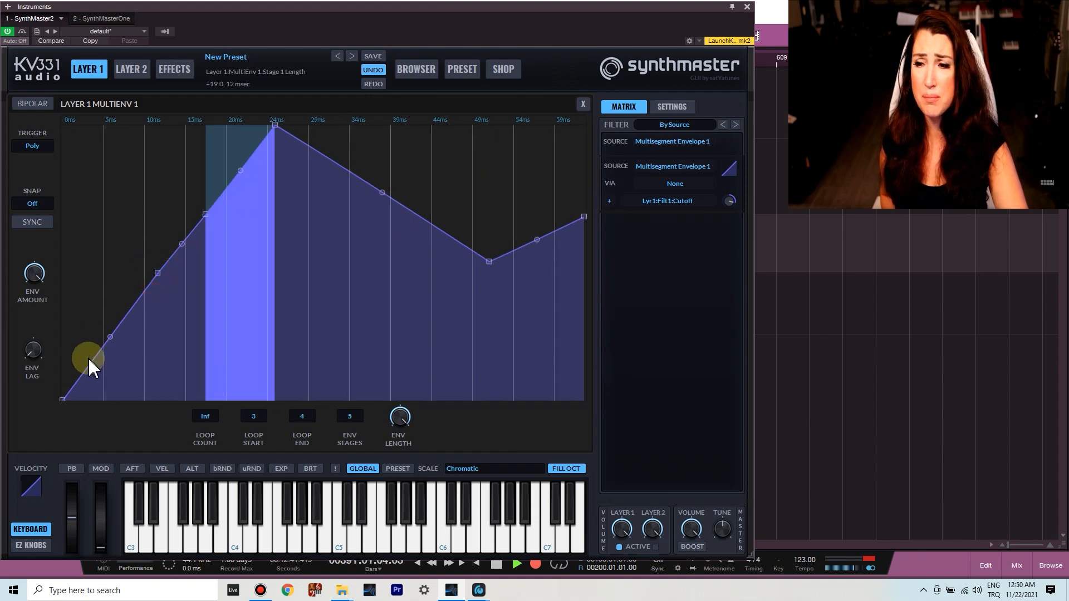
double_click(89, 364)
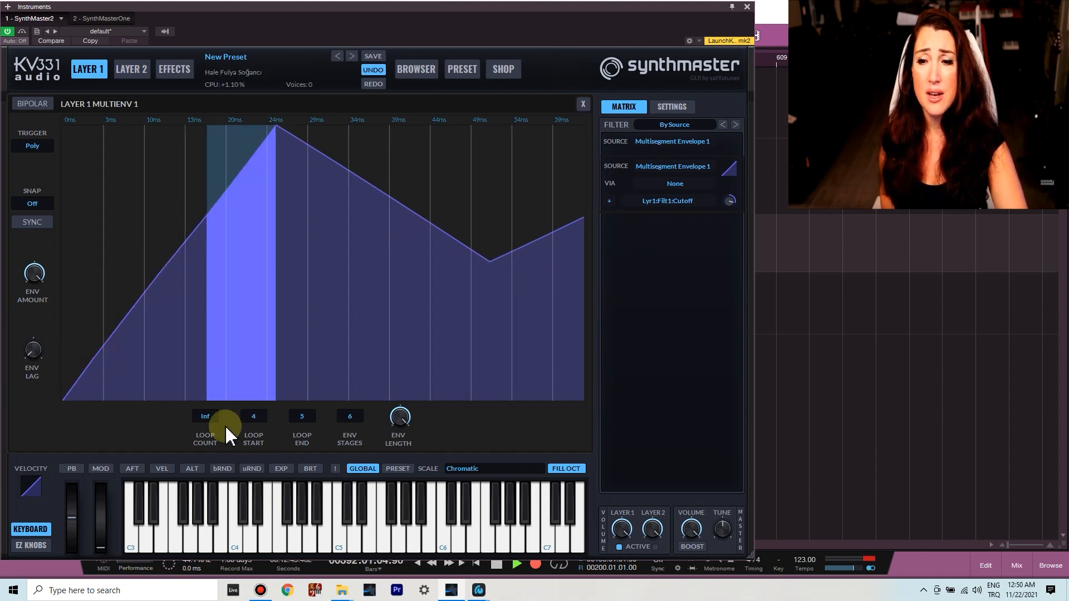
Step: Set the multisegment envelope to 12 stages, with its loop starting at 5 and ending at 12
right_click(351, 424)
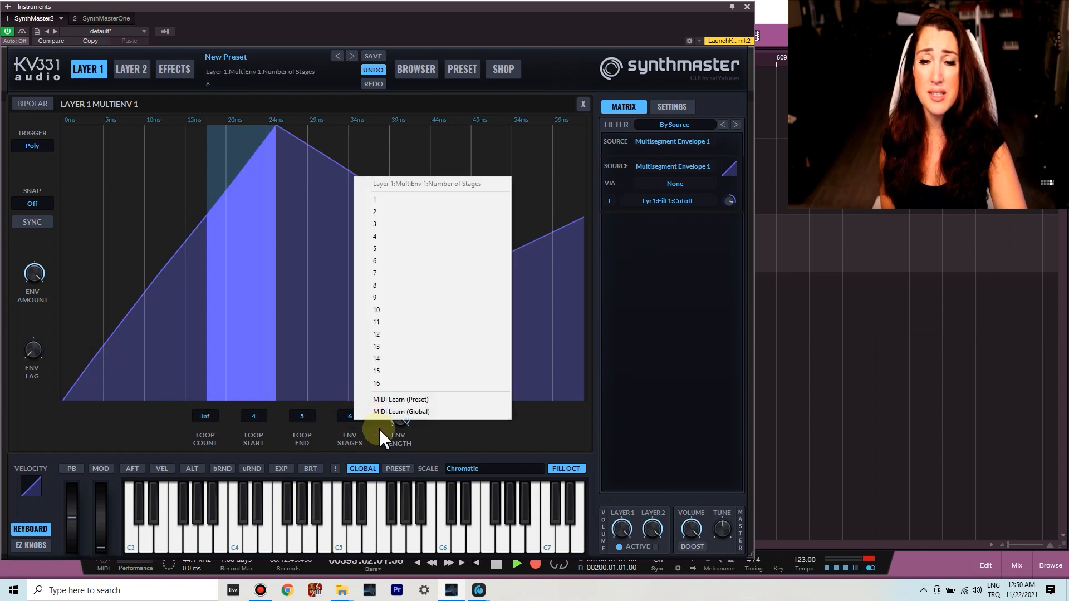
click(388, 335)
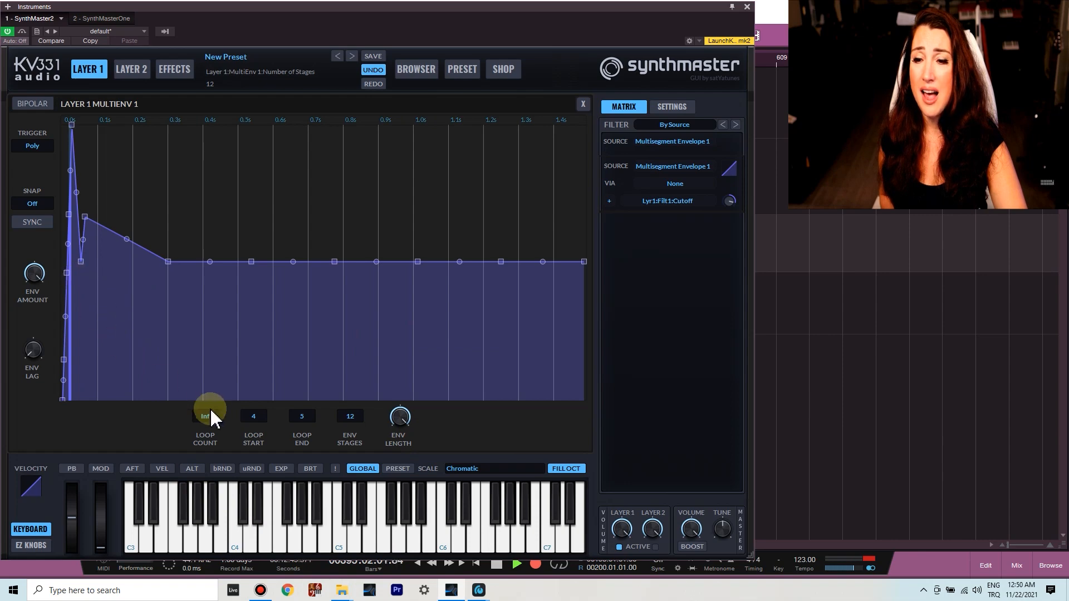
right_click(259, 422)
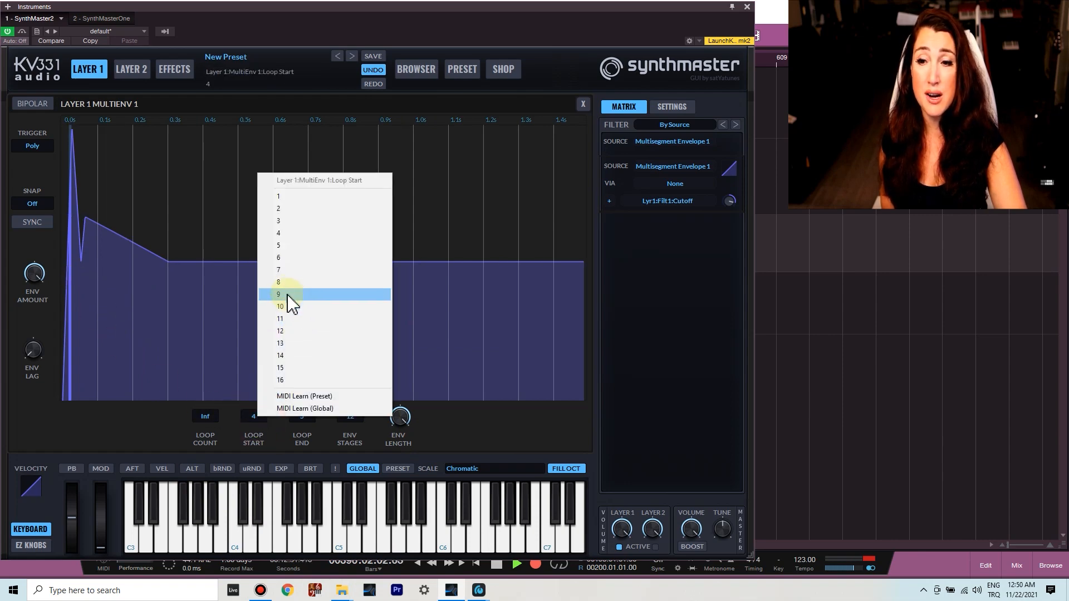
click(289, 300)
right_click(301, 426)
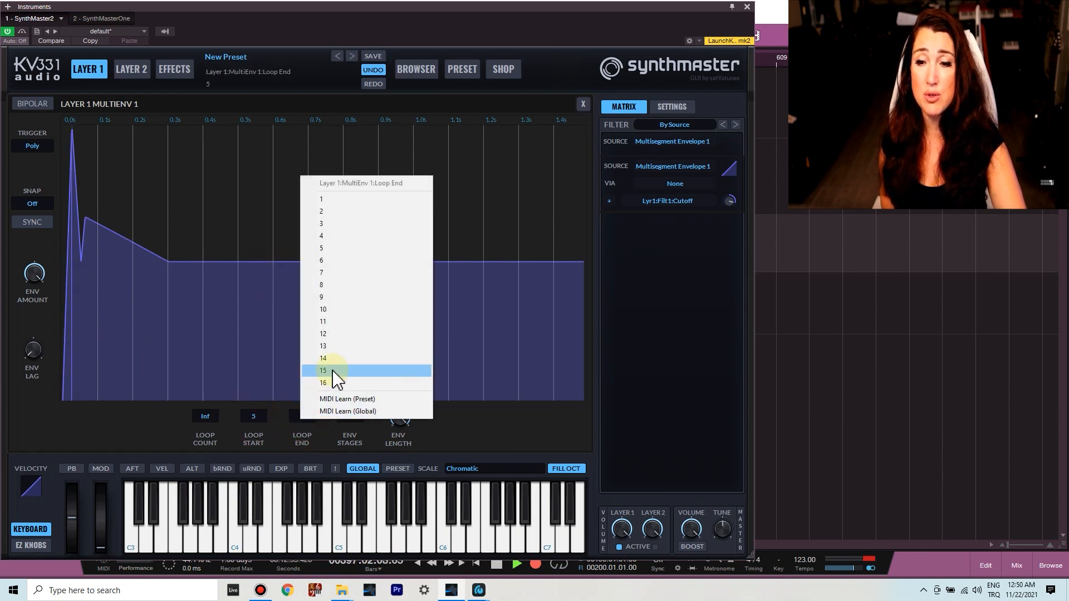
click(325, 334)
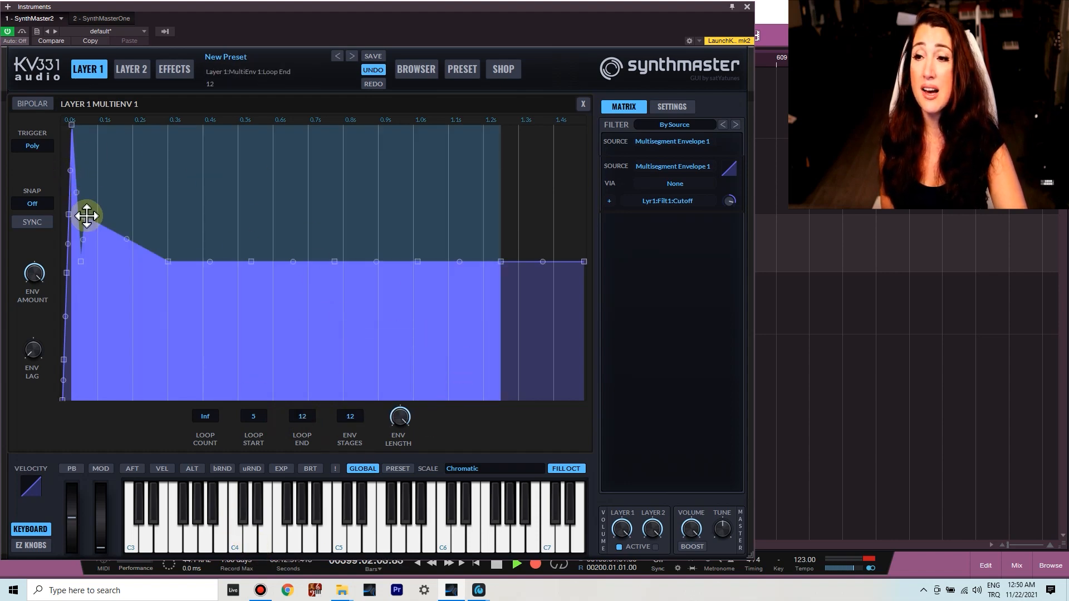
Step: Reduce the envelope to 10 stages, then lower and shorten its end and raise stage 8's point into a peak
drag(581, 265, 549, 269)
click(350, 418)
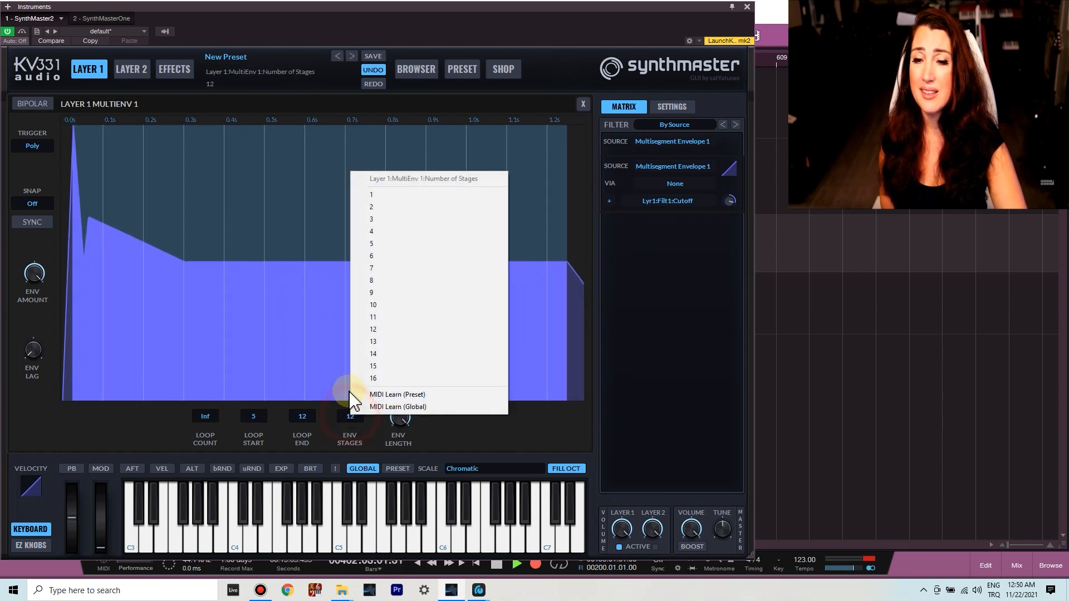
click(378, 309)
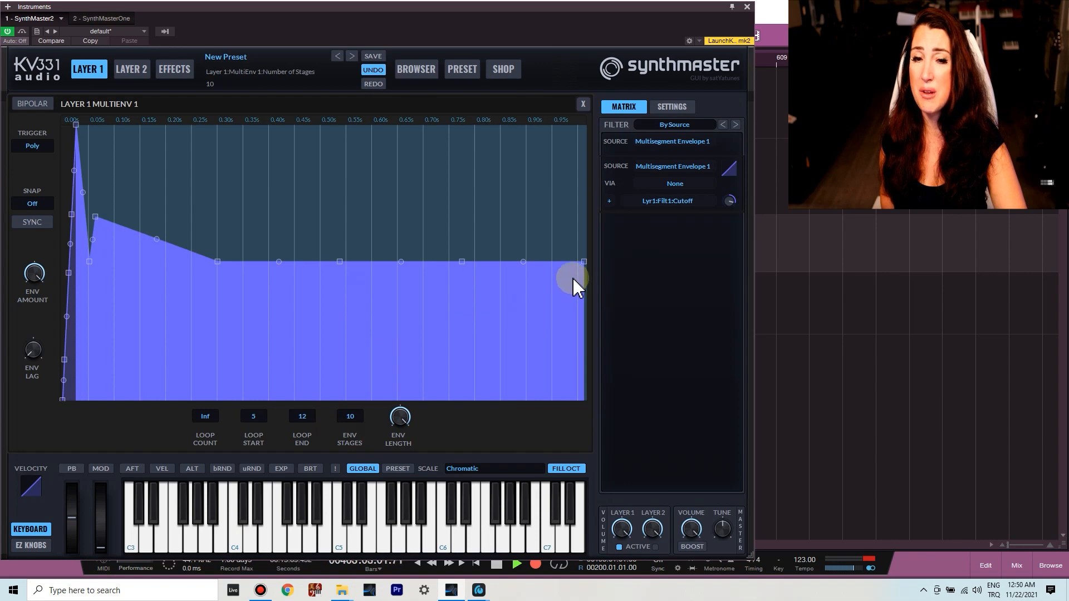
drag(584, 262, 485, 296)
drag(400, 244, 386, 197)
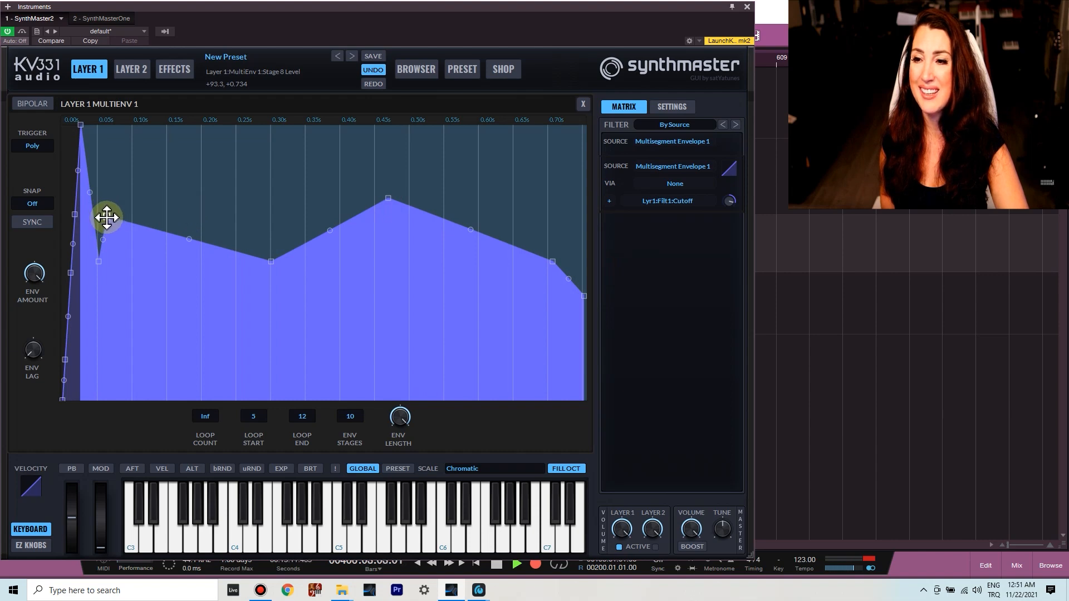
Step: Reshape the envelope by lengthening stages 3, 4 and 6, curving stage 4 into a late rise, and lowering stage 7's point
drag(106, 217, 217, 217)
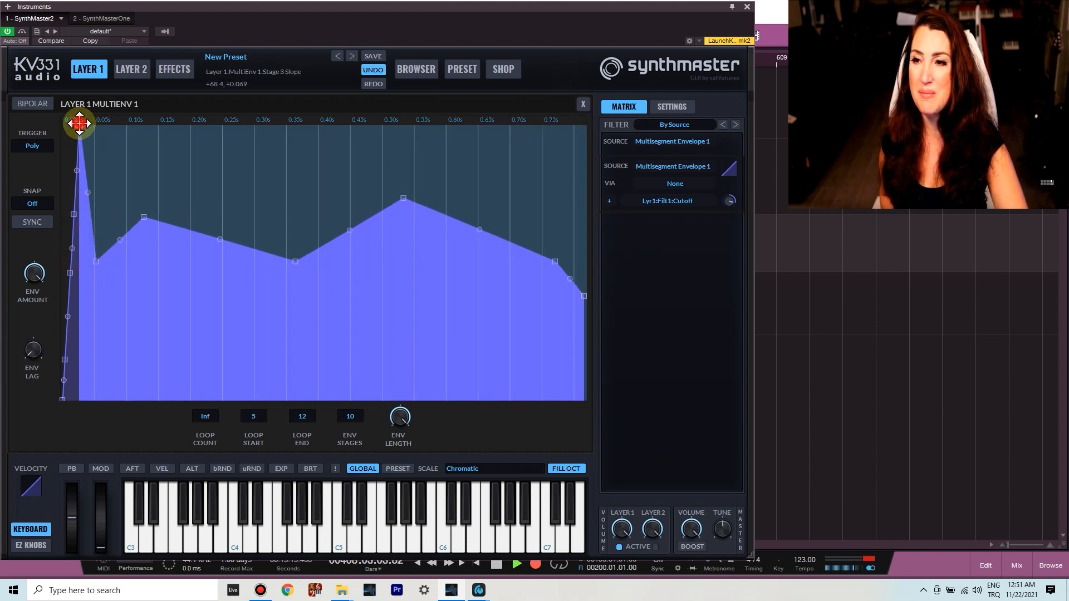
drag(80, 123, 300, 134)
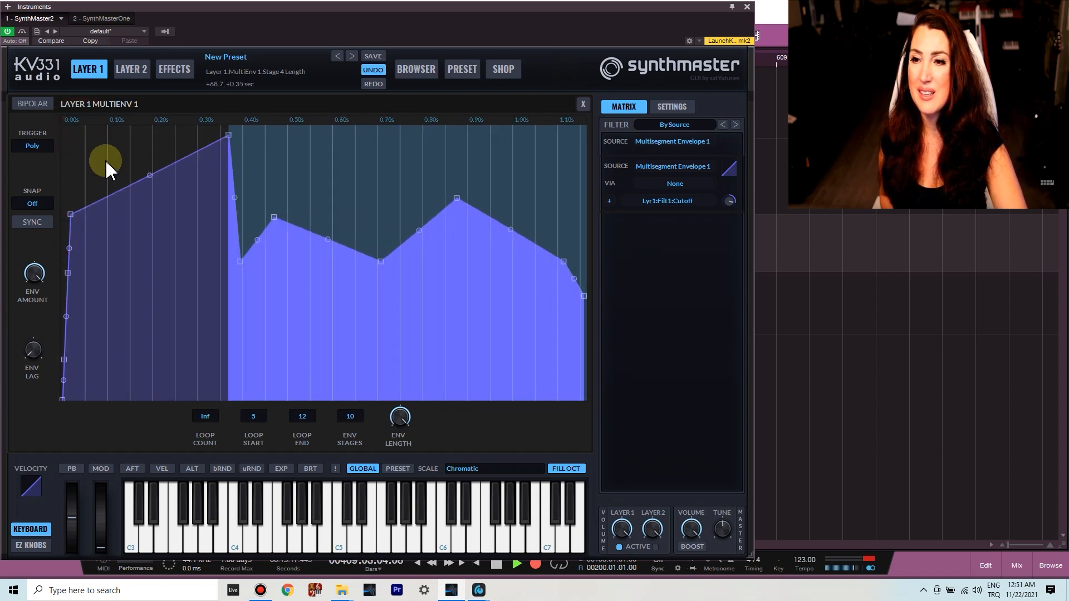
drag(149, 174, 171, 283)
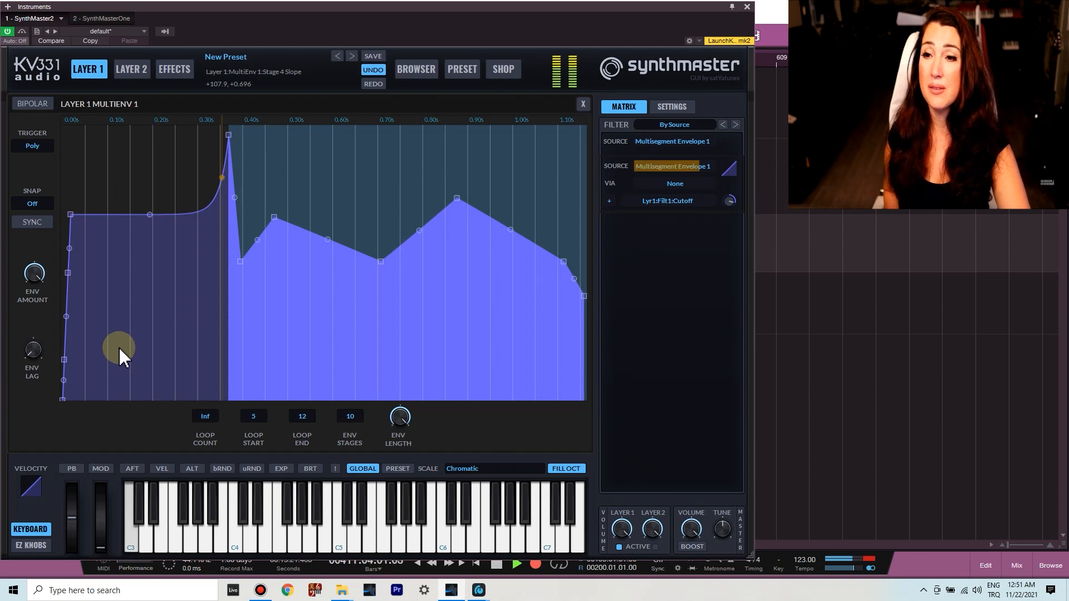
drag(122, 357, 223, 207)
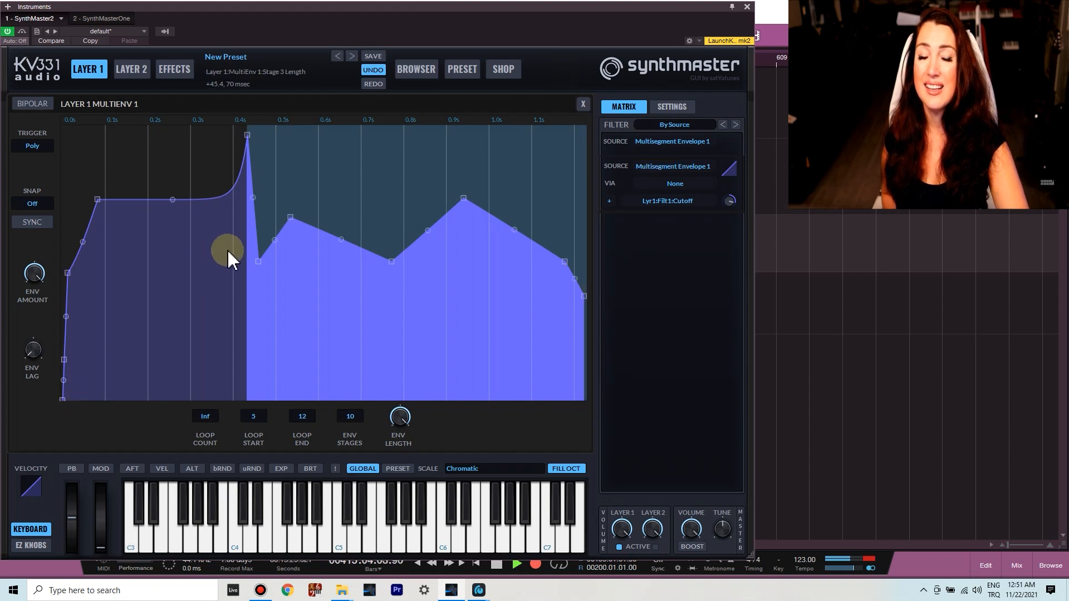
drag(391, 261, 391, 381)
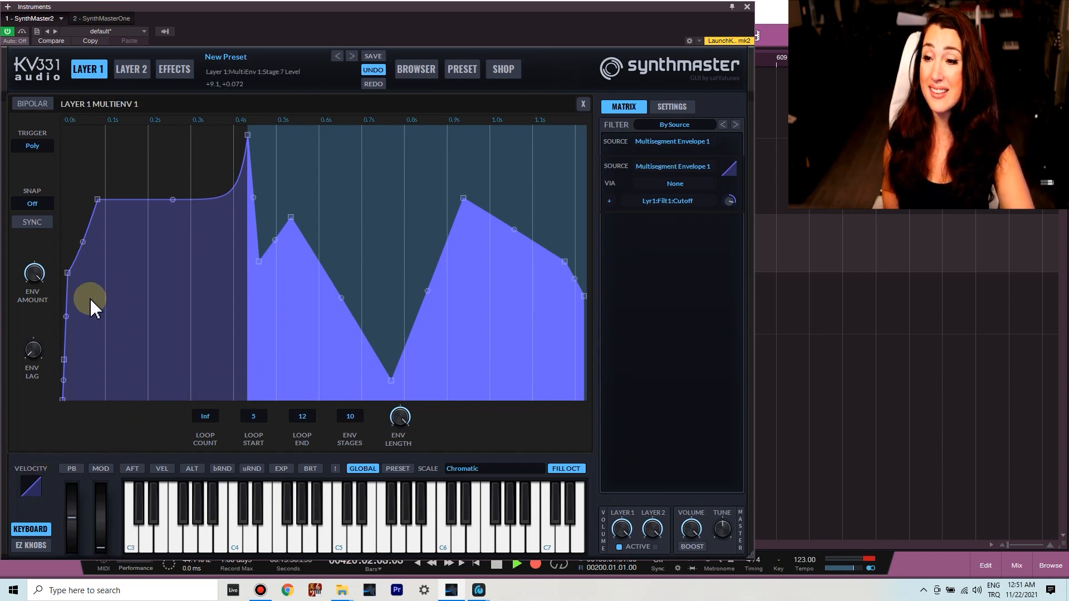
Step: Set the envelope's lag to about +70.5 and lower stage 7's level to 0, keeping stage 4's late-rising curve
drag(37, 361, 60, 321)
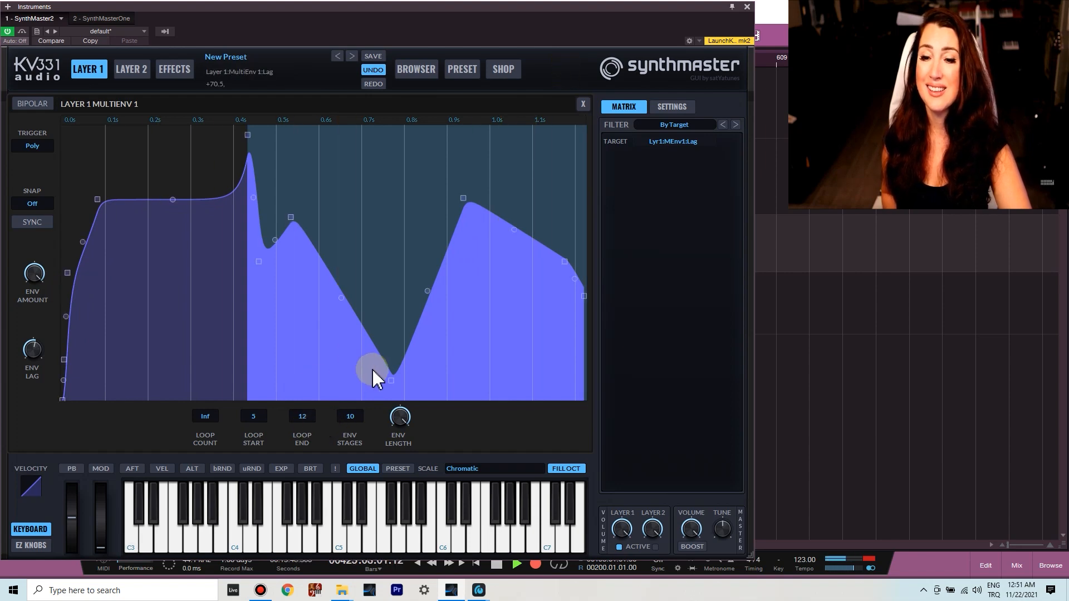
drag(390, 377, 389, 393)
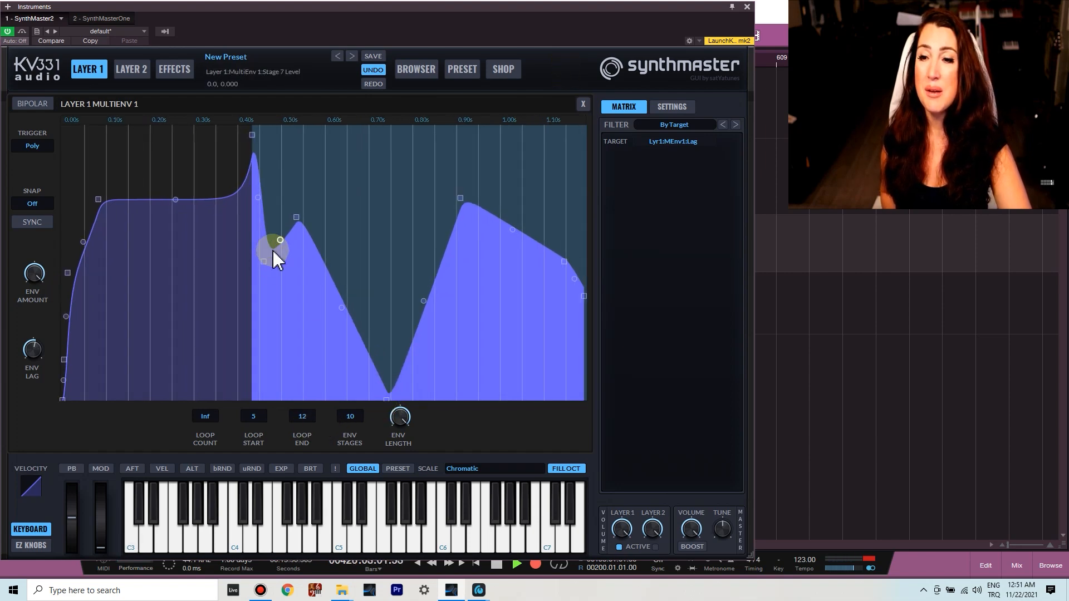
drag(179, 200, 168, 302)
drag(167, 231, 166, 190)
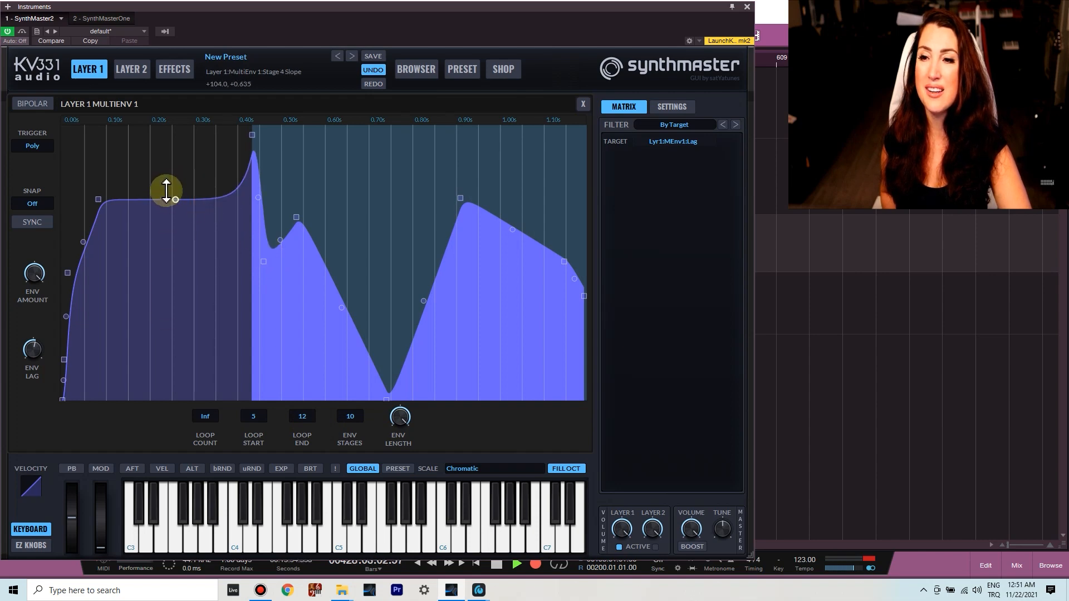
Step: Raise stage 3's point and lengthen it to about 0.31 s, and add a point on the following plateau, pulled down into a dip
drag(100, 198, 180, 170)
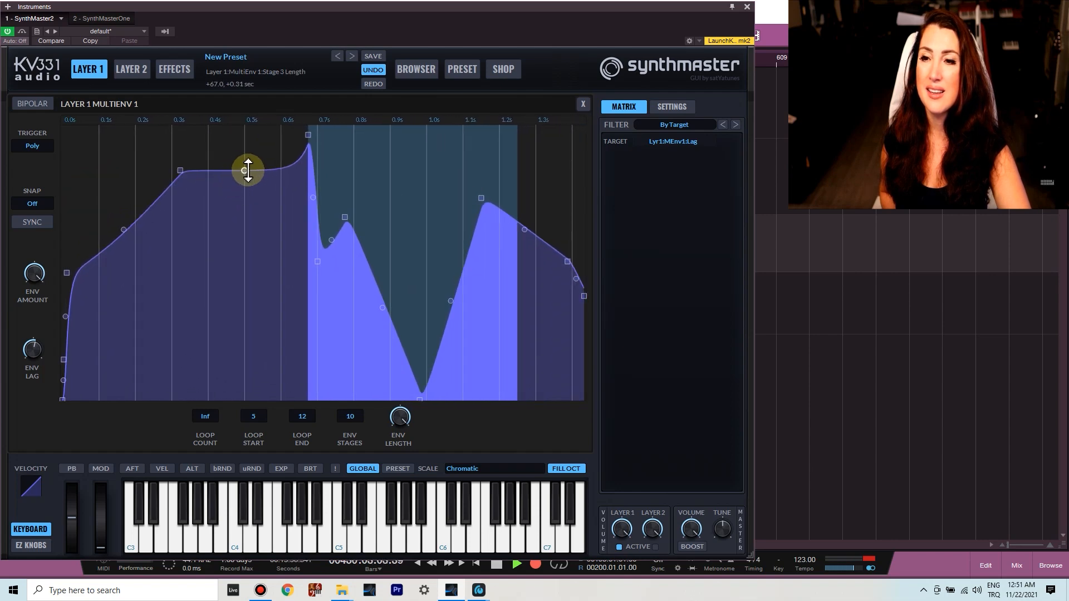
click(213, 168)
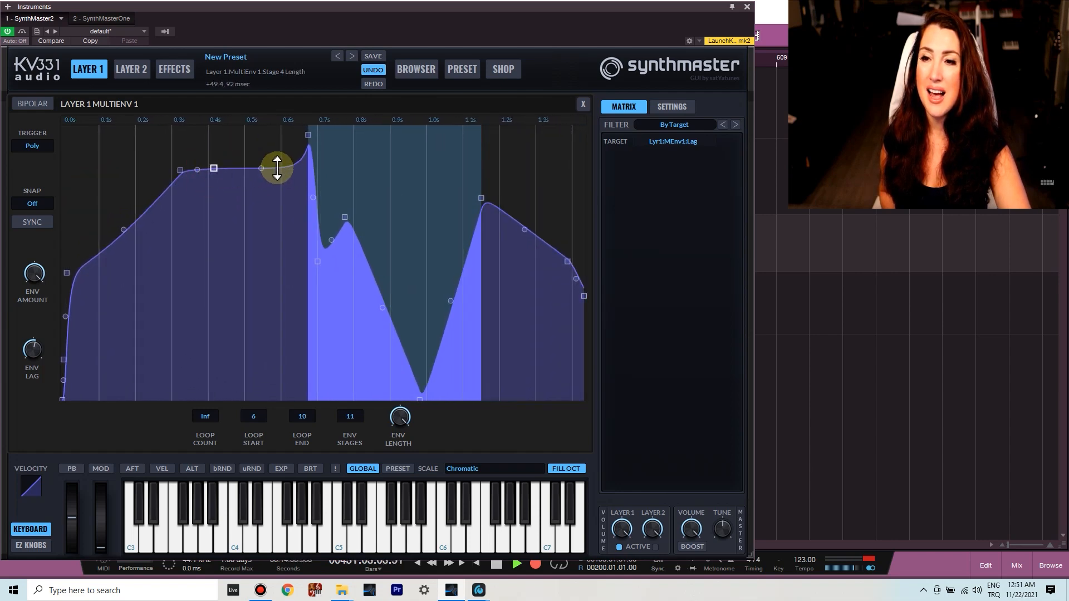
drag(262, 168, 239, 250)
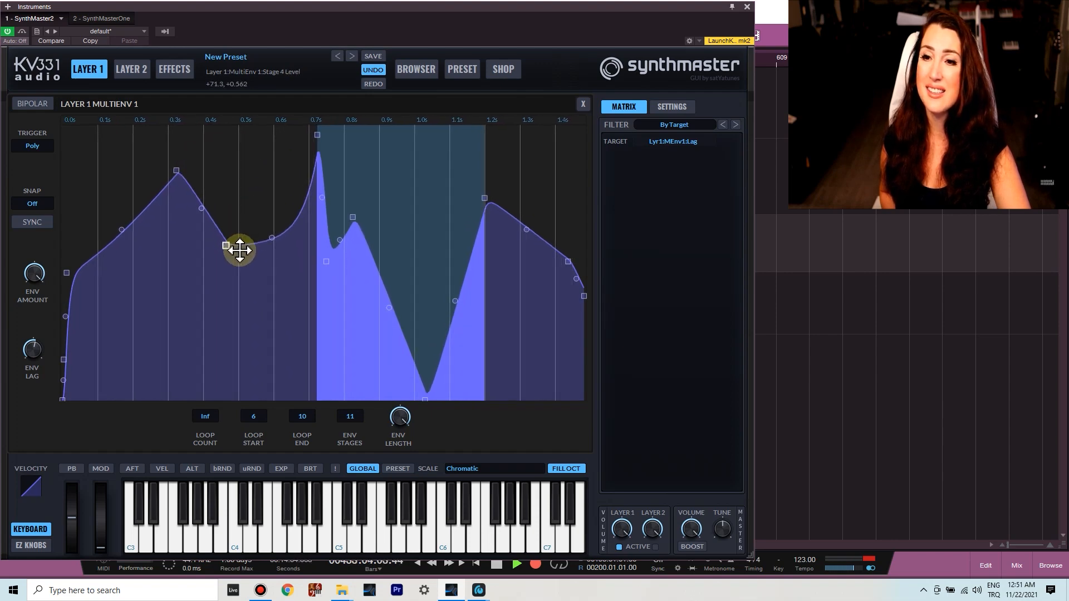
Step: Set the envelope's loop start to 3 and close the enlarged editor
click(249, 416)
click(270, 218)
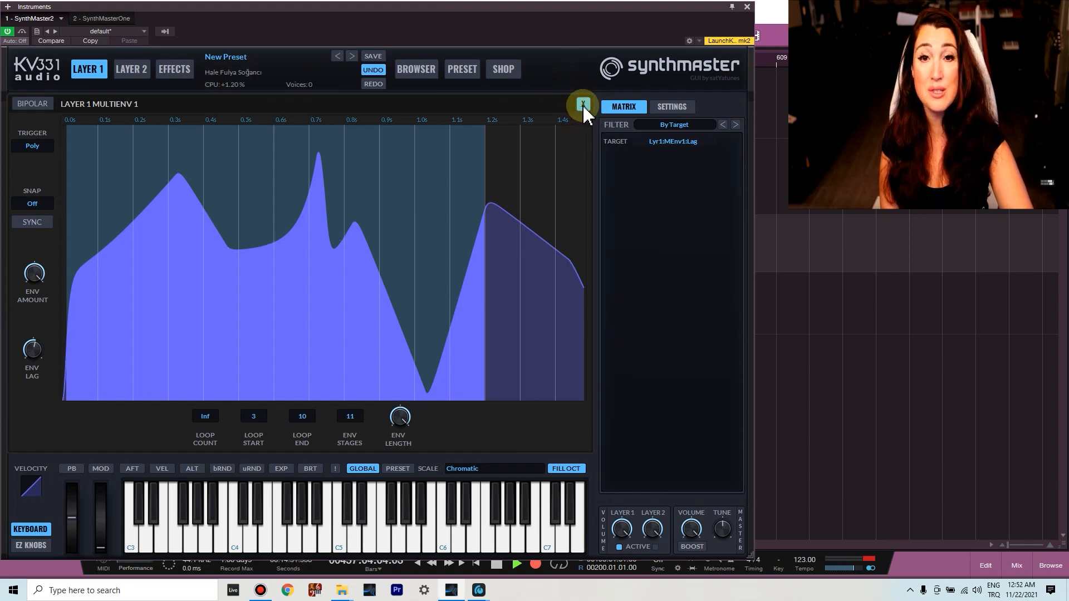
click(583, 105)
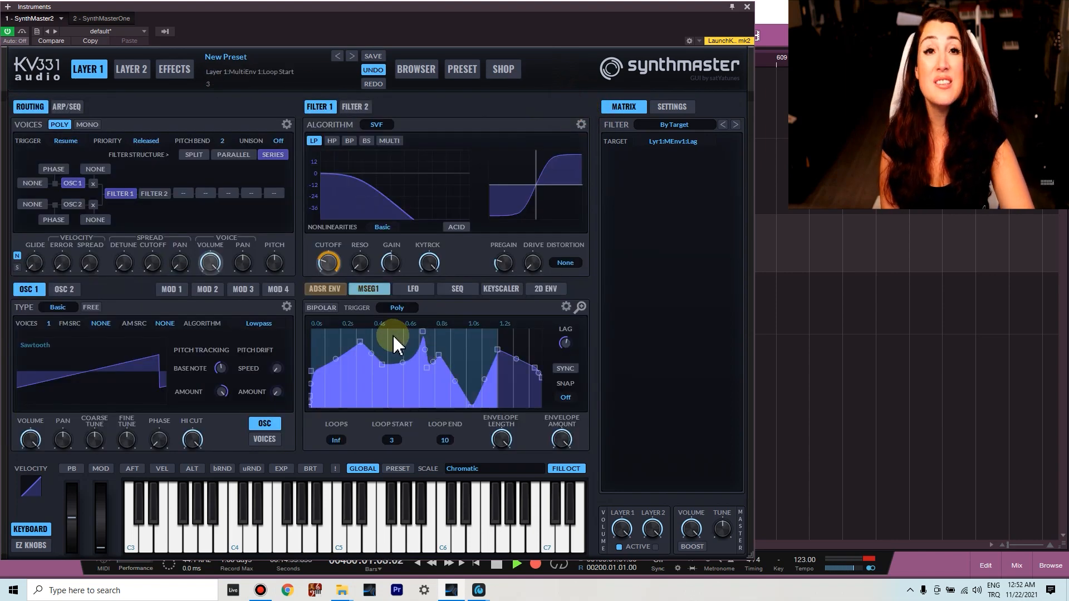
Step: Replace Multisegment Envelope 1 with Sequencer 1 as the modulator of Filter 1's cutoff, and open the sequencer's enlarged editor
right_click(331, 265)
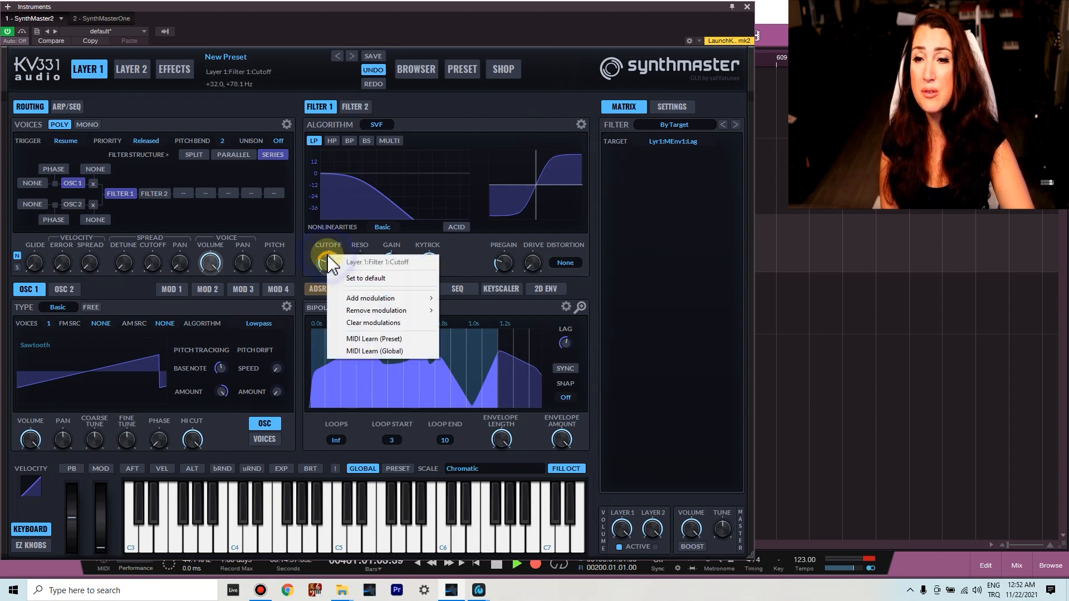
mouse_move(382, 310)
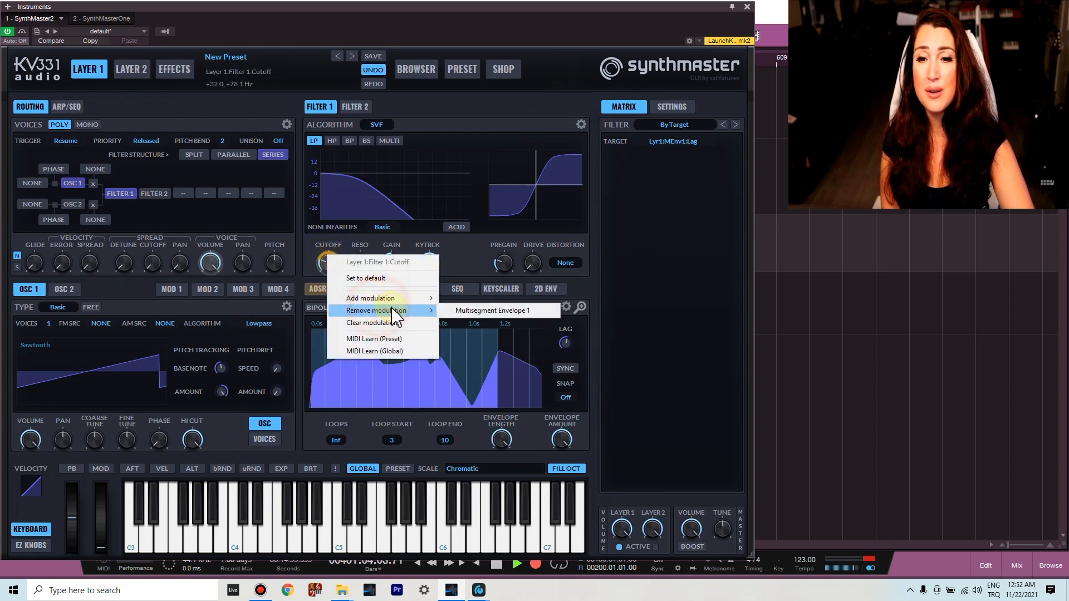
click(501, 306)
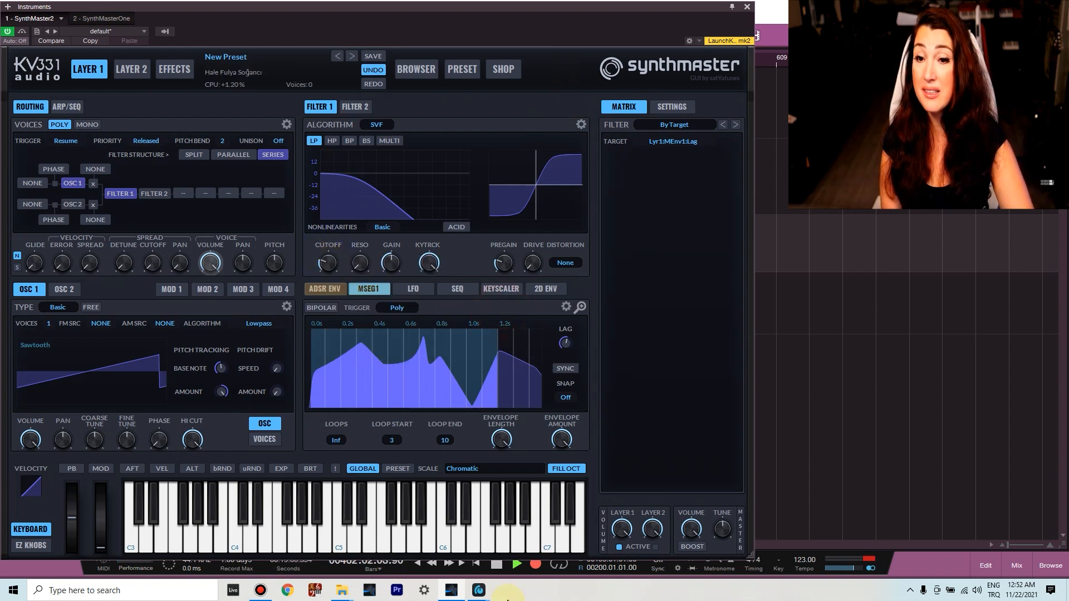
click(461, 294)
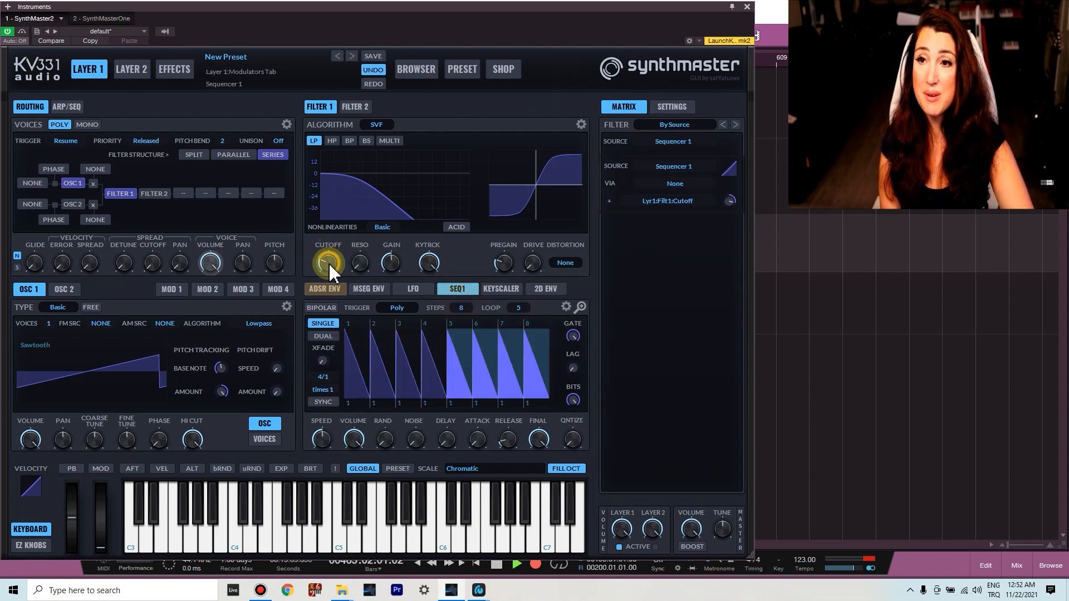
click(581, 307)
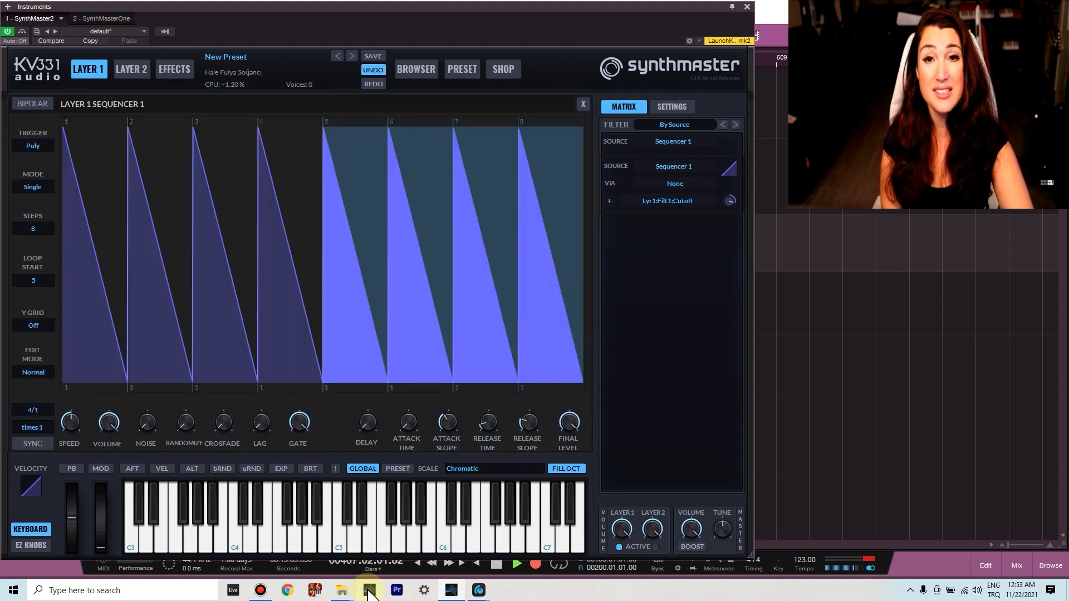
Step: Set the sequencer's rate to 1/16, divided by 3
mouse_move(349, 593)
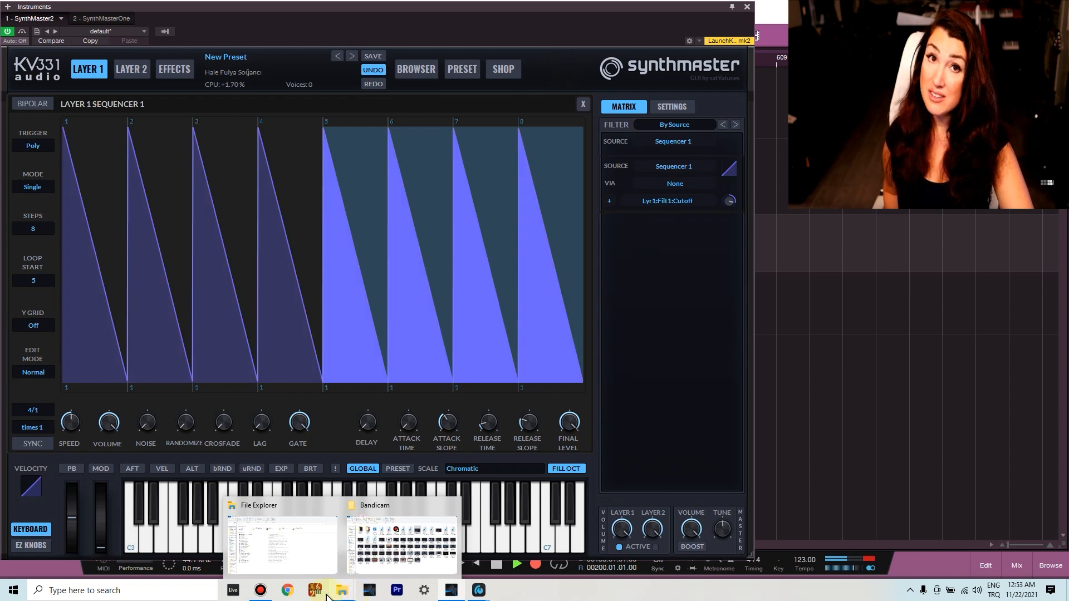
mouse_move(260, 589)
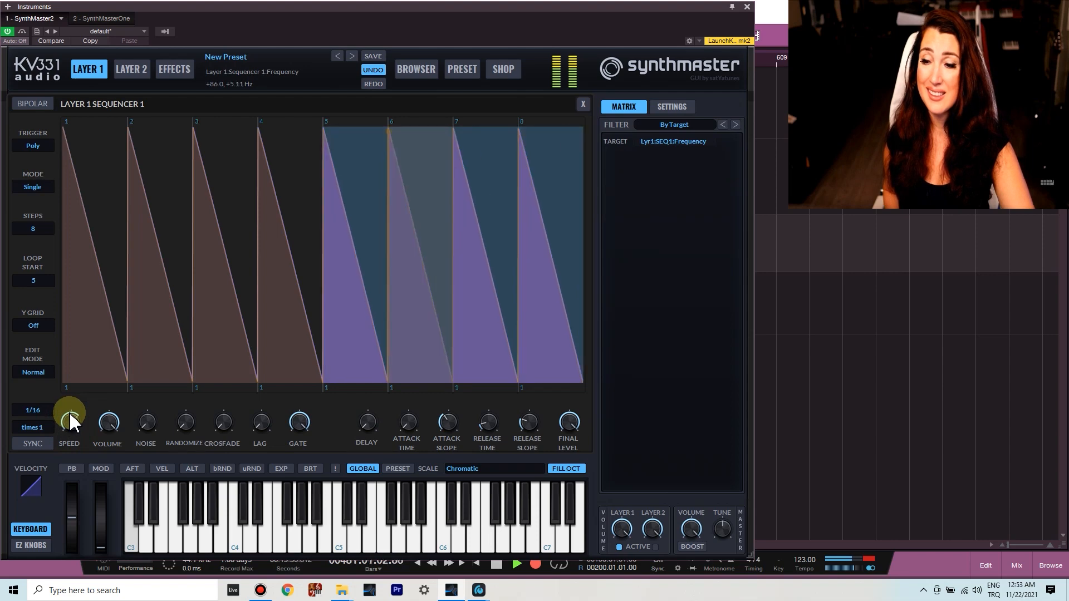
click(33, 427)
click(71, 475)
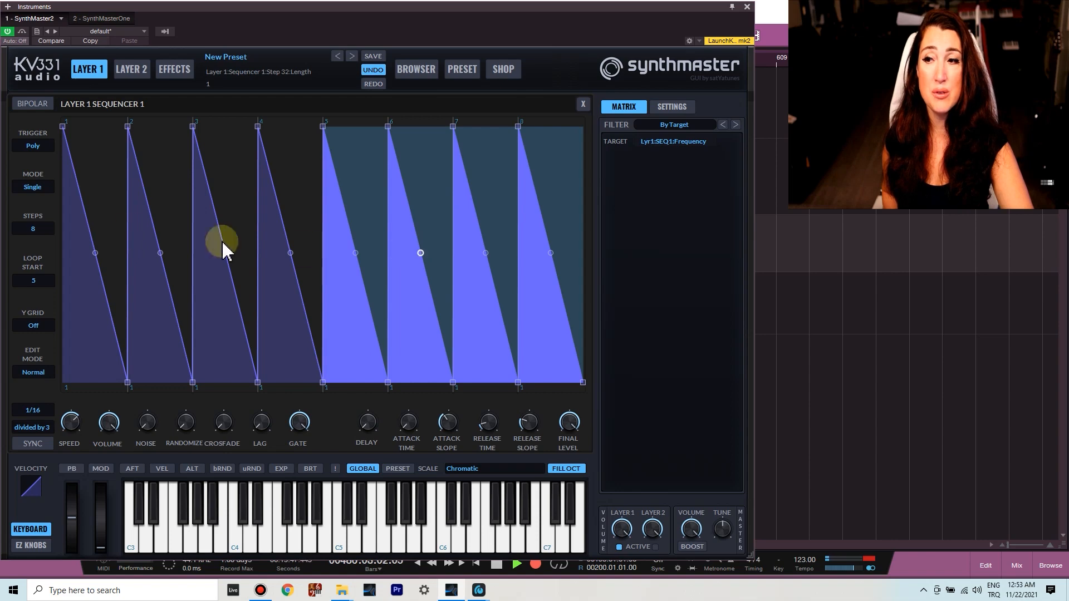
Step: Set the sequencer's loop start to step 4 and its lag to about +73
click(49, 287)
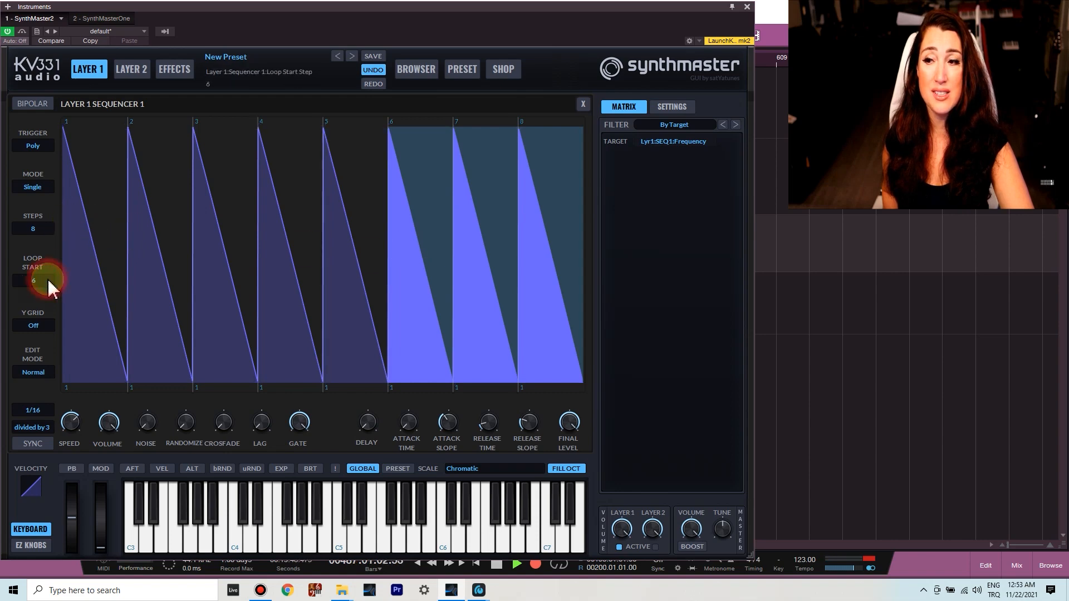
click(20, 281)
click(21, 282)
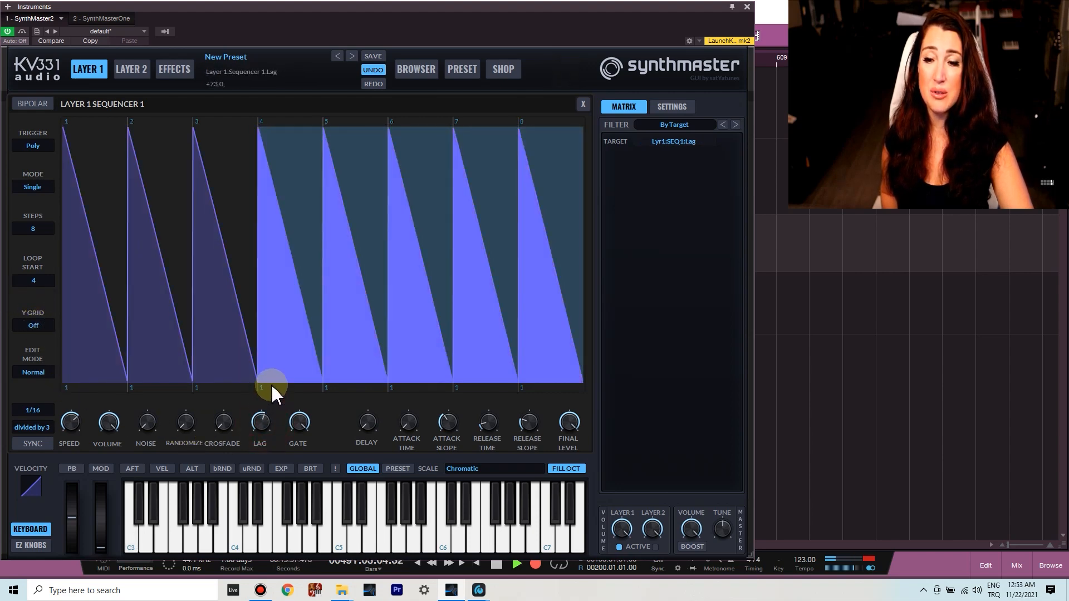
Step: Raise the sequencer's noise to about +25 and adjust its attack slope slightly
click(148, 429)
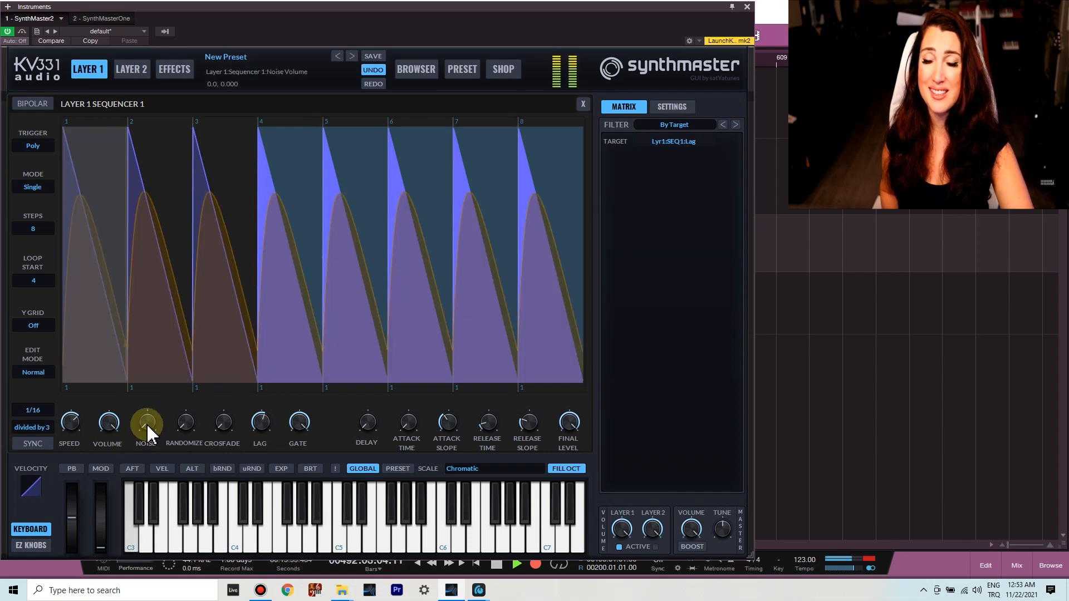
drag(148, 429, 173, 413)
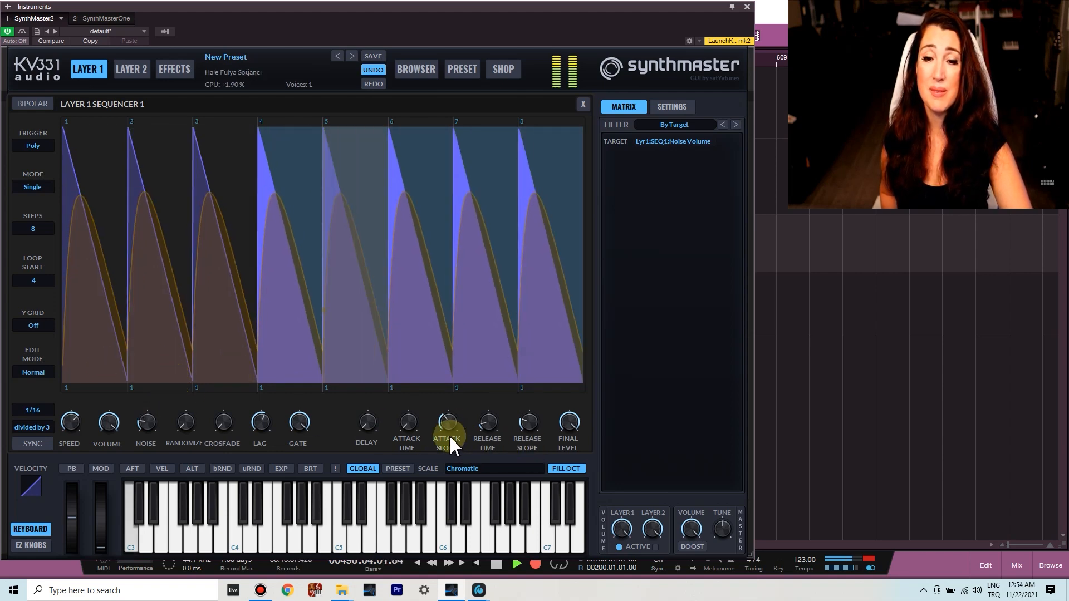
drag(452, 445, 449, 440)
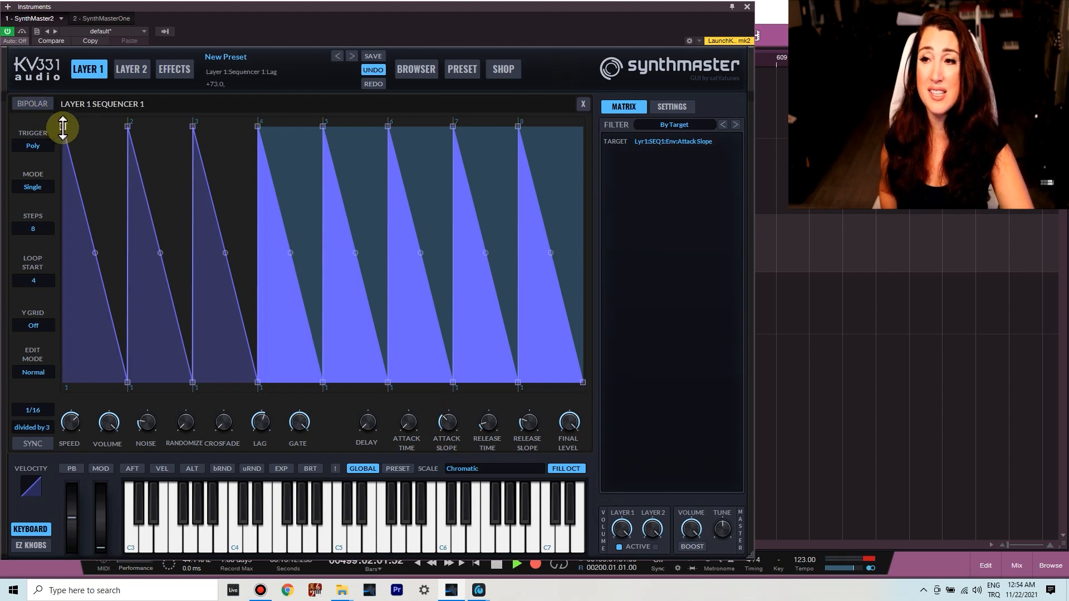
Step: Lower the initial levels of steps 1, 4 and 6, curve step 2's decline outward, and curve the declines of steps 5 and 8 inward
drag(105, 135, 131, 210)
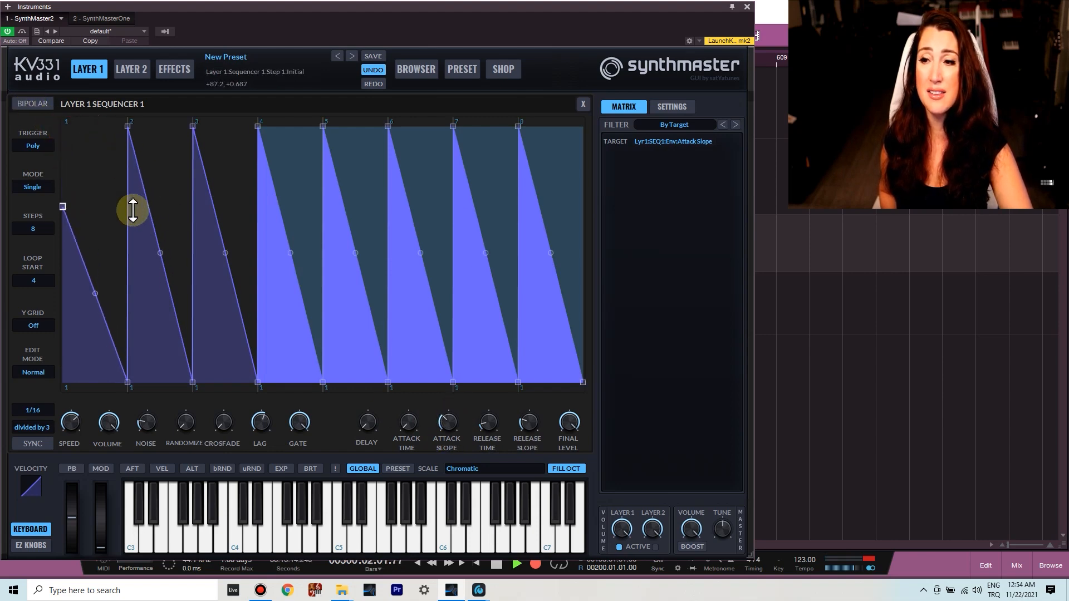
drag(161, 252, 205, 236)
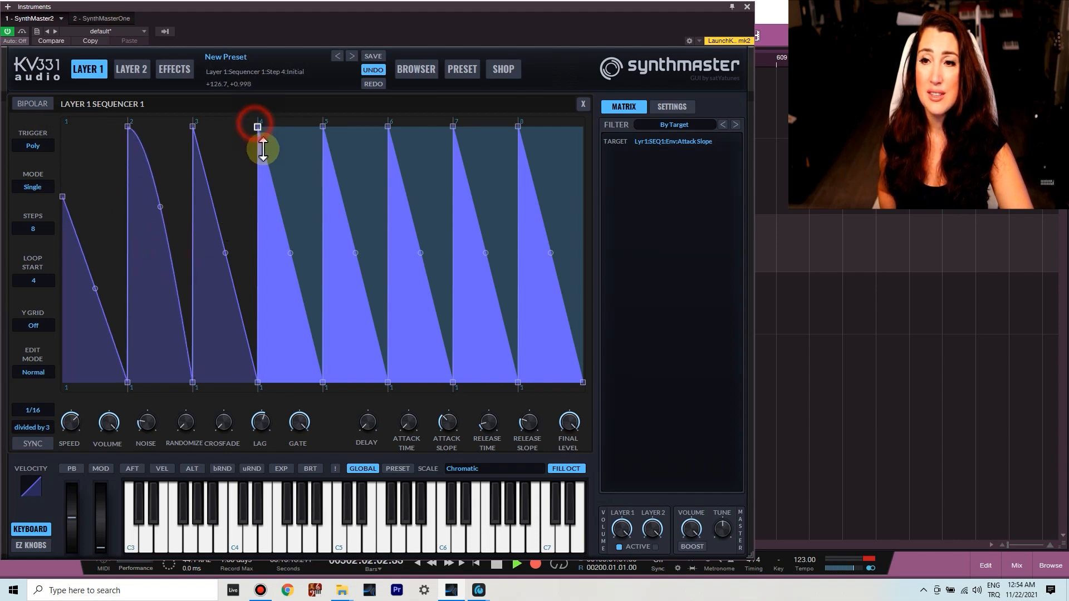
drag(263, 148, 272, 232)
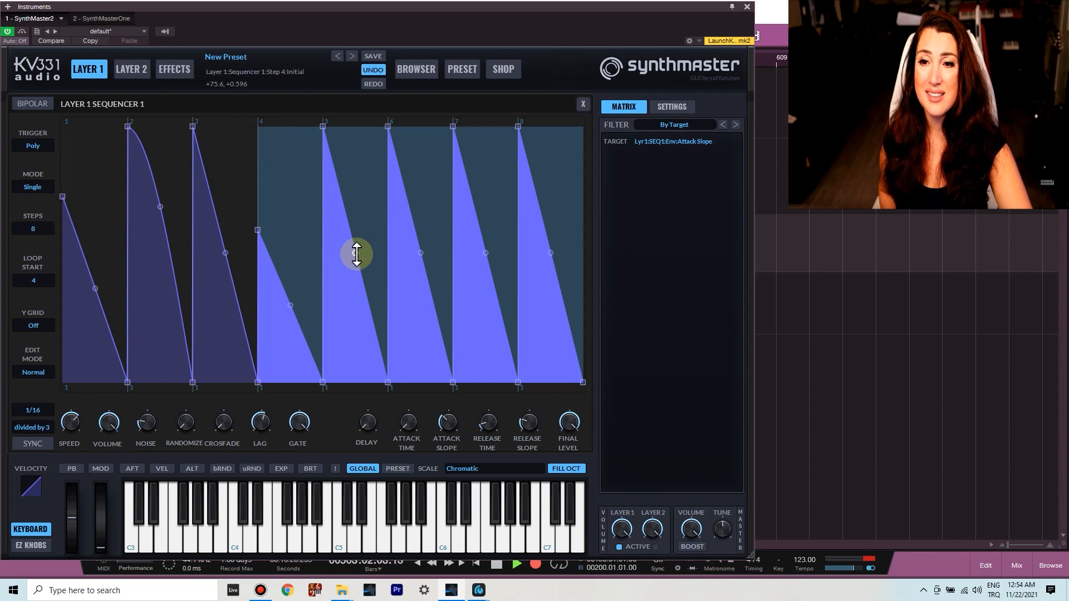
drag(357, 254, 342, 283)
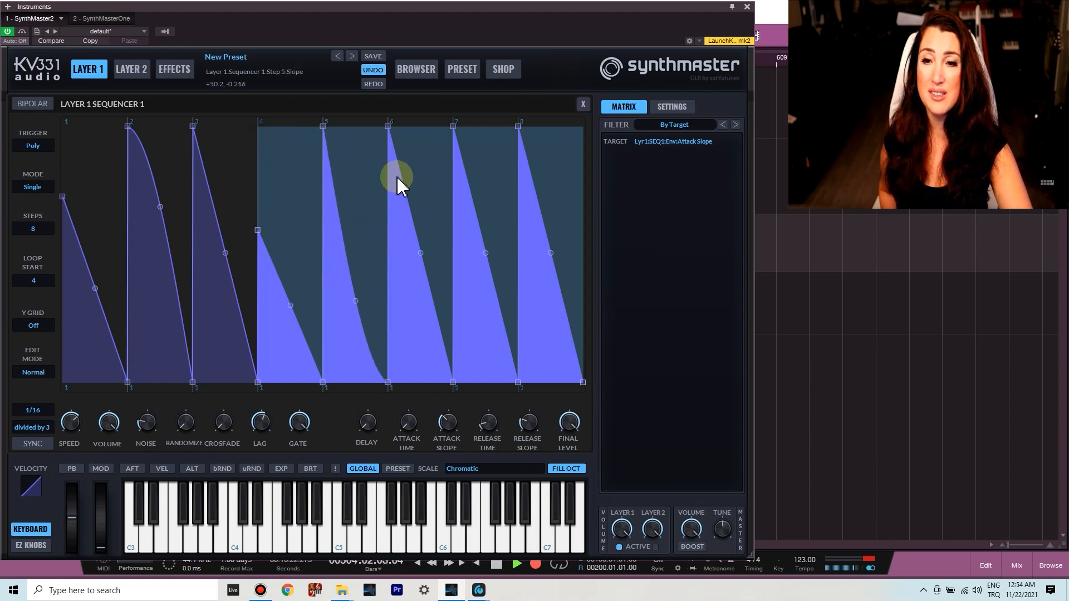
drag(385, 126, 417, 225)
drag(554, 252, 528, 304)
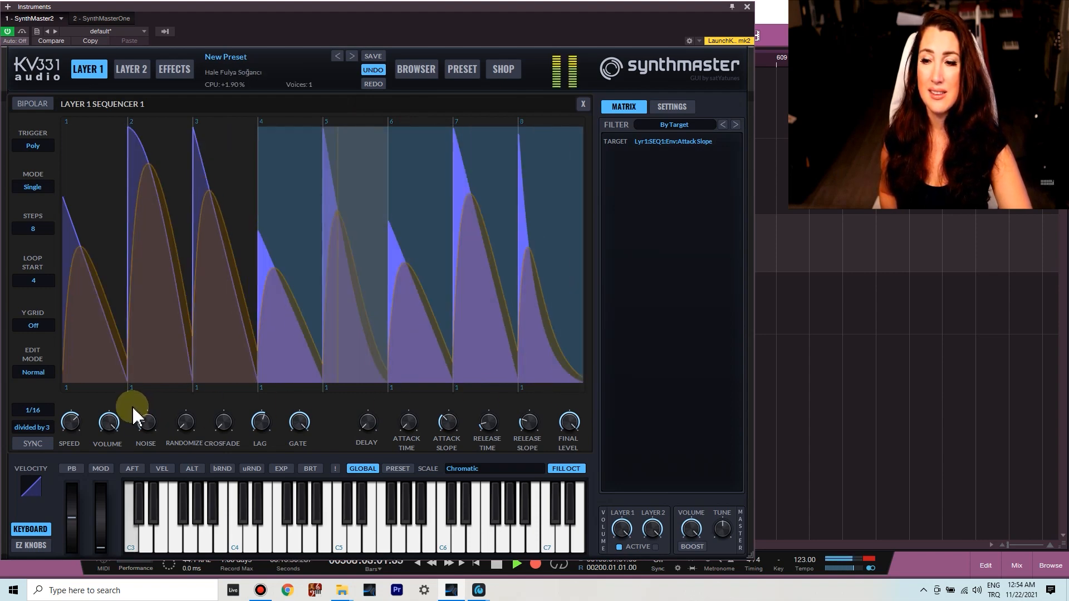
Step: Set the sequencer's speed to about +79, reduce its lag to about +29, and shorten the gate to about a quarter of each step
click(75, 443)
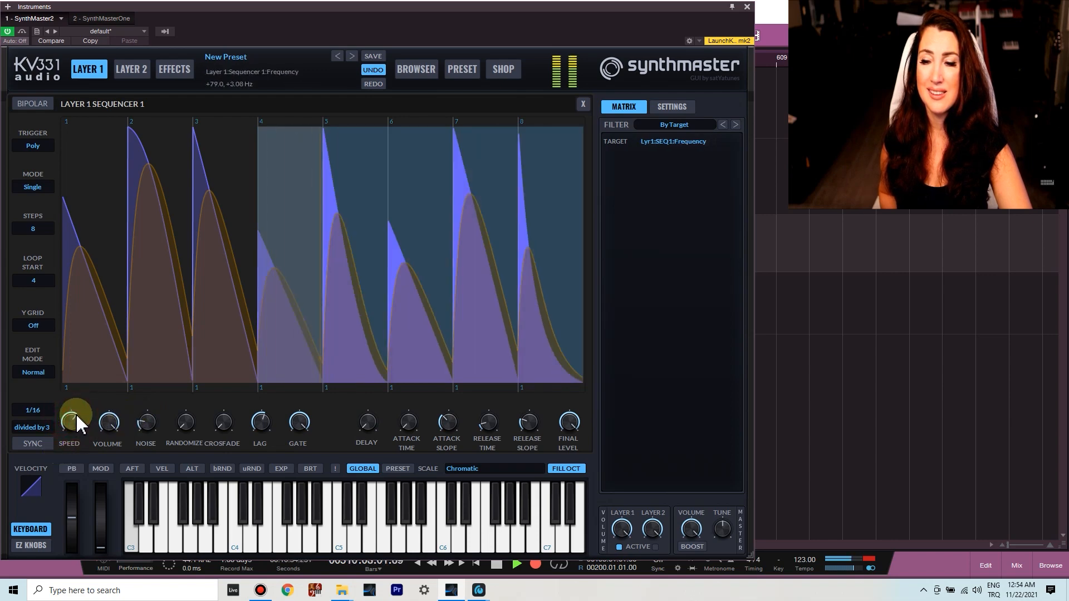
click(149, 424)
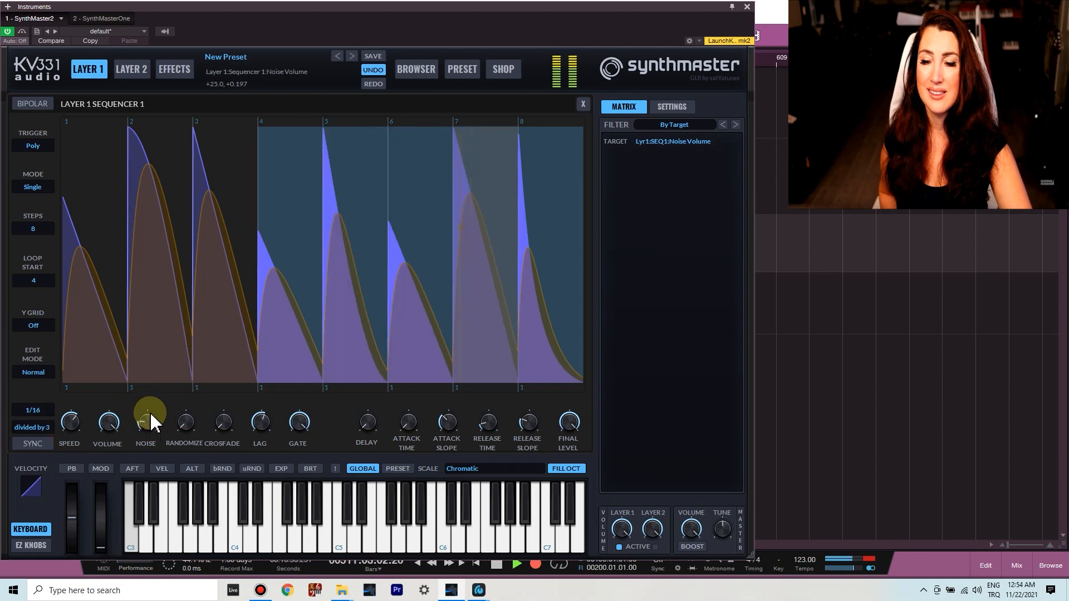
drag(262, 431, 266, 457)
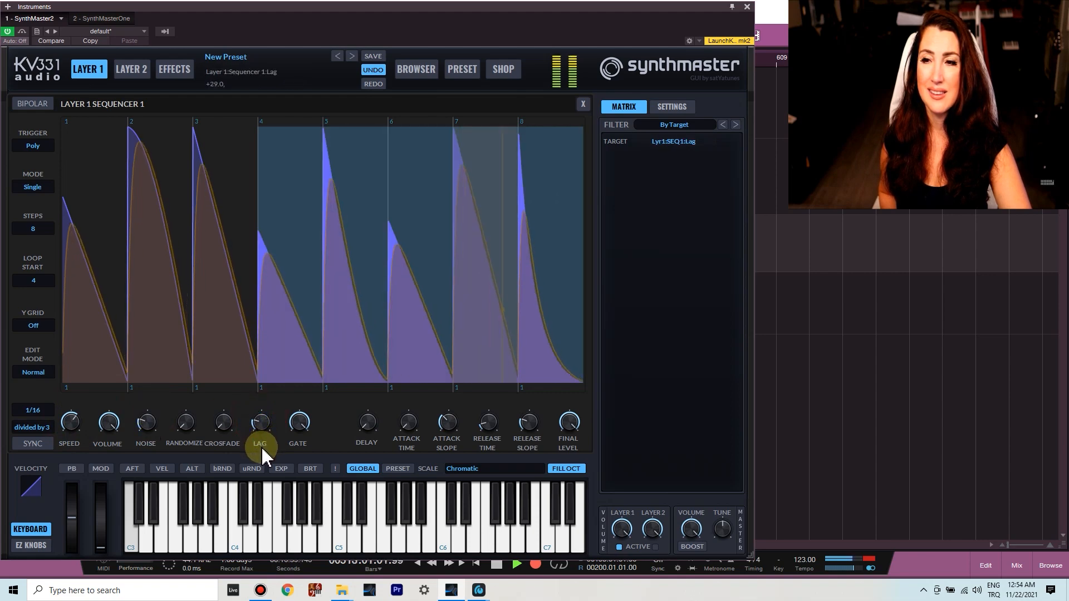
click(299, 434)
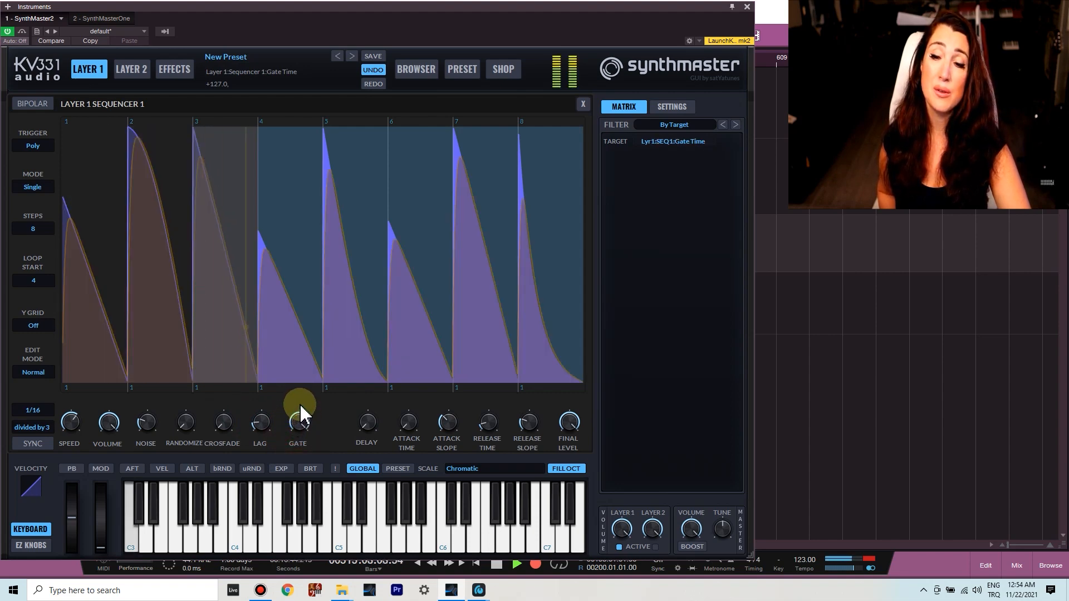
drag(309, 443, 312, 490)
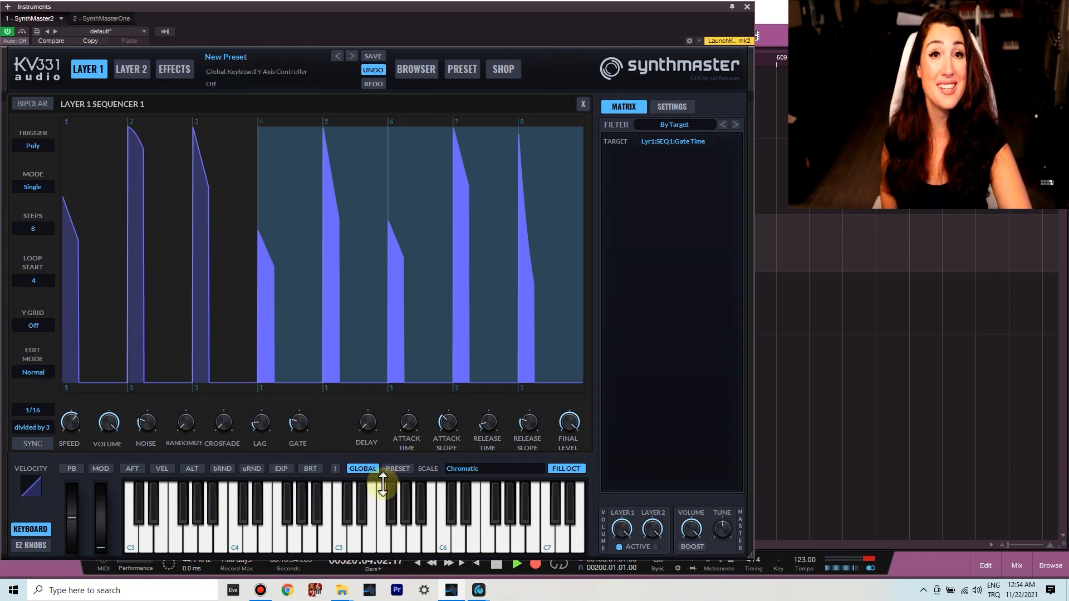
Step: Set the sequencer's attack time to about 0.50 s, lengthen the gate to about half a step, and raise the release time and release slope
drag(408, 422, 414, 399)
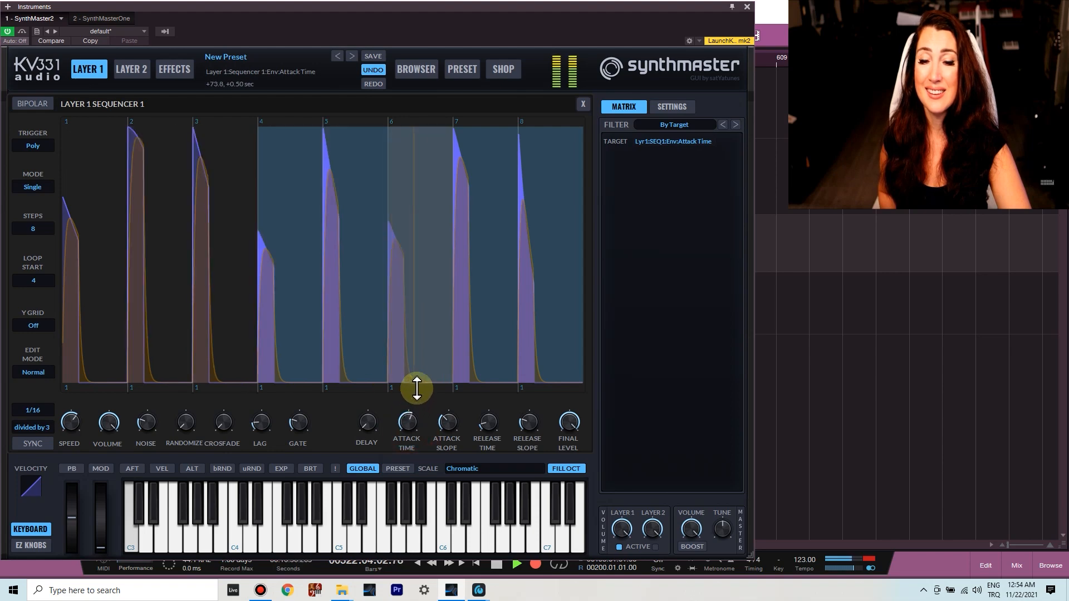
drag(306, 418, 307, 405)
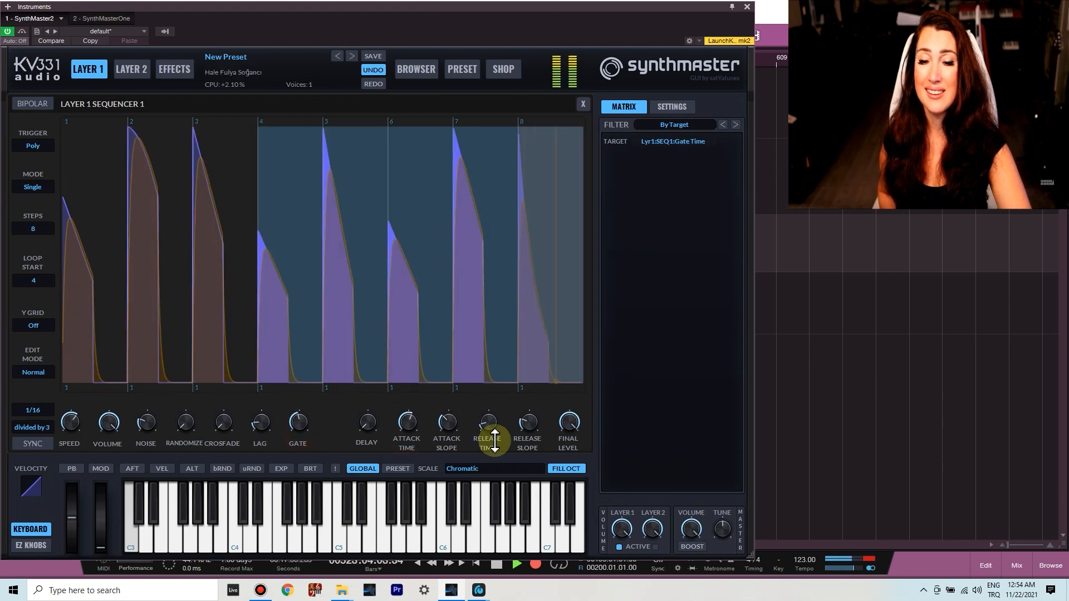
drag(501, 432, 532, 424)
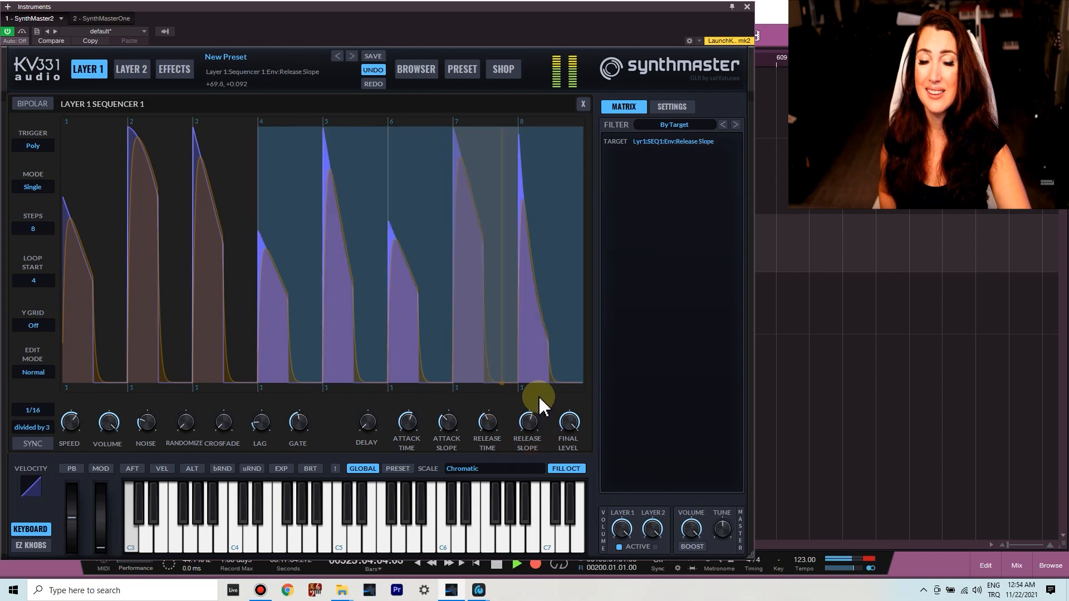
click(555, 506)
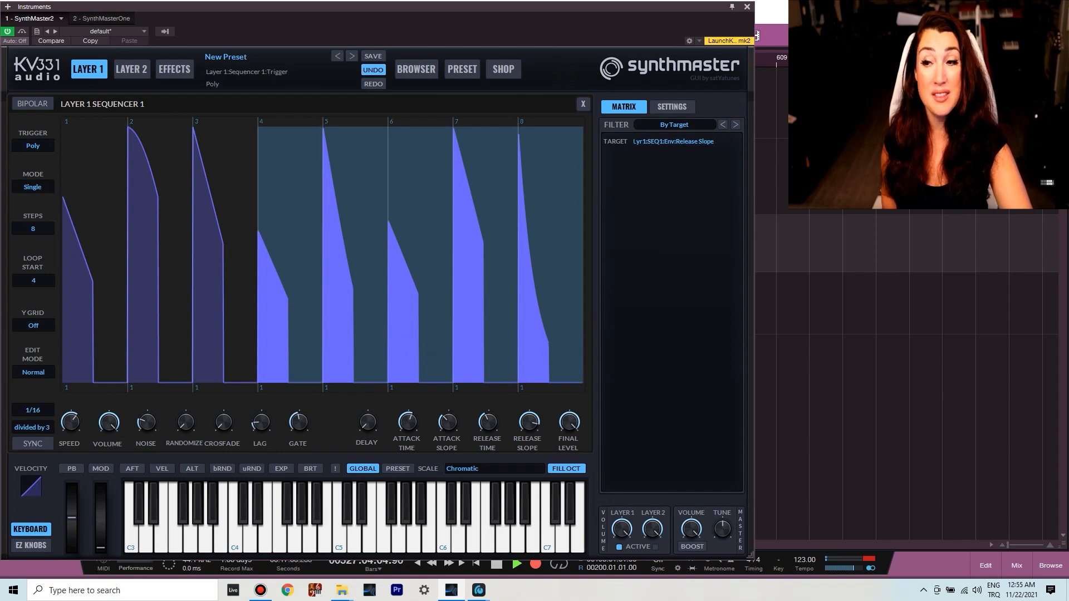
Step: Switch the sequencer's edit mode to Step and draw flat levels rising across steps 1 to 7, with step 8 lower
right_click(34, 376)
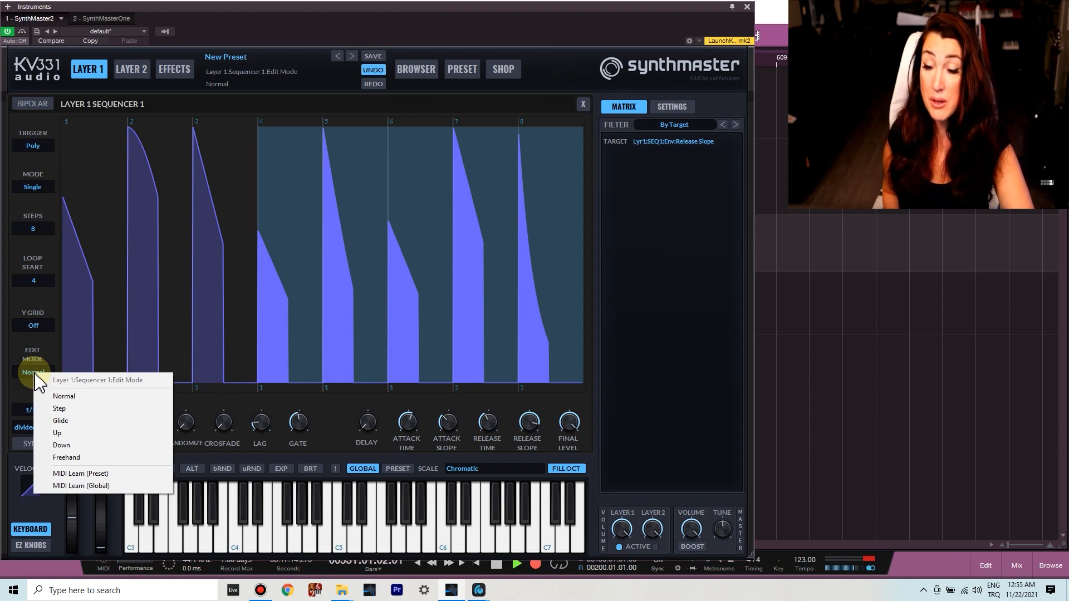
click(75, 410)
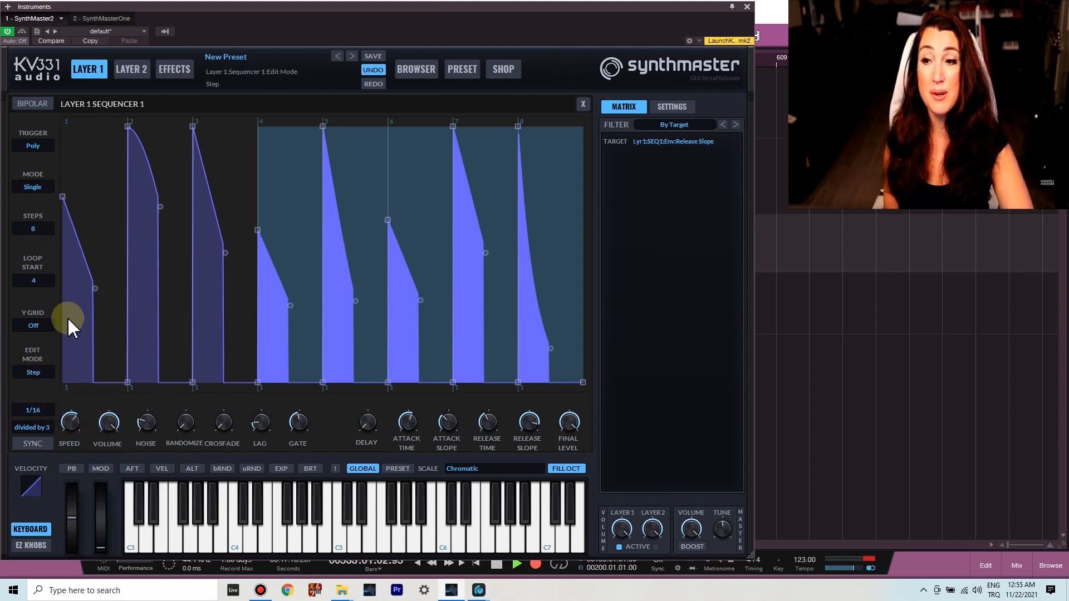
mouse_move(65, 270)
mouse_down()
mouse_move(353, 222)
mouse_move(501, 167)
mouse_move(560, 184)
mouse_move(578, 210)
mouse_up()
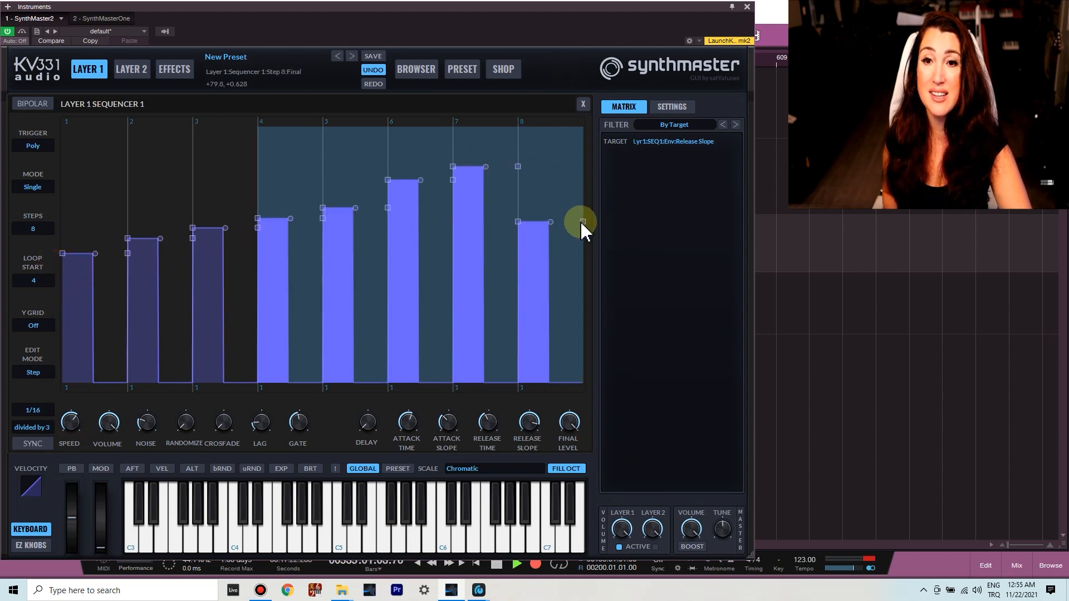
Step: Redraw the levels with steps 1, 4 and 6 high and steps 2, 5 and 7 low, and turn the gate down to its minimum
click(128, 276)
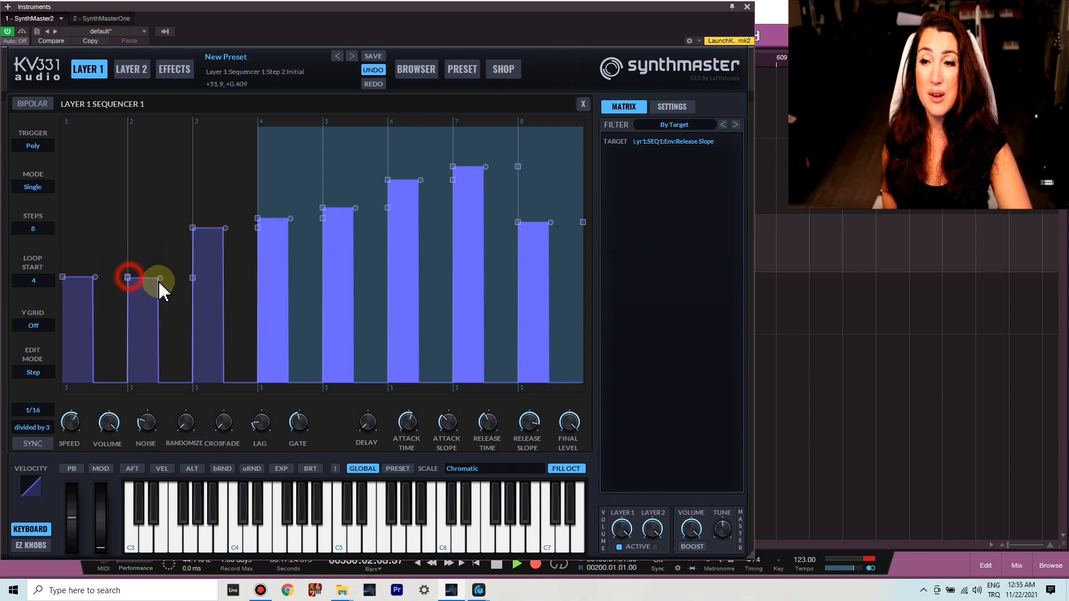
click(66, 199)
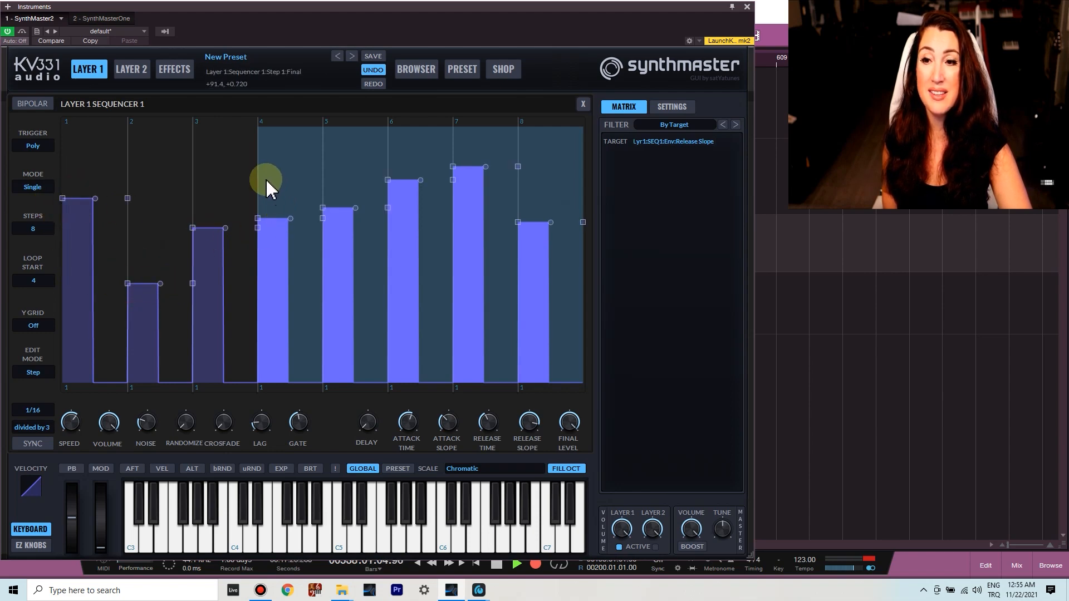
click(327, 260)
click(393, 148)
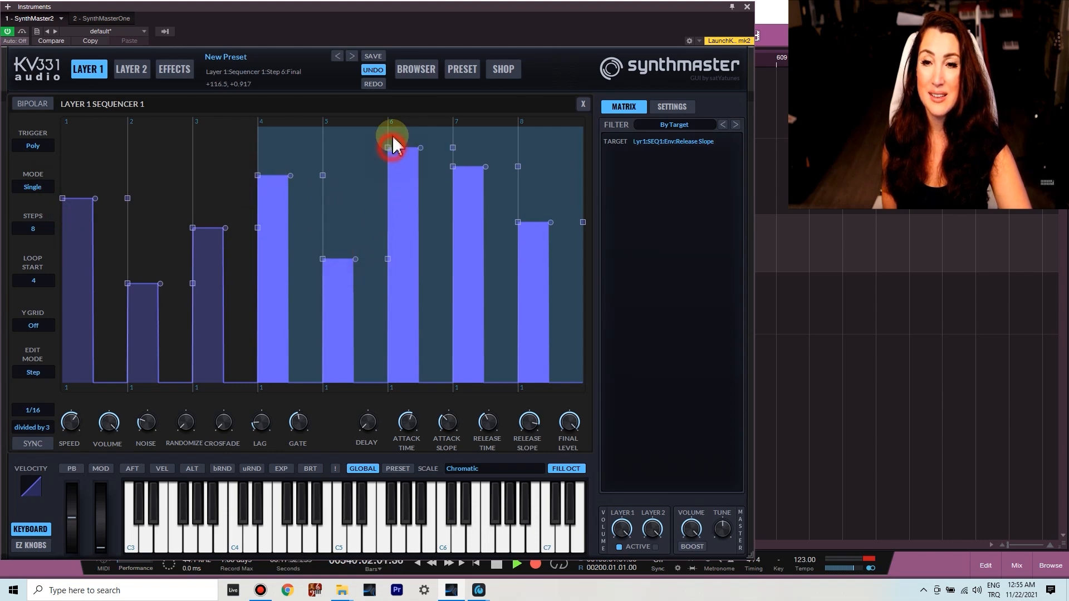
click(458, 273)
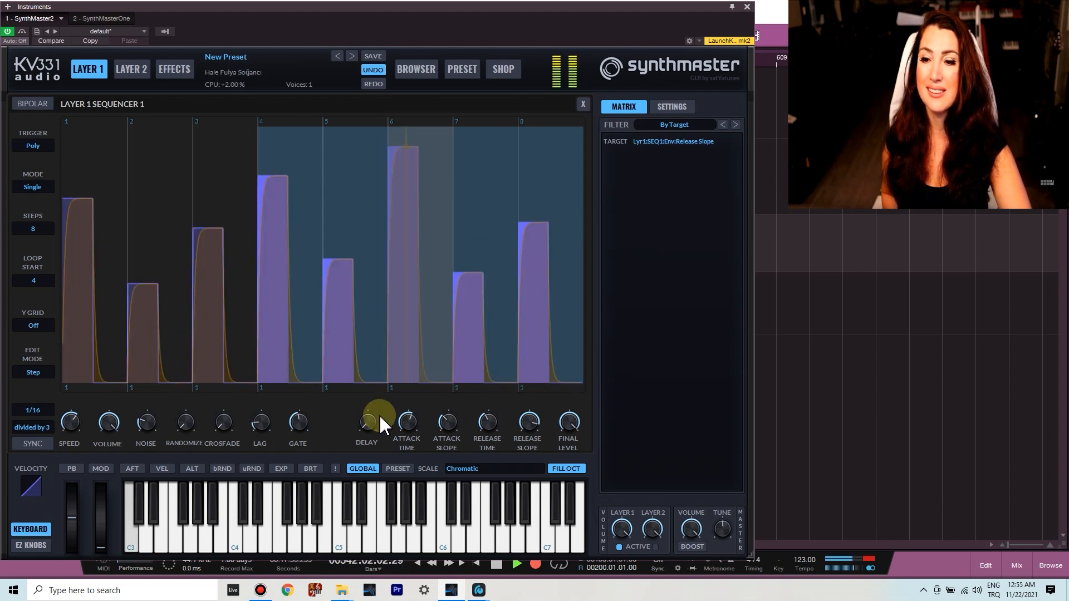
drag(294, 428, 300, 436)
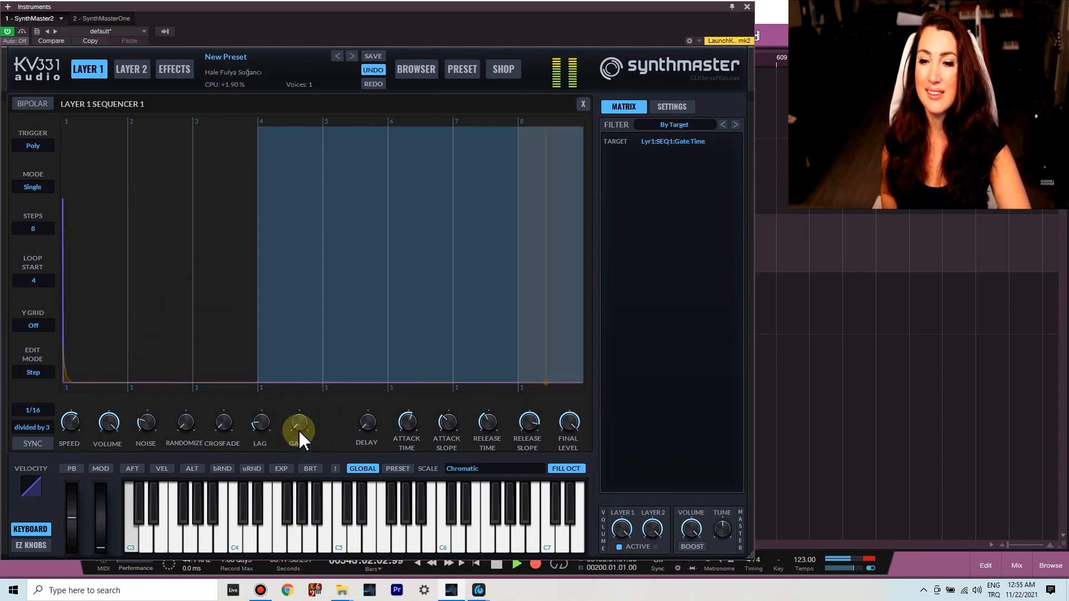
Step: Raise the sequencer's gate to about half a step and turn its attack time down to the minimum
mouse_move(312, 400)
mouse_down()
mouse_move(349, 301)
mouse_move(328, 406)
mouse_up()
drag(411, 425, 414, 468)
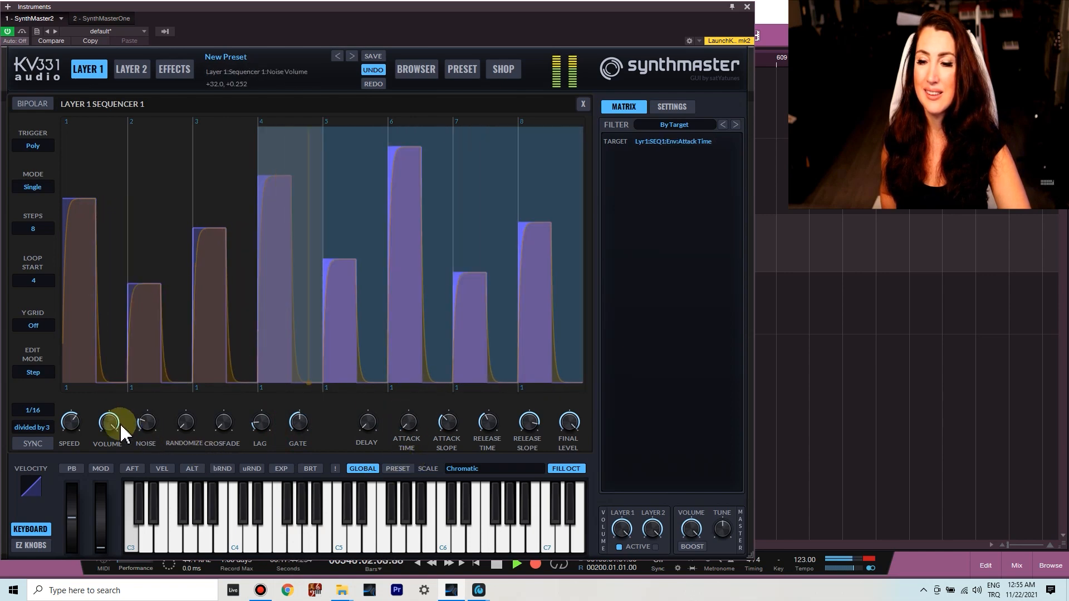
click(72, 425)
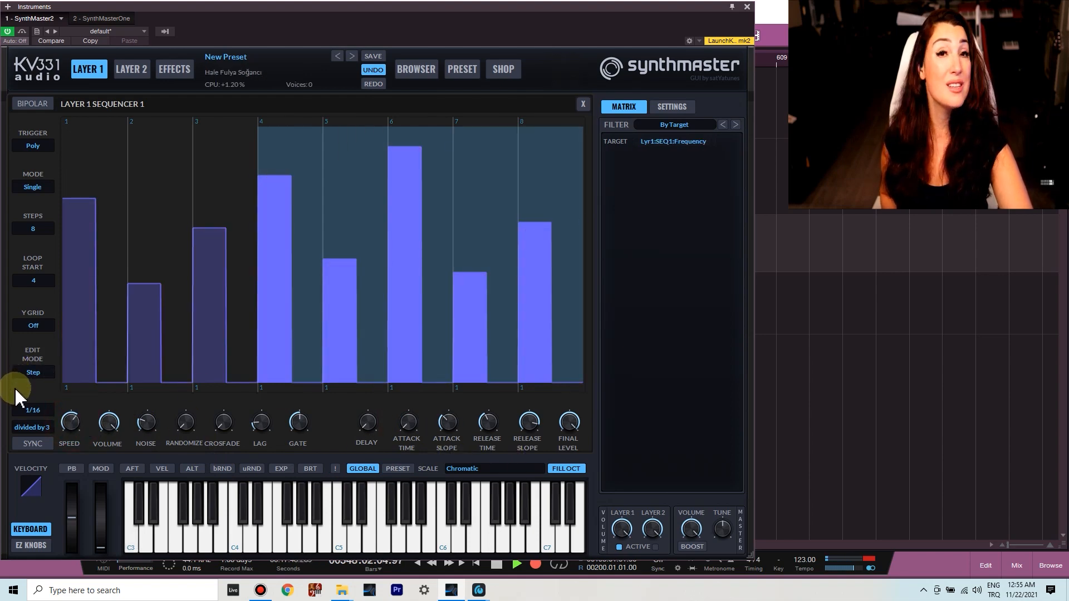
Step: Switch the sequencer's edit mode to Up and draw rising ramps across steps 1 to 8, with step 2 raised well above its neighbours
click(32, 374)
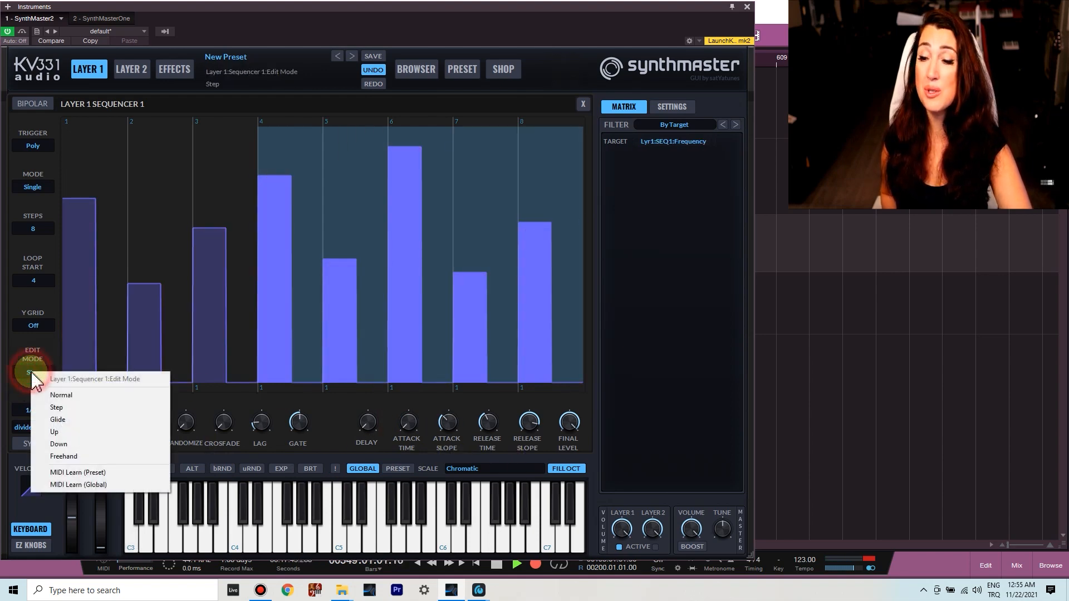
click(85, 432)
mouse_move(62, 266)
mouse_down()
mouse_move(295, 204)
mouse_move(580, 148)
mouse_up()
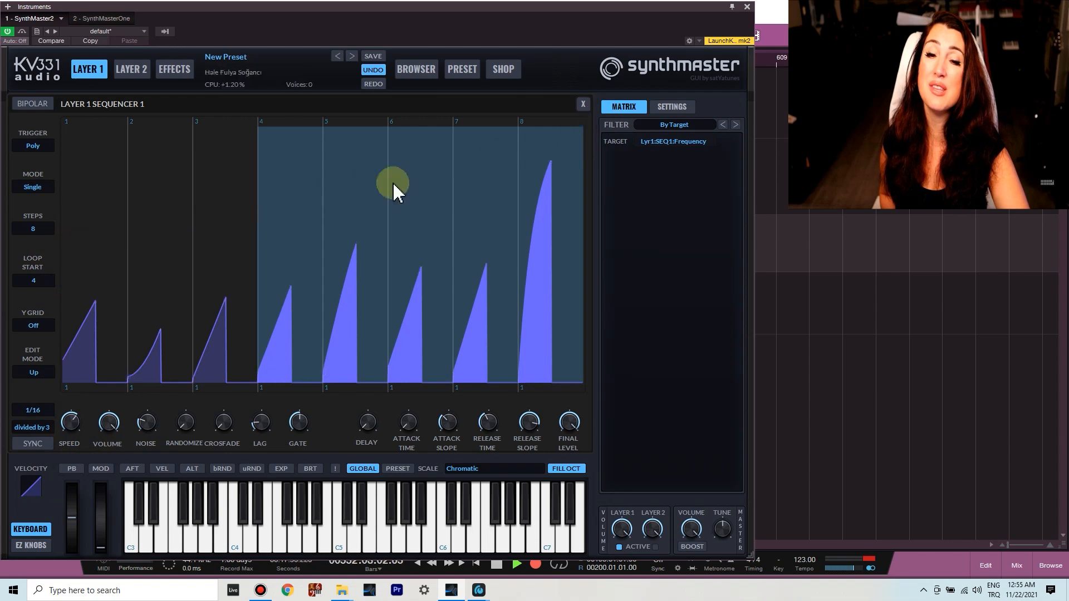
drag(62, 229, 448, 111)
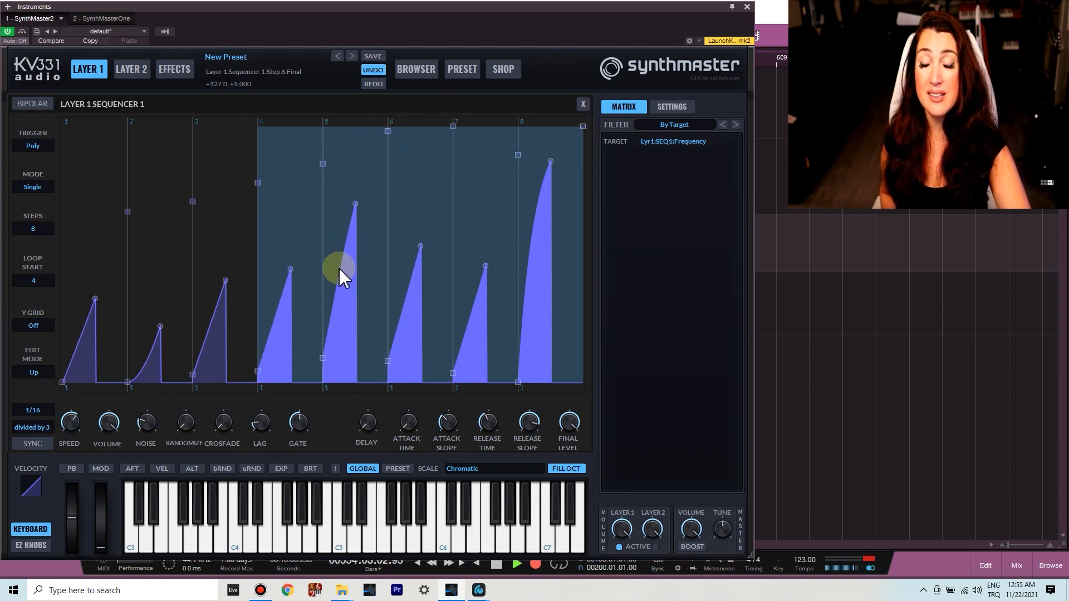
mouse_move(341, 276)
mouse_down()
mouse_move(354, 167)
mouse_move(356, 431)
mouse_move(342, 477)
mouse_move(226, 368)
mouse_up()
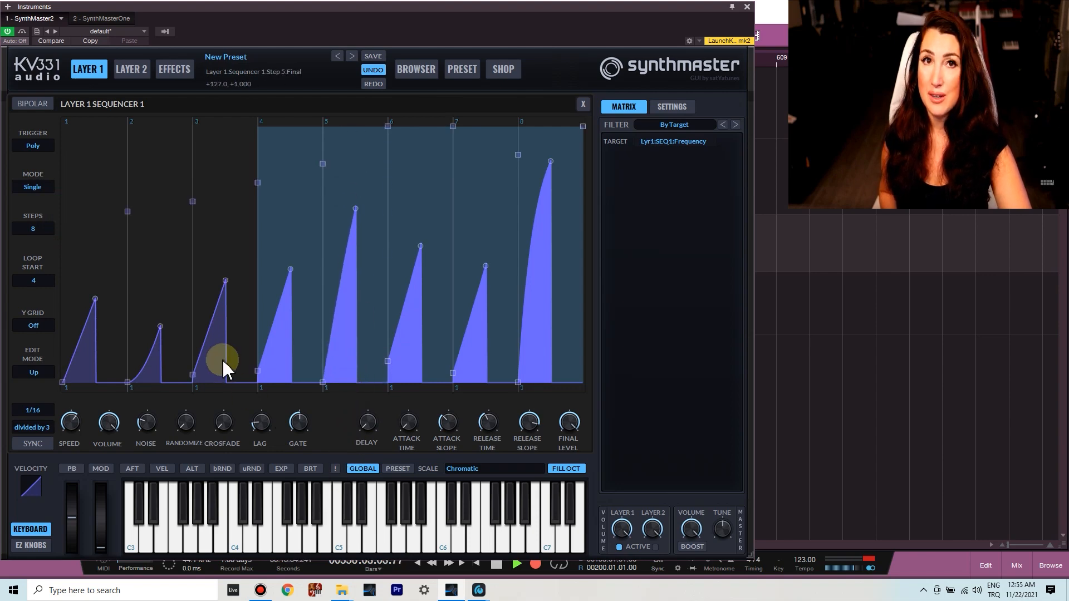
mouse_move(162, 325)
mouse_down()
mouse_move(169, 246)
mouse_move(173, 507)
mouse_up()
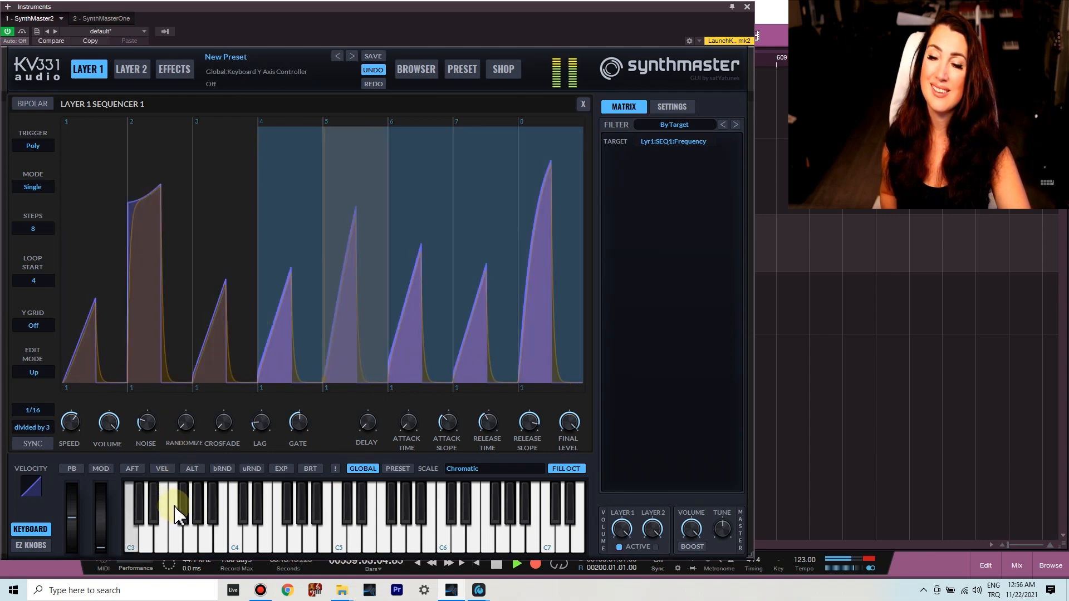
Step: Switch the edit mode to Down and draw falling ramps across the eight steps, with peaks generally decreasing from step 1 to step 8
click(36, 377)
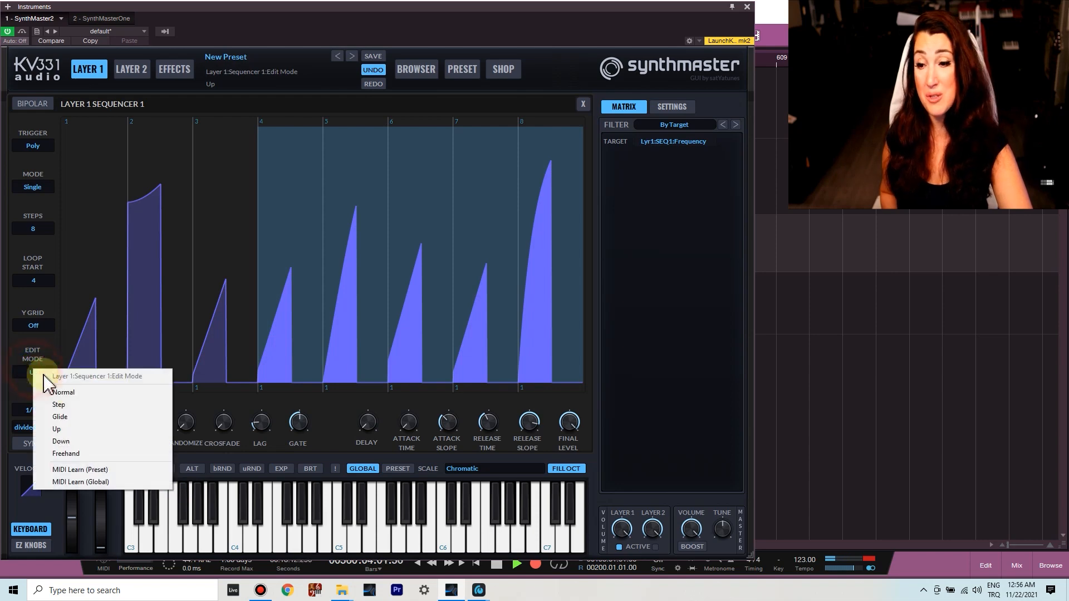
click(86, 441)
mouse_move(78, 161)
mouse_down()
mouse_move(426, 260)
mouse_move(668, 267)
mouse_up()
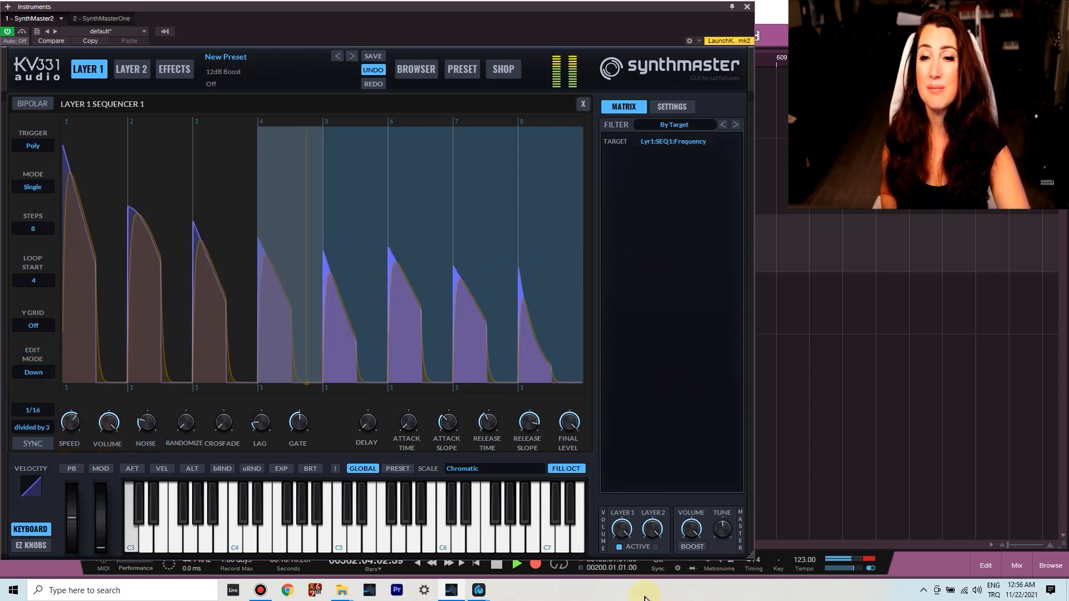
Step: Lower the sequencer's release slope slightly and reduce its lag to 0
click(528, 423)
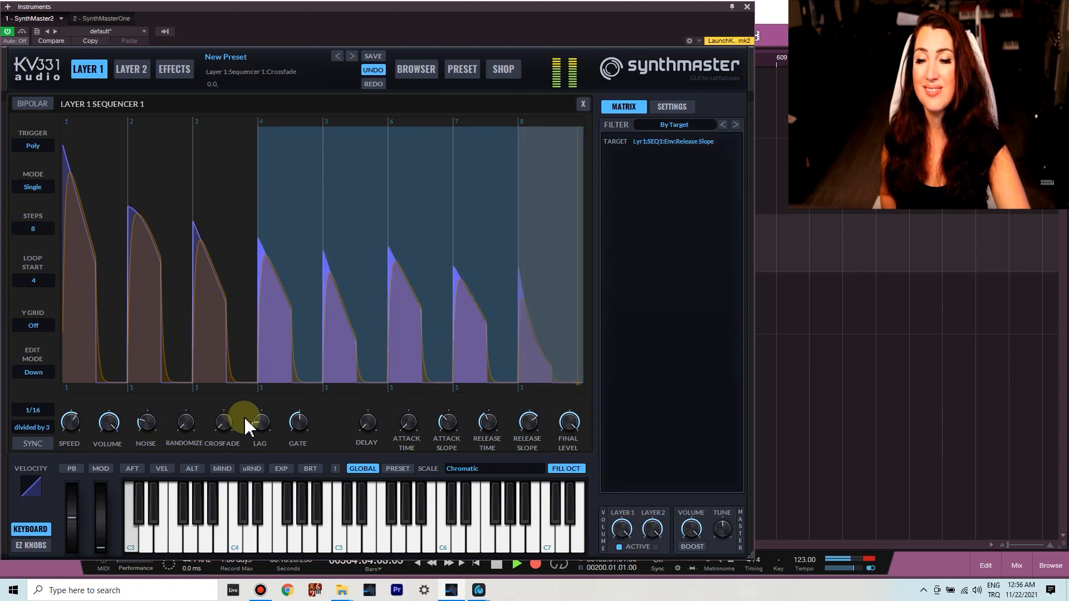
click(260, 424)
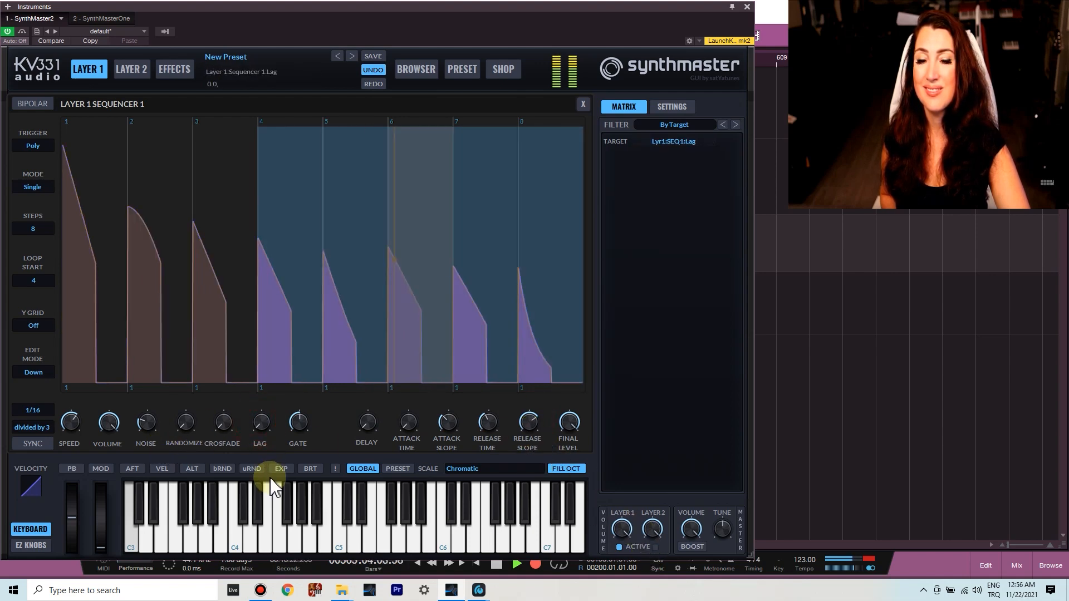
Step: Set the sequencer's edit mode to Freehand and its number of steps to 16
click(42, 373)
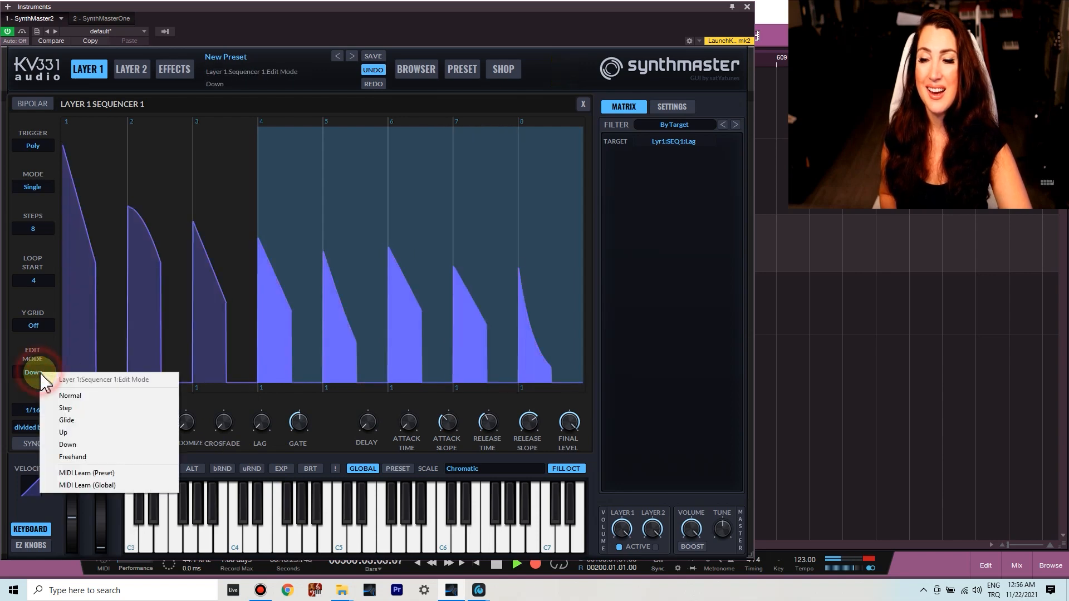
click(100, 457)
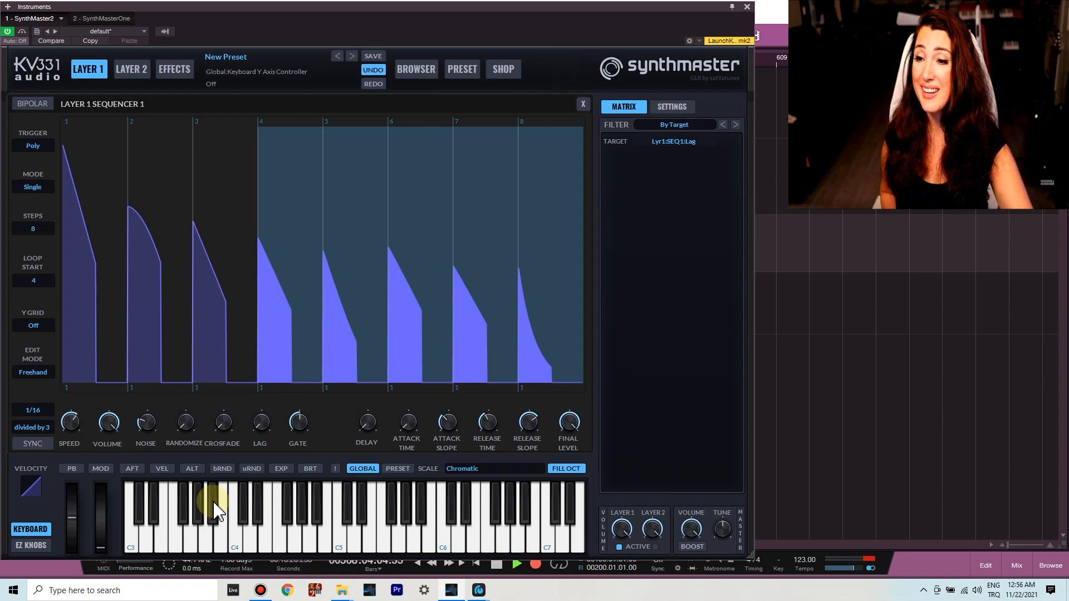
click(43, 234)
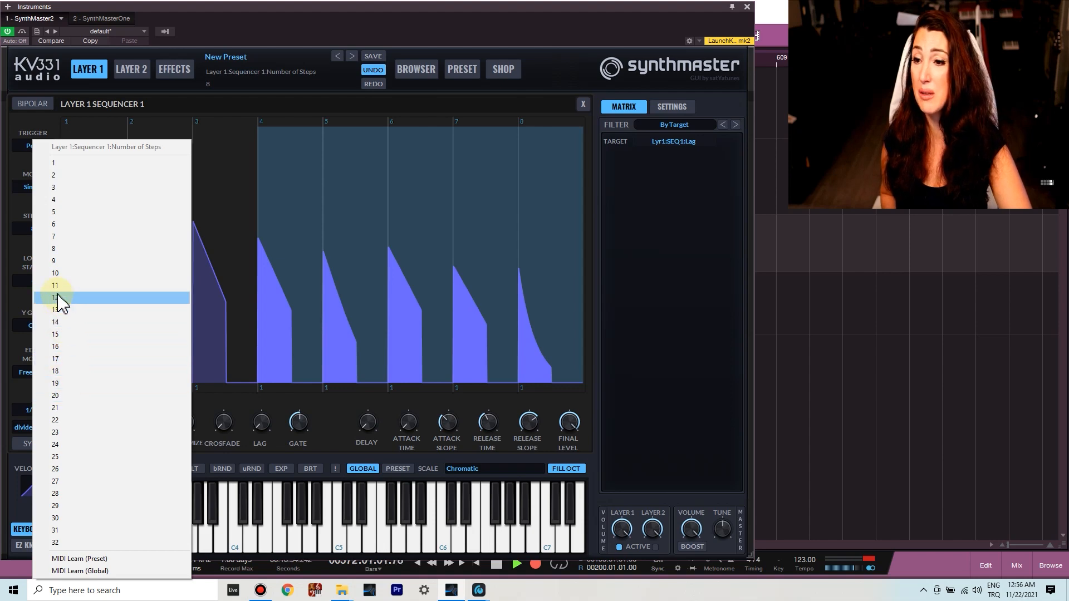
click(61, 346)
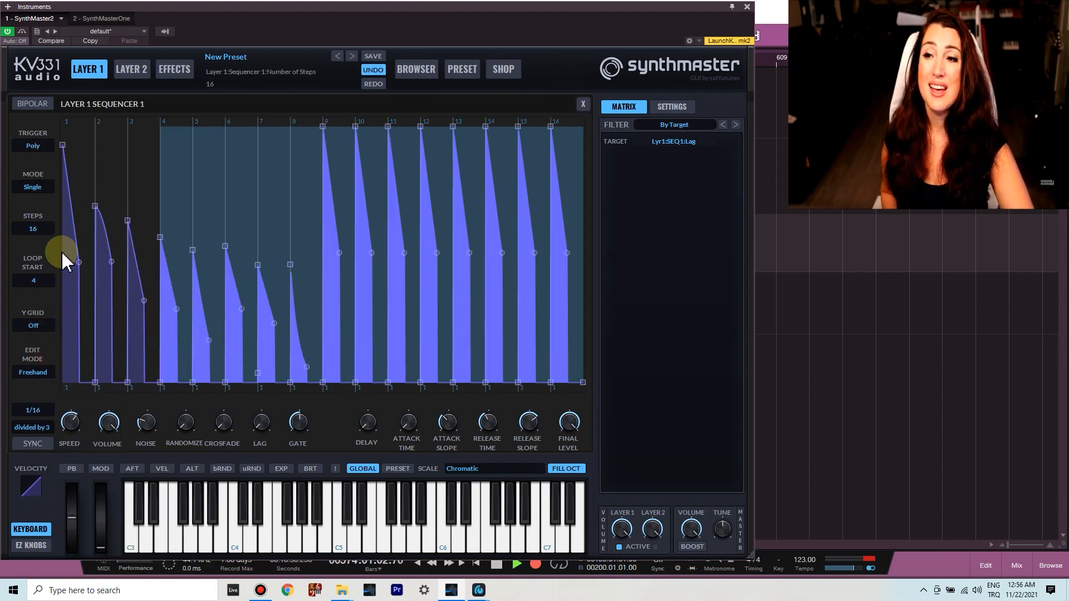
Step: Draw a freehand contour that rises to high middle steps and falls towards step 15, with an extra descent across steps 5 to 7
mouse_move(66, 245)
mouse_down()
mouse_move(211, 189)
mouse_move(369, 198)
mouse_move(441, 311)
mouse_move(501, 351)
mouse_move(521, 348)
mouse_up()
drag(560, 295, 537, 245)
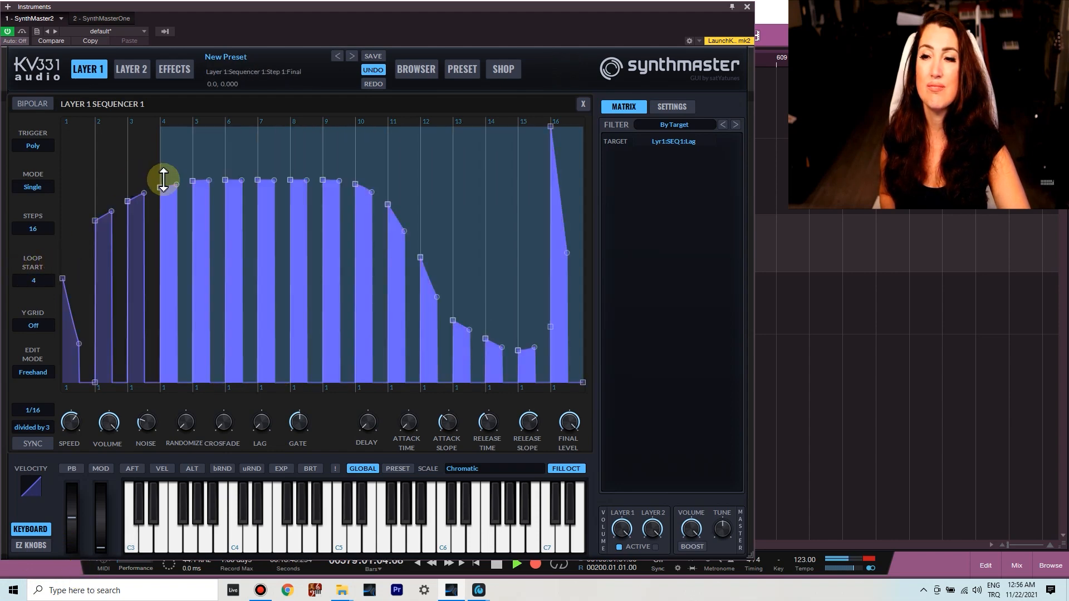
drag(186, 172, 301, 290)
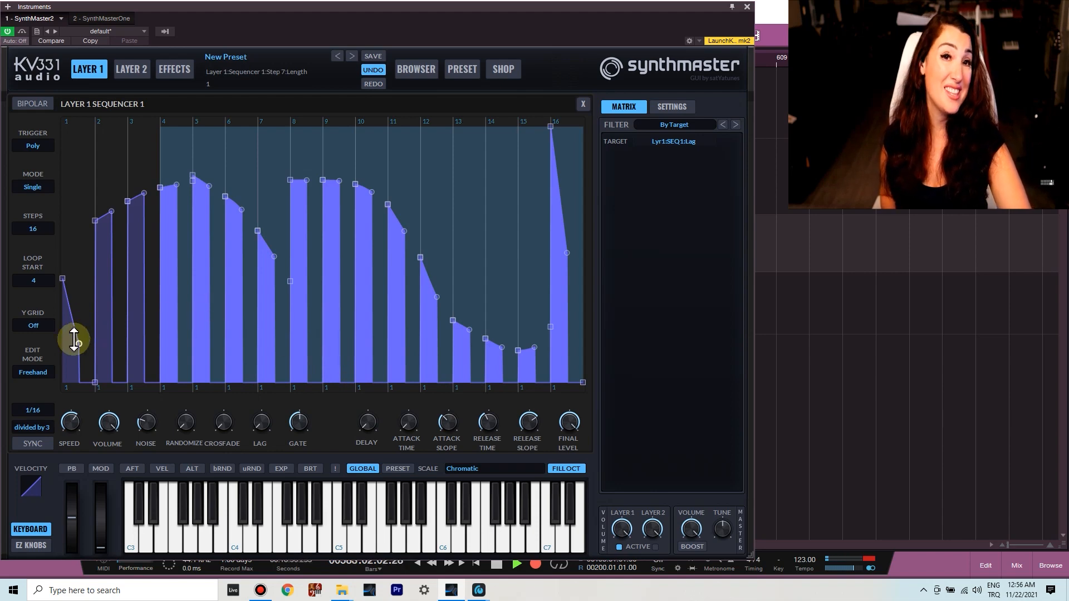
Step: Set the sequencer's beat value to 1/32 with a times 1 multiplier, and turn on tempo sync
right_click(37, 410)
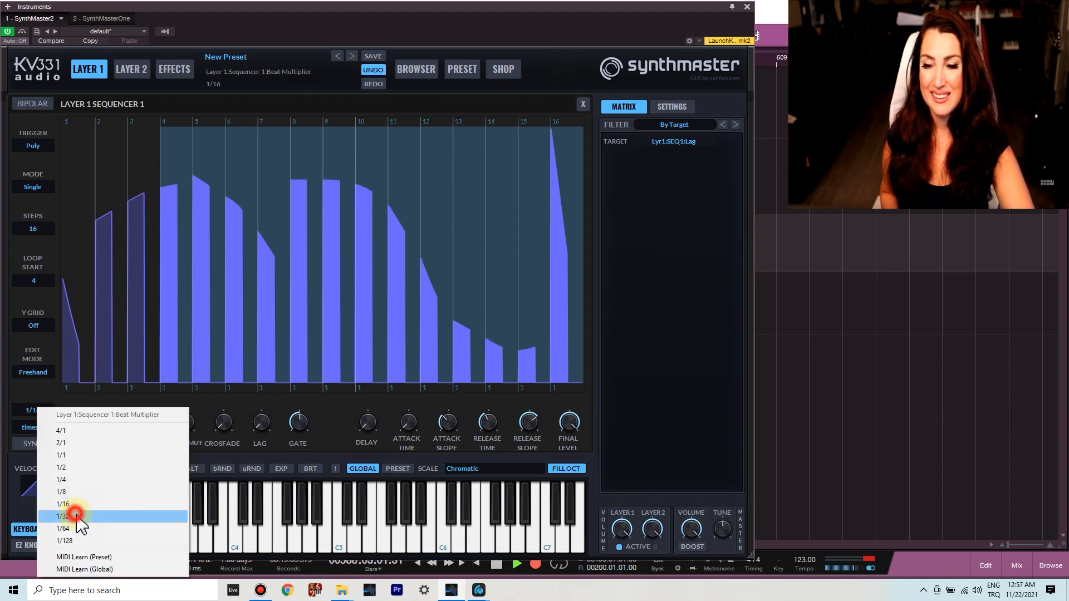
click(76, 516)
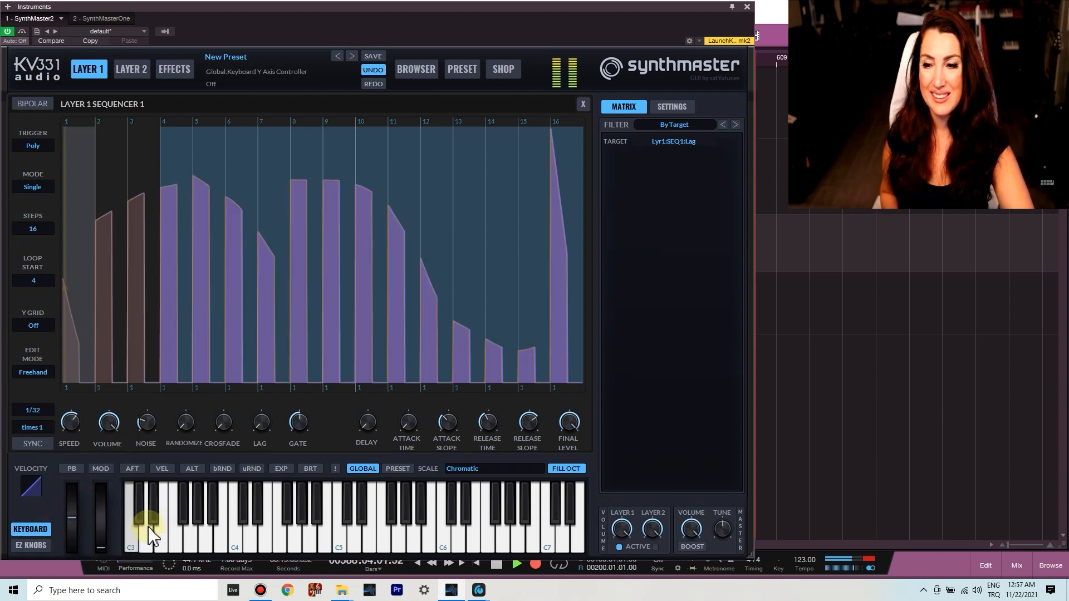
click(32, 444)
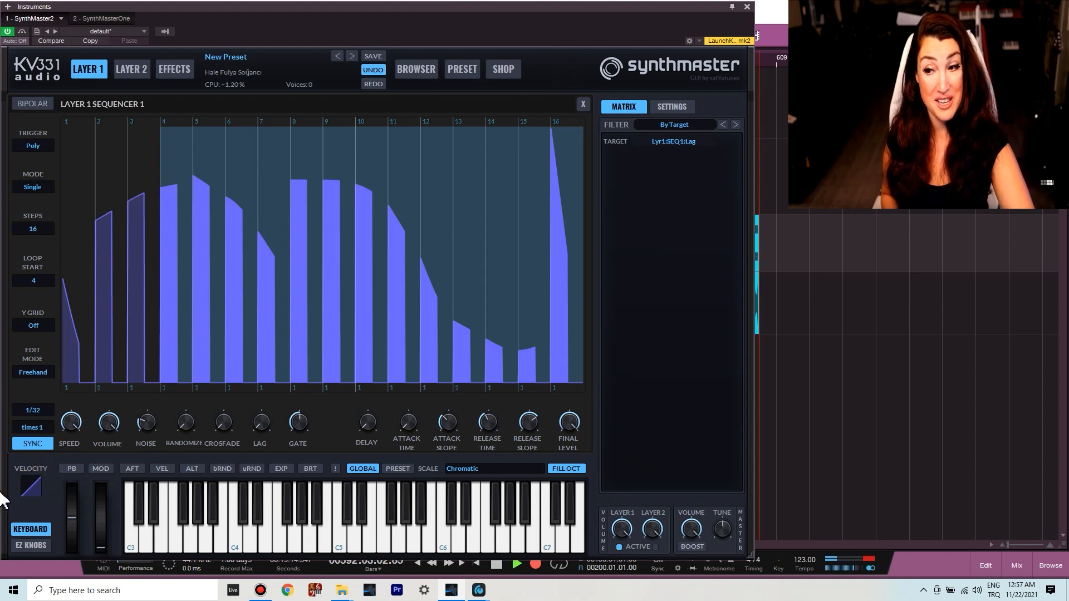
Step: Try a 1/8 beat value for the synced sequencer, and settle on 1/16
click(34, 411)
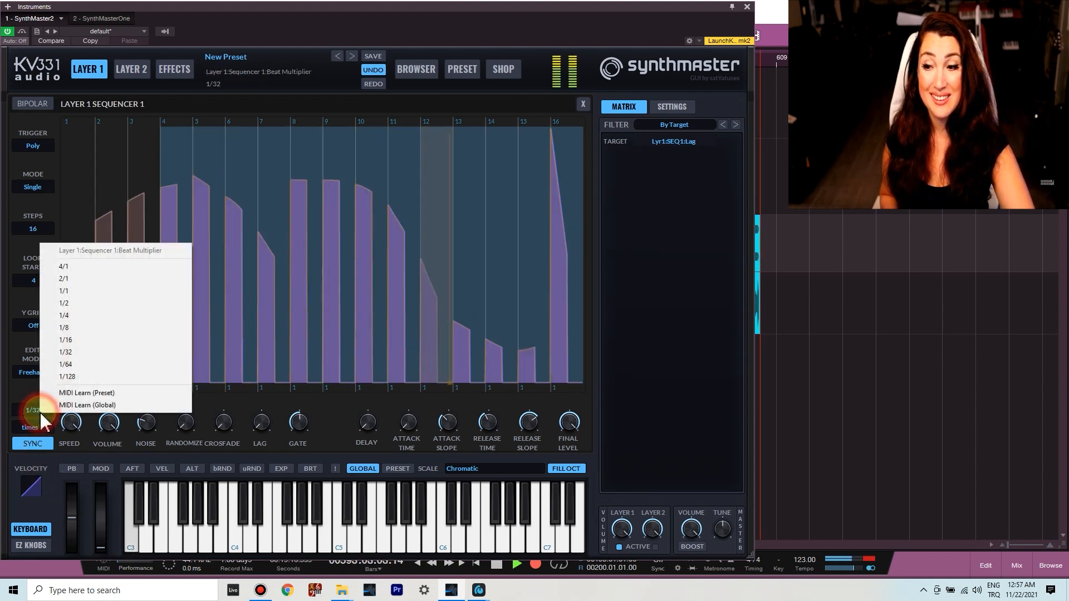
click(65, 328)
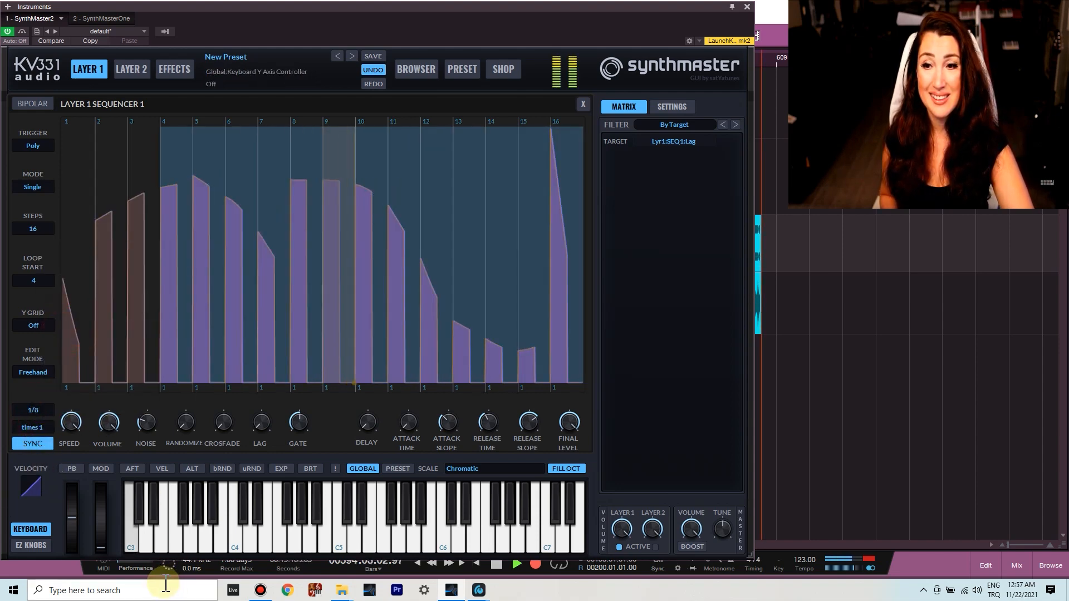
click(35, 411)
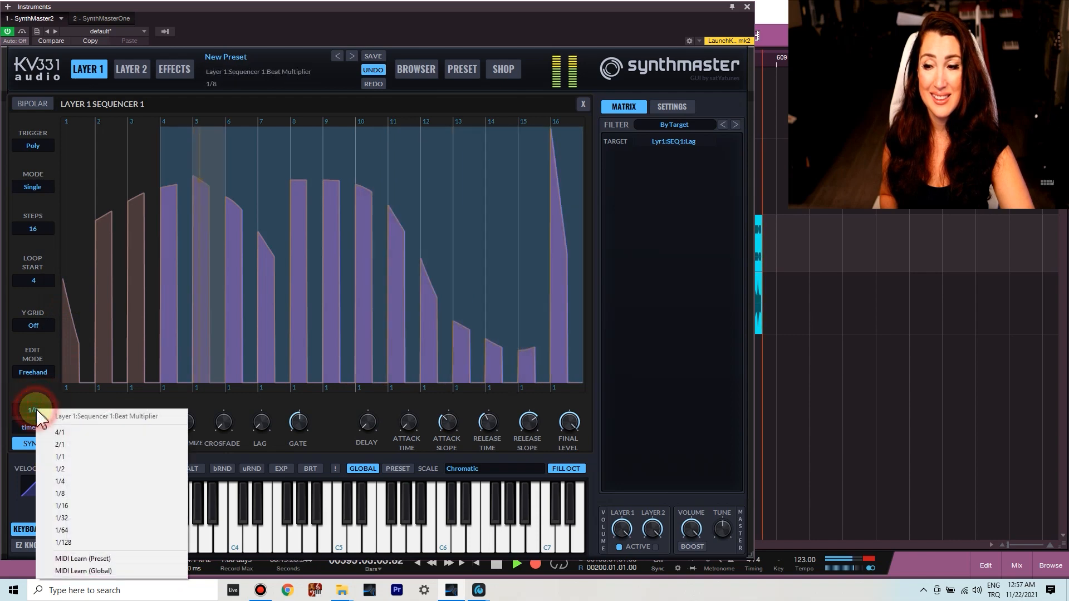
click(72, 505)
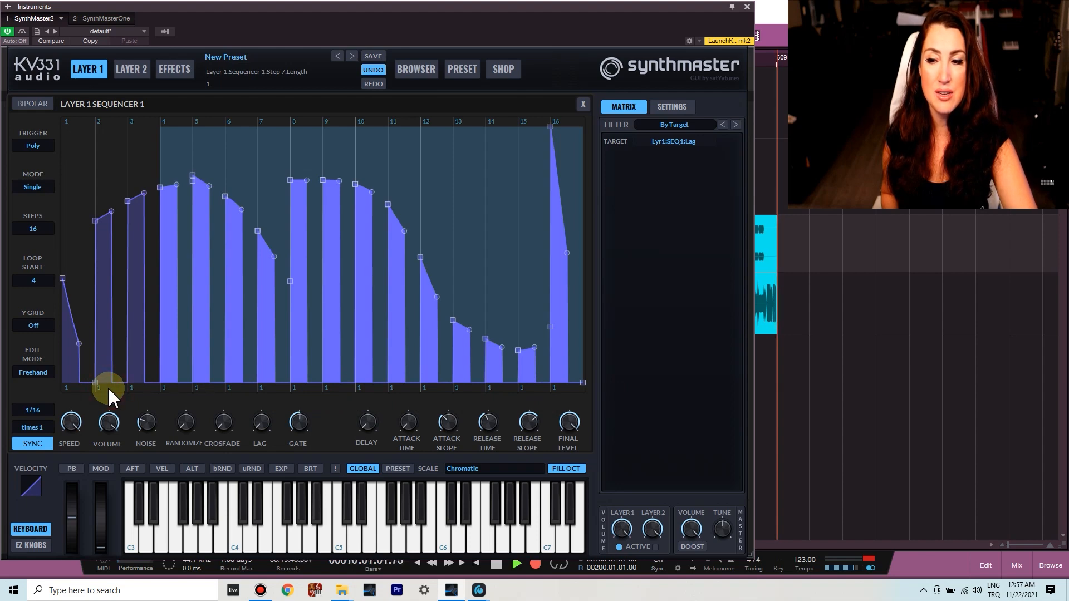
Step: Set the length of step 2 to 1/2, steps 3 and 4 to 1/3, and steps 7 and 10 to 1/4
click(151, 396)
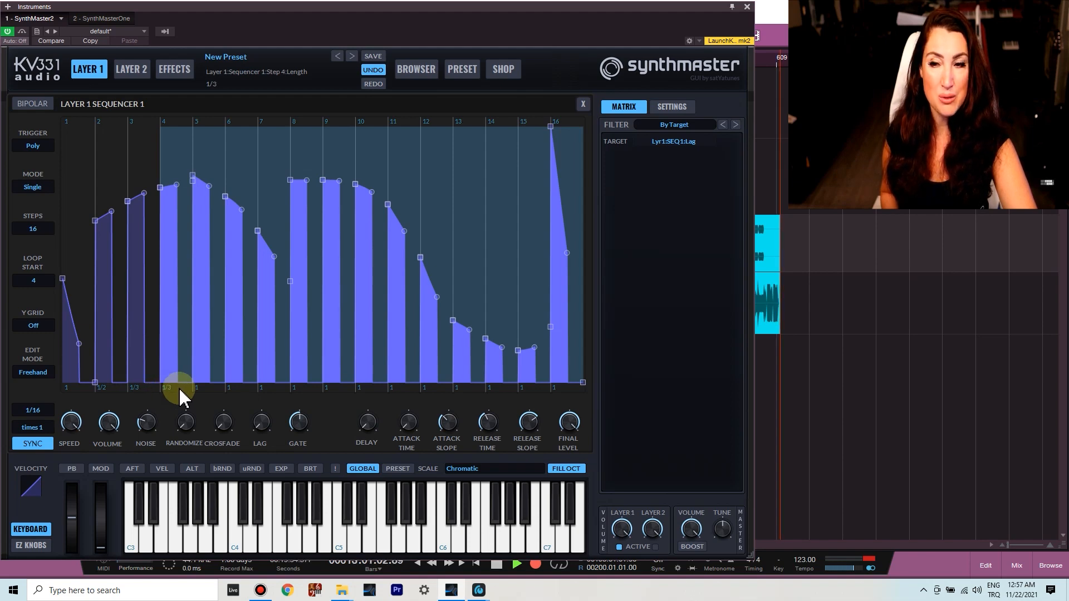
click(267, 387)
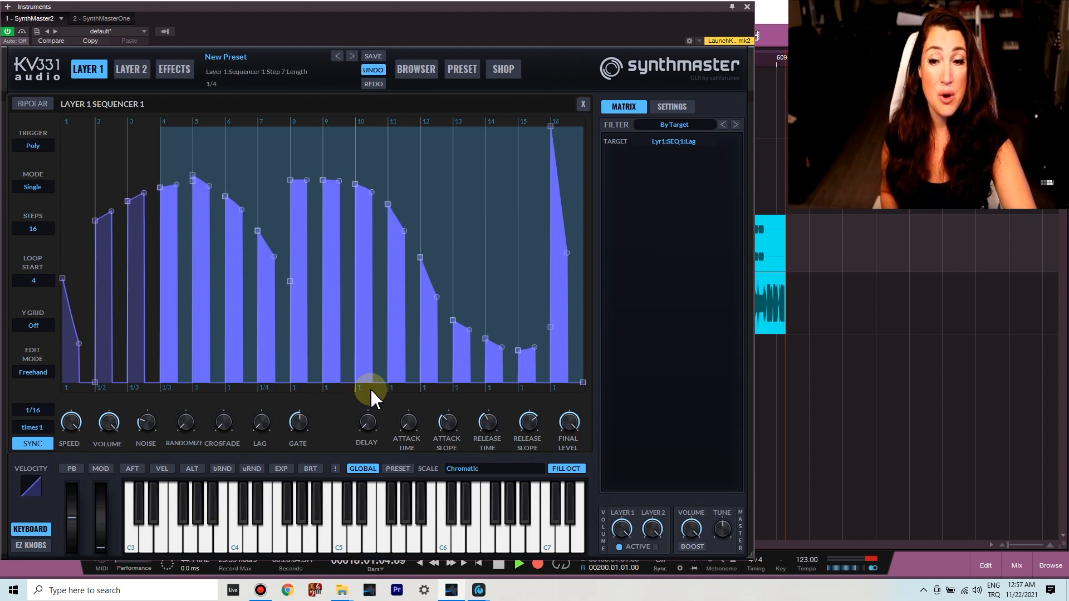
scroll(371, 392, down, 1)
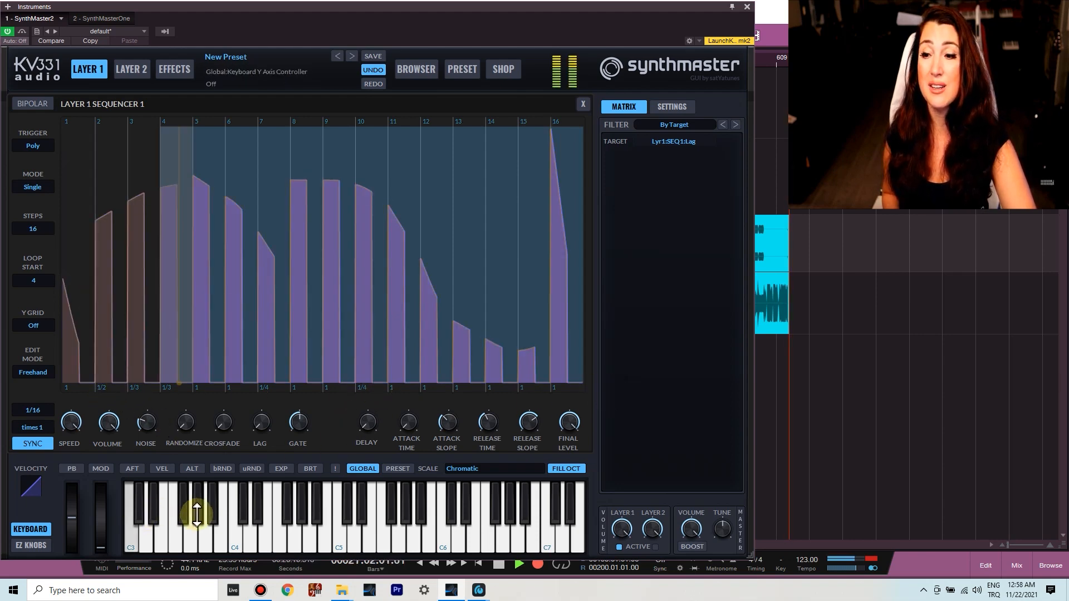
Step: Lower the sequencer's speed close to its minimum, set the lengths of steps 14 and 9 to 1/2, and close the sequencer editor
drag(71, 425, 73, 491)
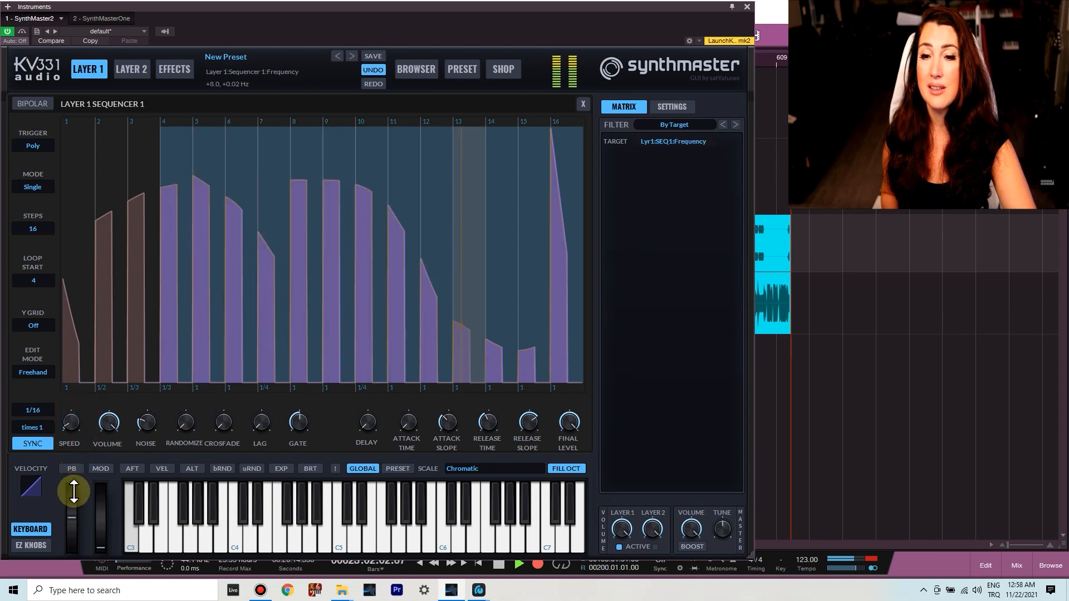
click(495, 393)
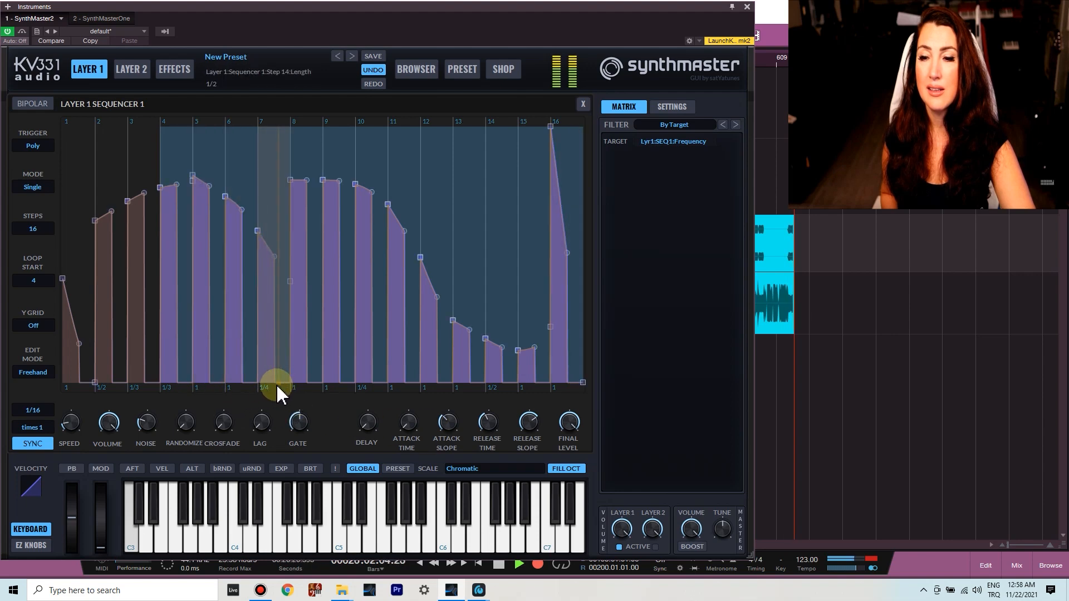
click(327, 393)
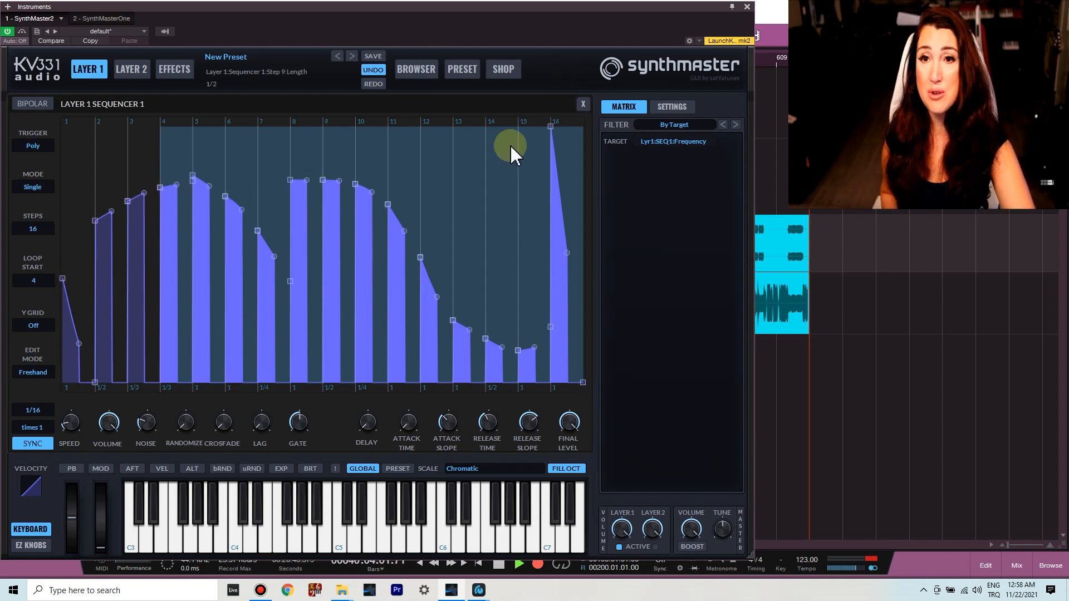
click(583, 105)
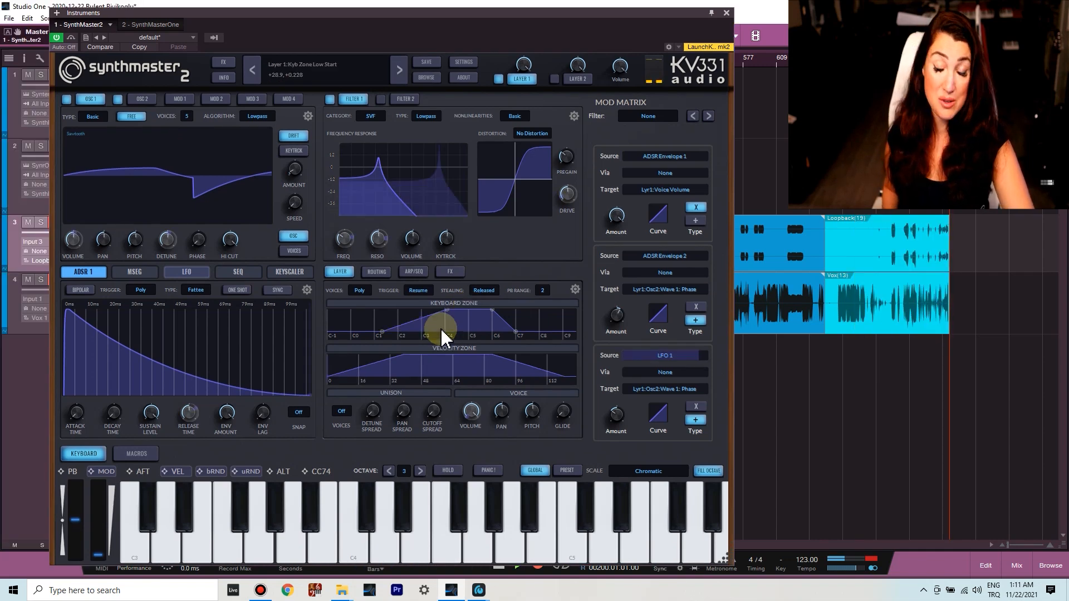
Step: Reshape Layer 1's keyboard zone to full level from about C1 to C2, fading out by about C4
drag(517, 335, 578, 322)
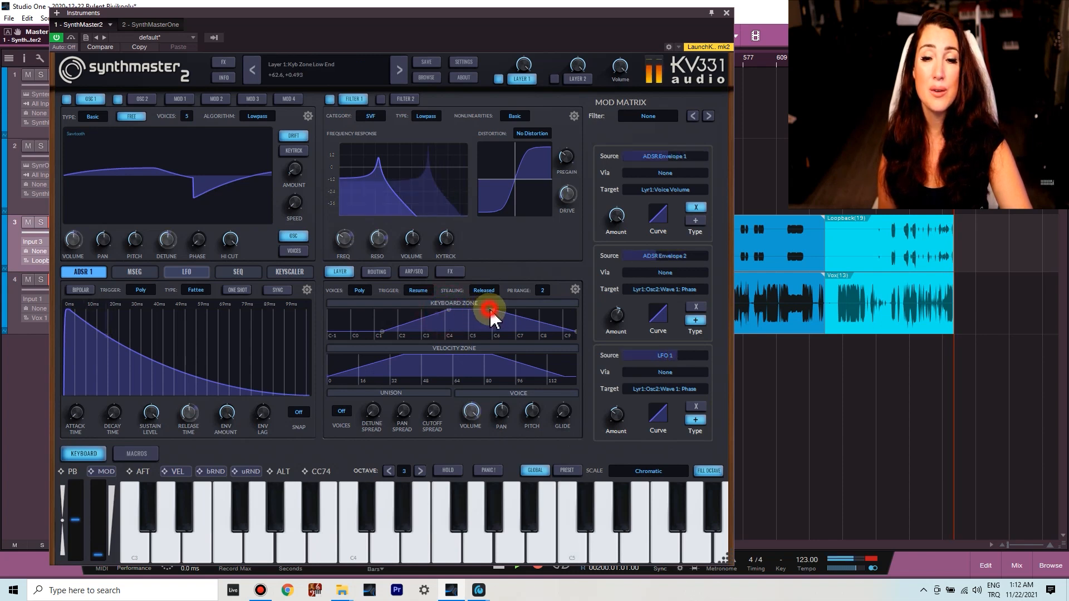
drag(490, 309, 389, 311)
click(575, 332)
click(452, 322)
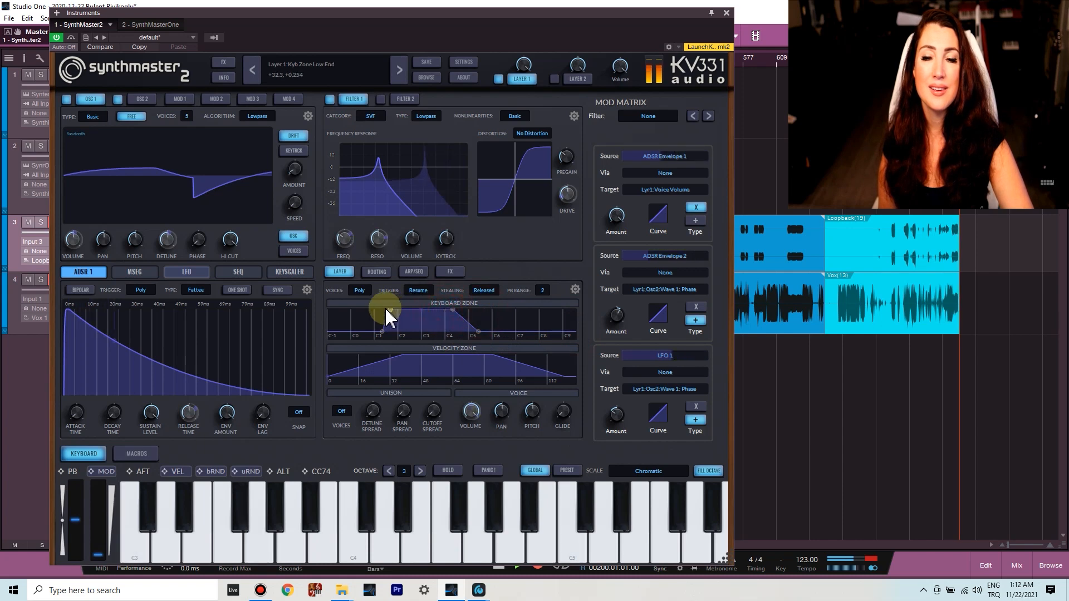
click(479, 331)
drag(480, 334, 412, 320)
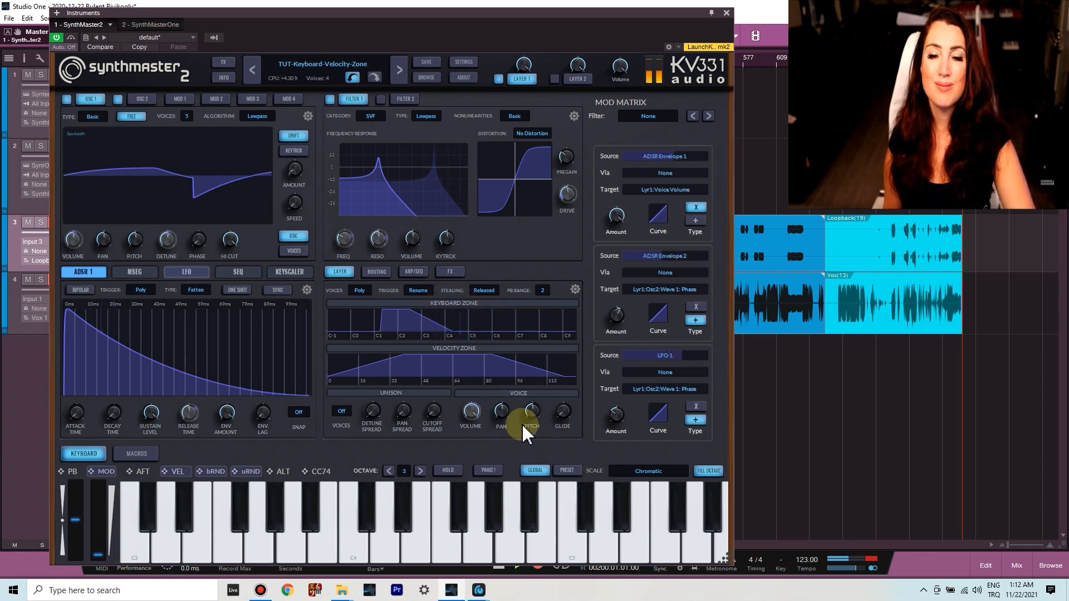
Step: Reshape Layer 1's velocity zone to fade in from 0 to about 96 and hold full level up to about 122
mouse_move(403, 361)
mouse_down()
mouse_move(327, 381)
mouse_move(418, 375)
mouse_up()
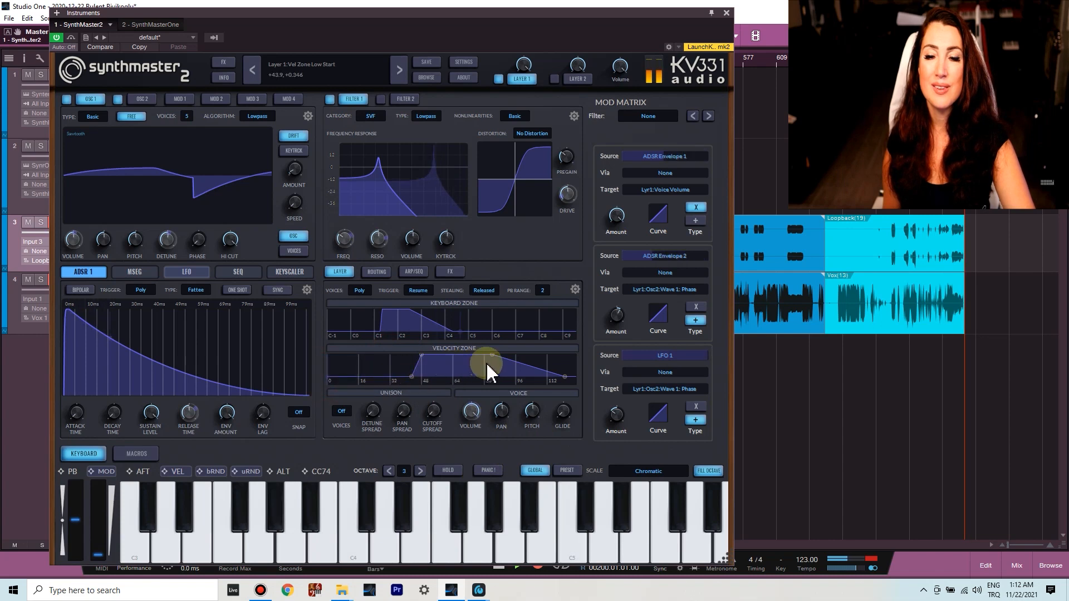
drag(493, 355, 569, 365)
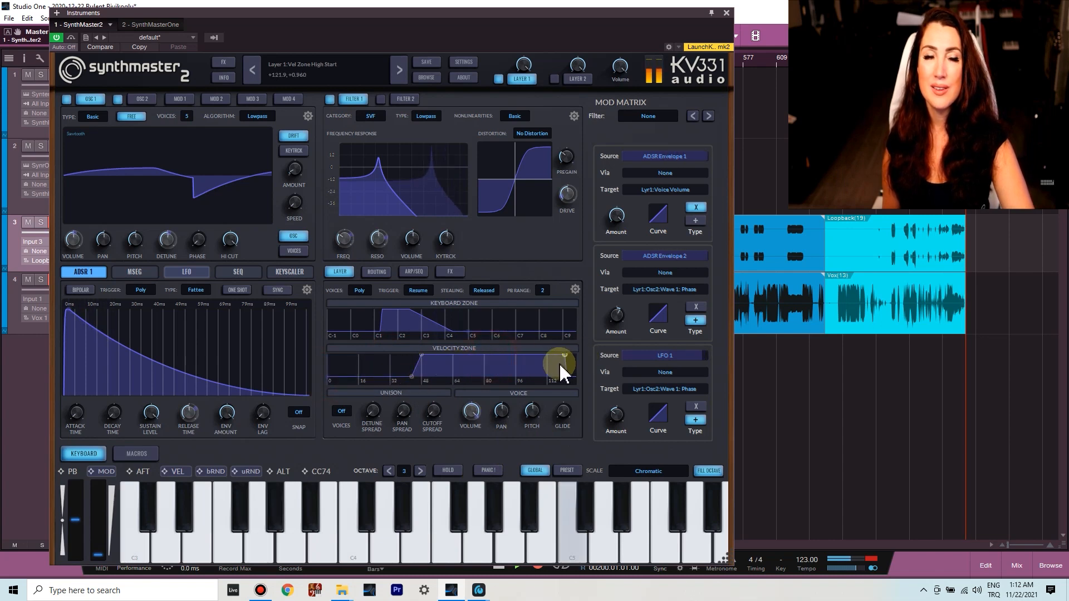
drag(411, 377, 408, 377)
drag(319, 384, 282, 374)
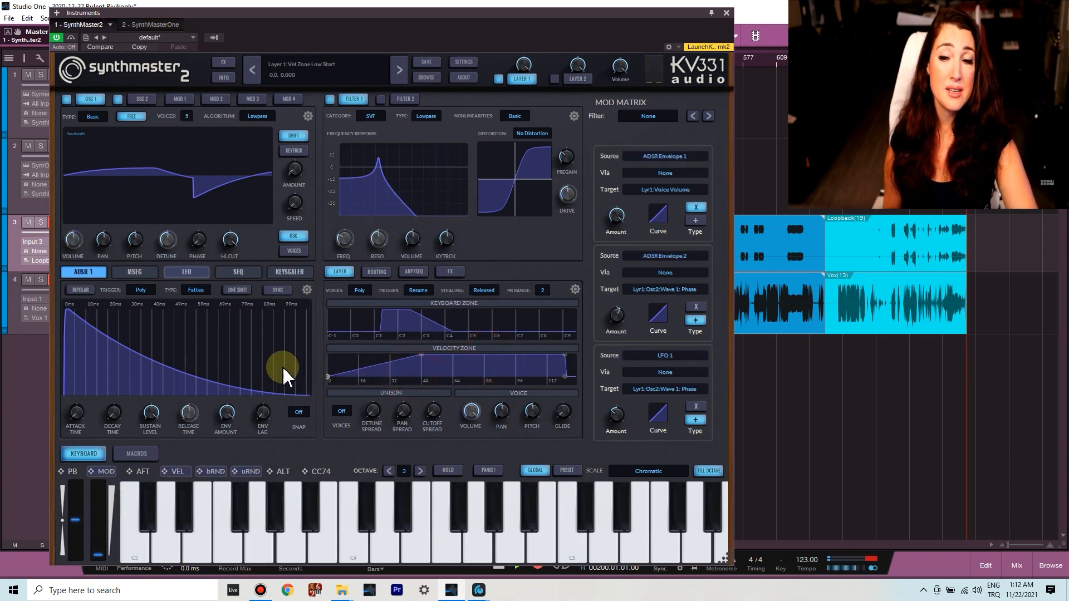
drag(424, 368, 515, 378)
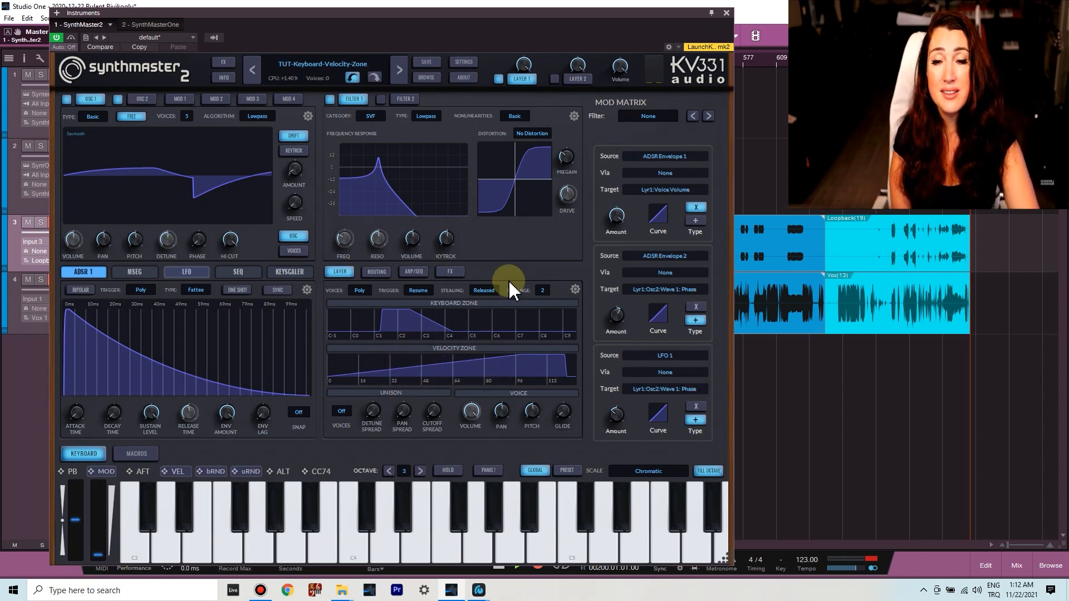
Step: Reshape Layer 1's keyboard zone to fade in between about C1 and C2 and fade out by about C9
drag(449, 333, 458, 331)
drag(594, 334, 661, 305)
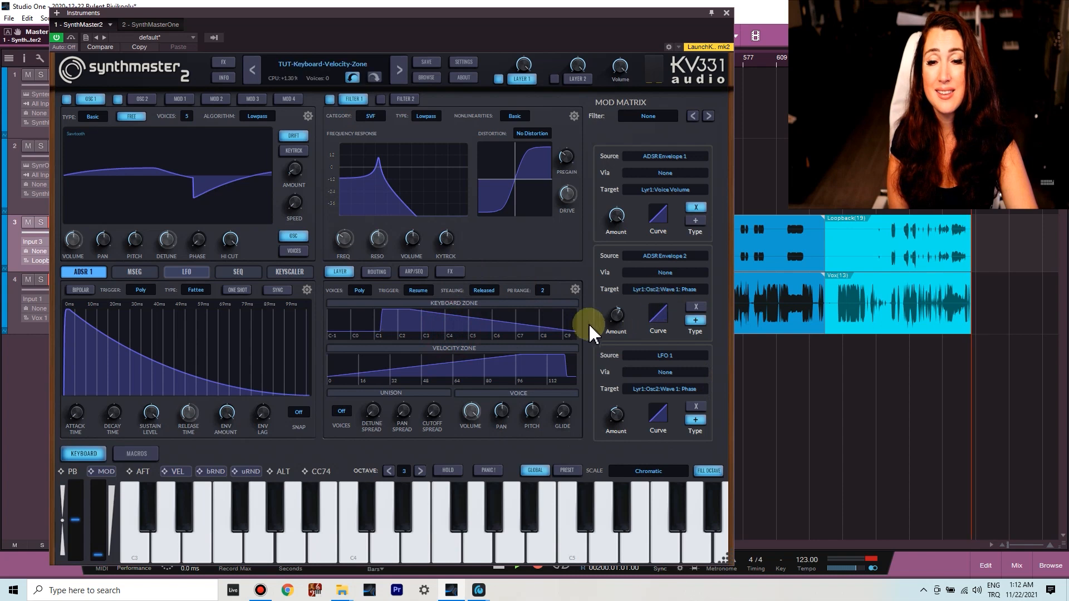
drag(377, 310, 429, 325)
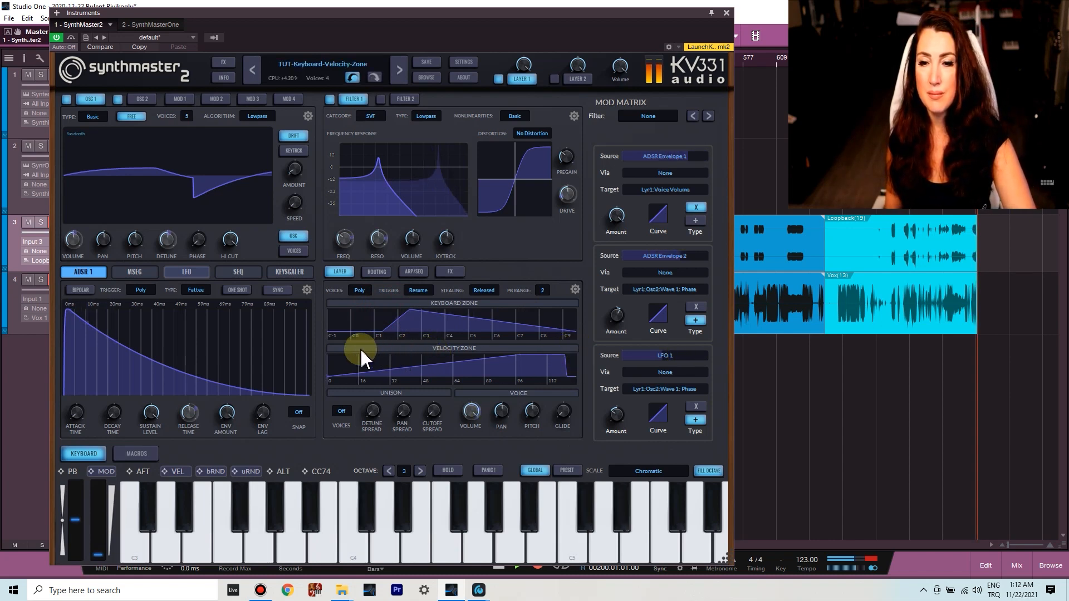
click(409, 310)
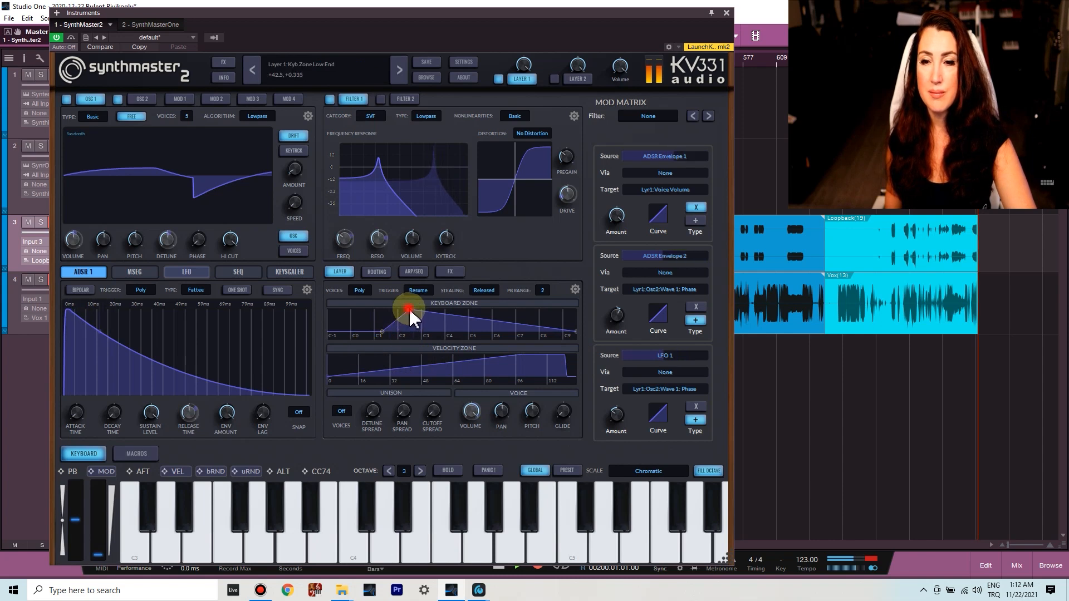
click(489, 319)
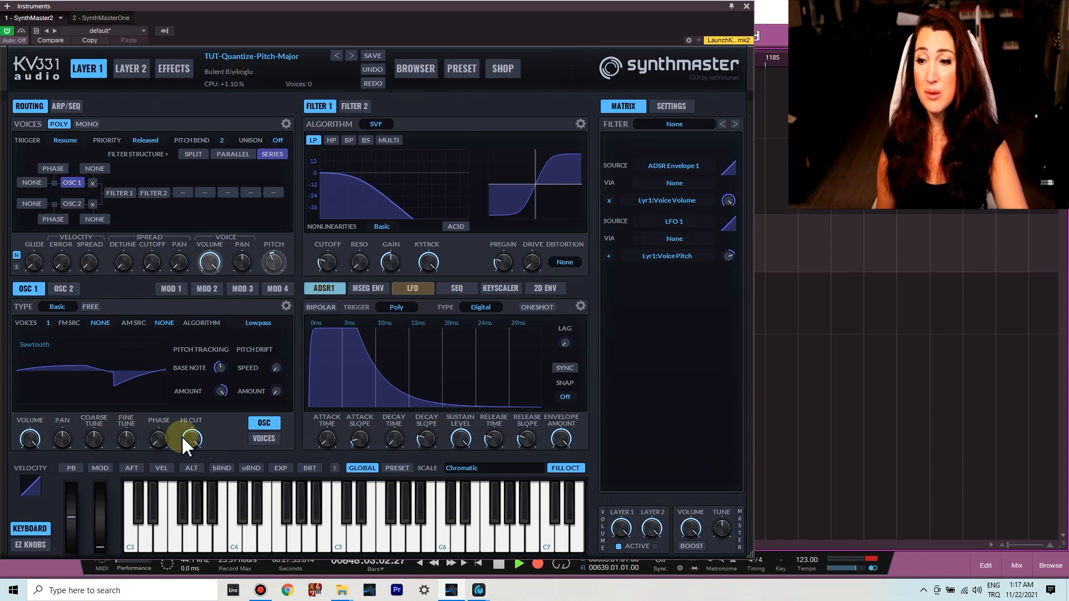
Step: Quantize Oscillator 1's coarse tune to the Major Chord and adjust LFO 1's speed
click(415, 287)
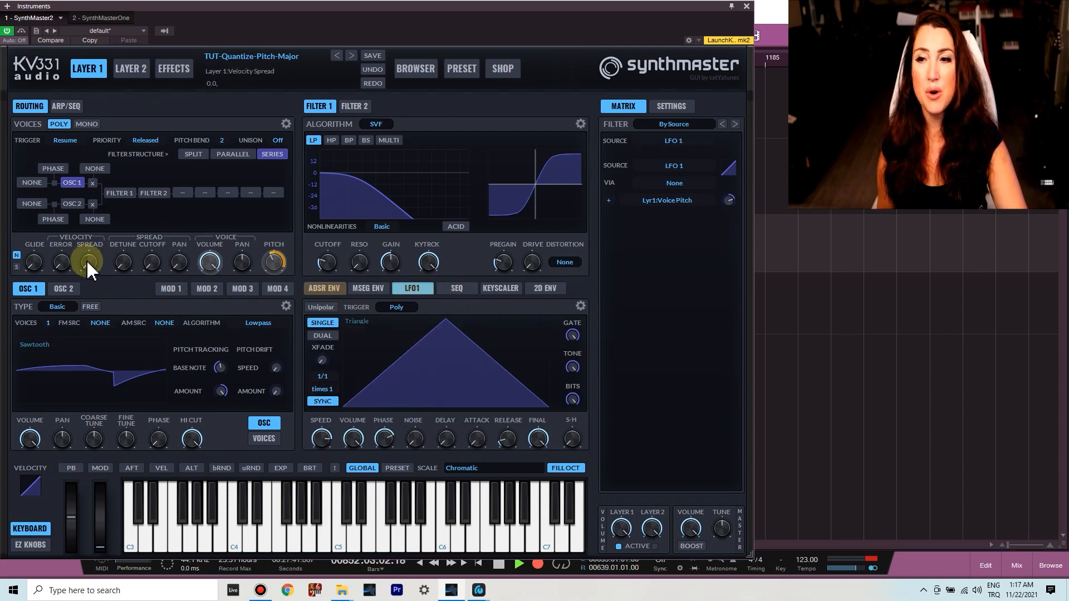
right_click(95, 439)
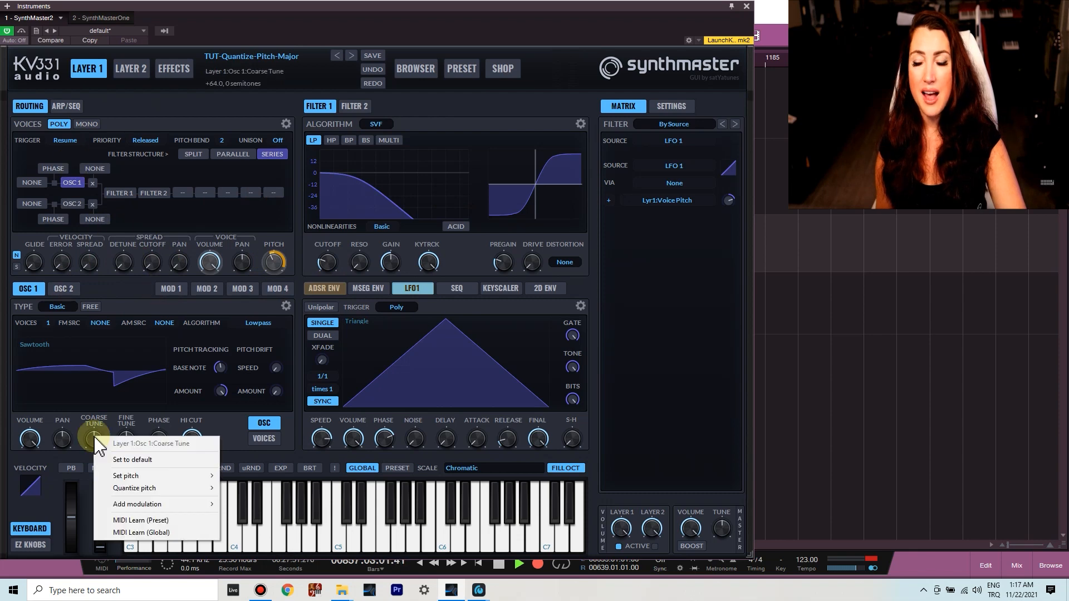
click(147, 489)
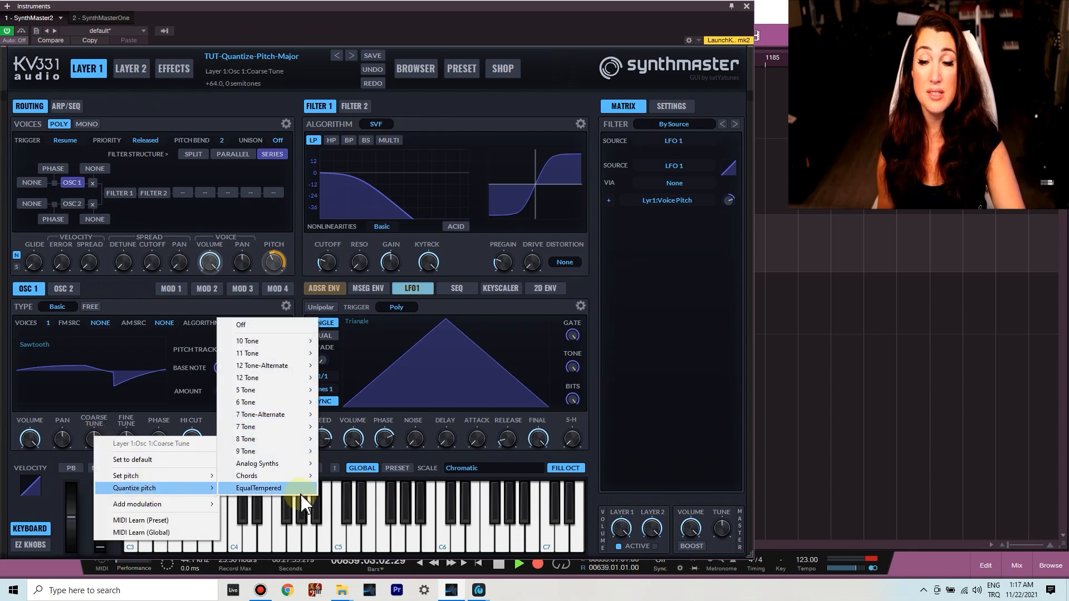
mouse_move(286, 479)
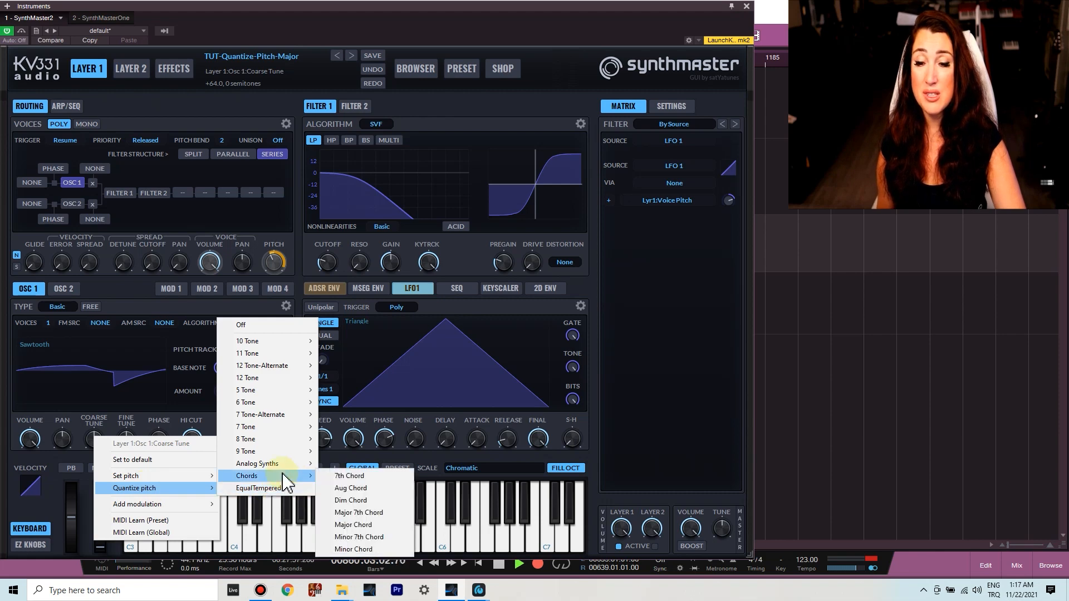
click(356, 524)
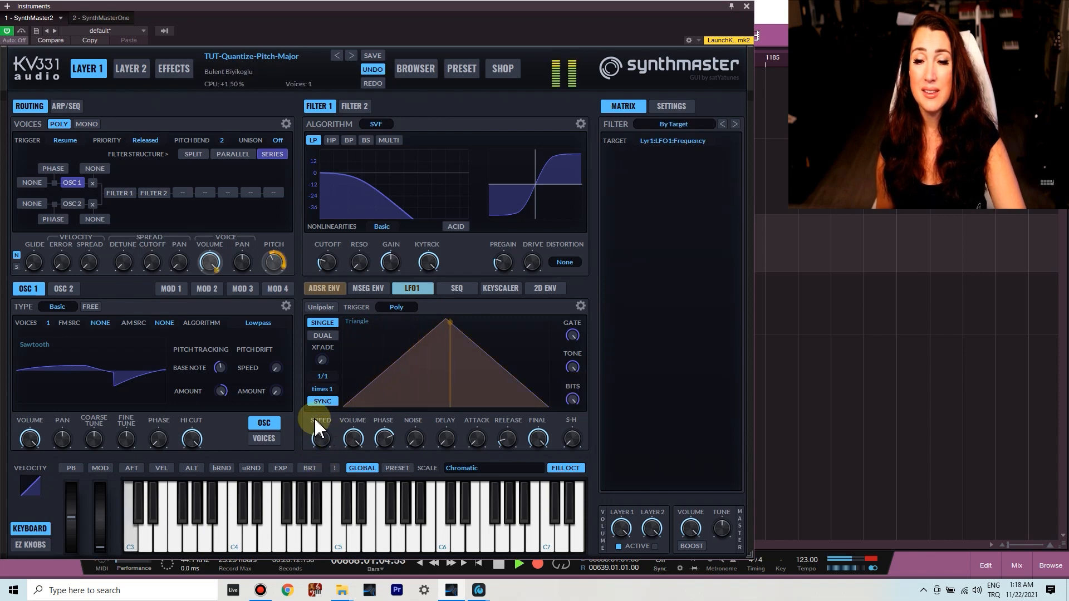
drag(321, 440, 321, 428)
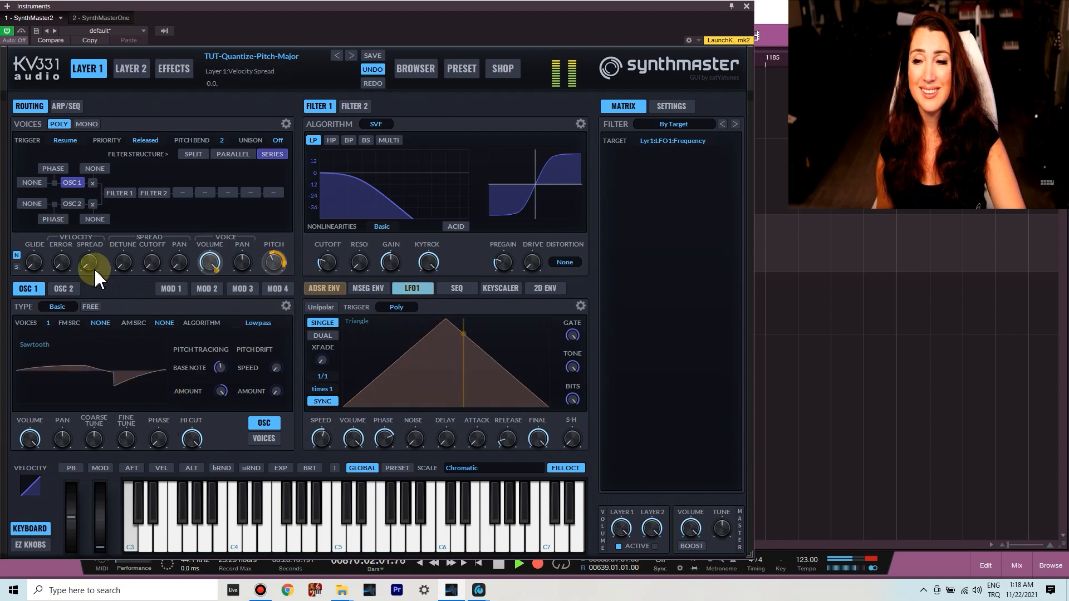
right_click(274, 261)
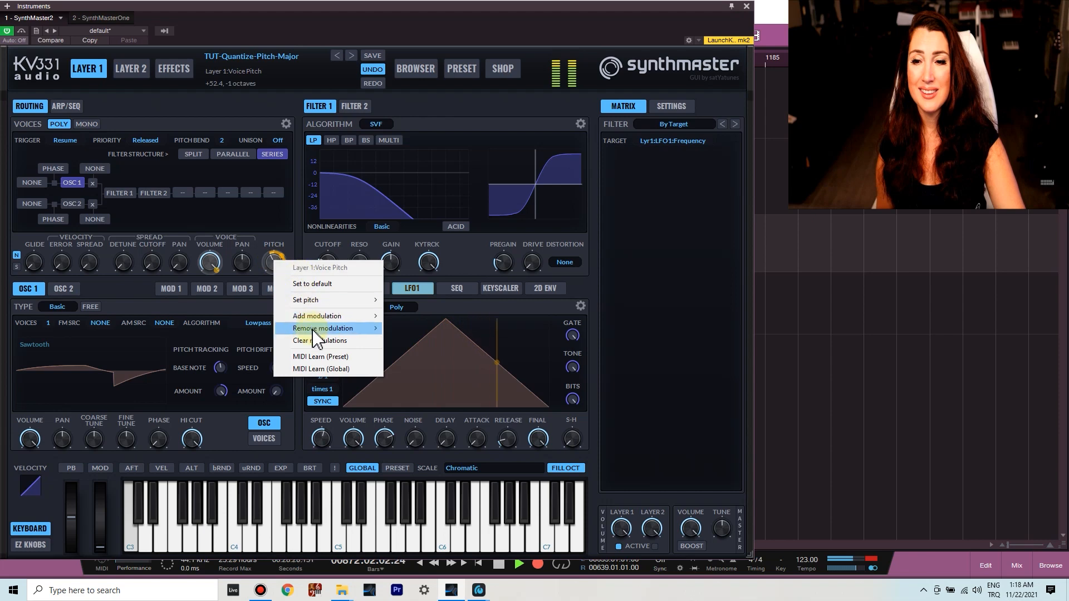
mouse_move(318, 322)
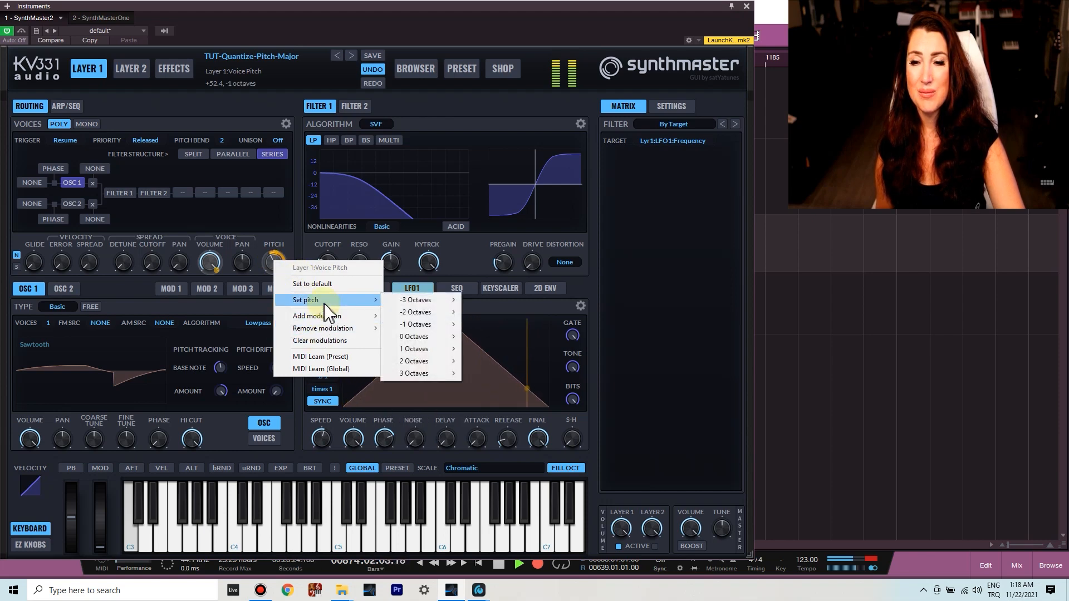
click(225, 436)
Step: Turn off pitch quantization for Oscillator 1's coarse tune
right_click(95, 439)
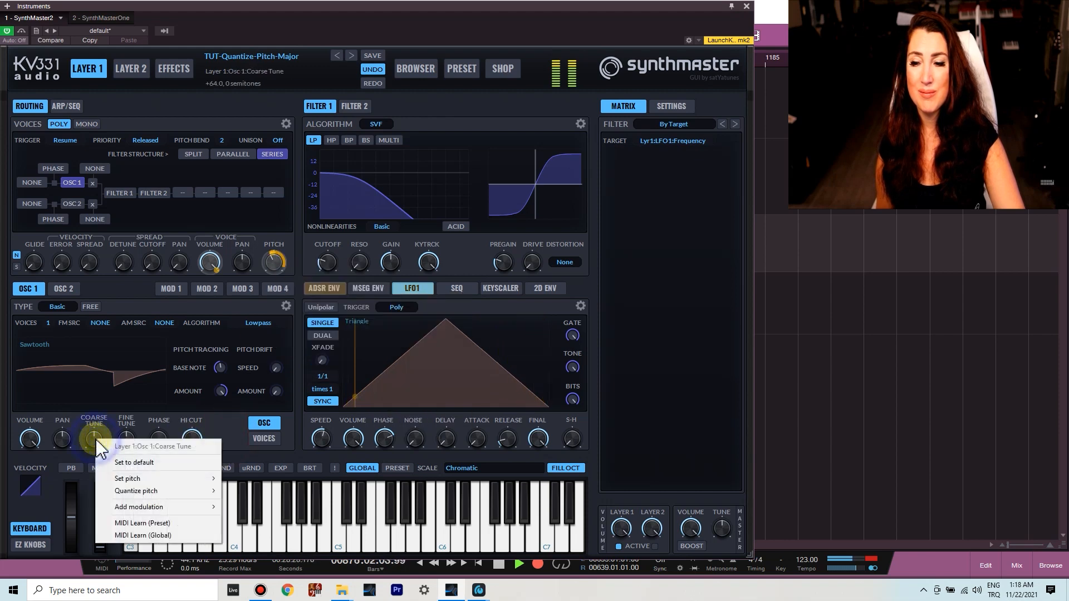
mouse_move(144, 497)
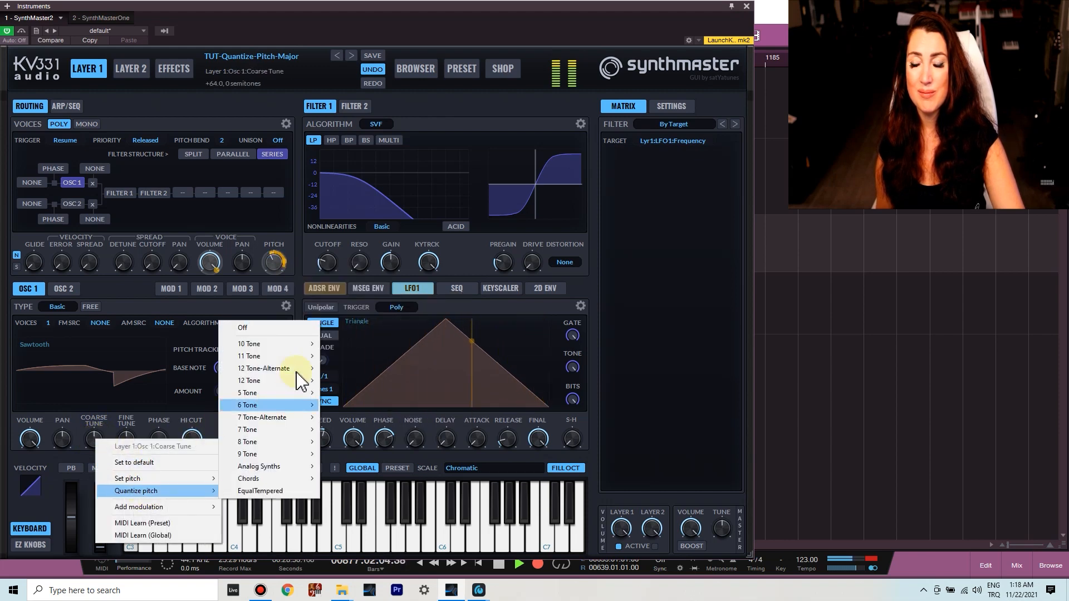
click(281, 329)
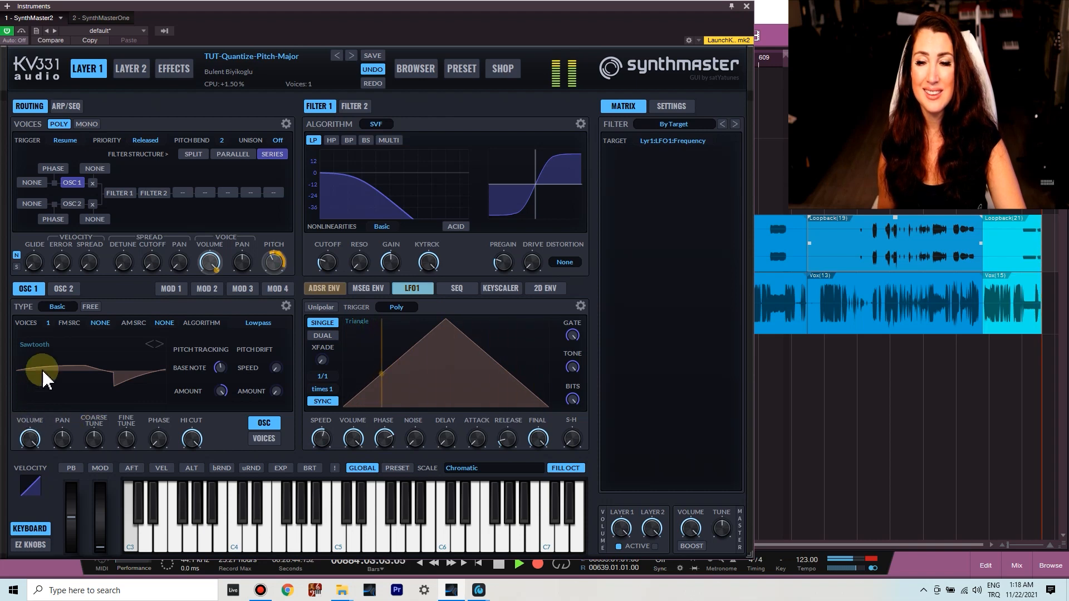
Step: Quantize Oscillator 1's coarse tune to the 7 Tone-Alternate scale Maqam Huzzam Hijaz
right_click(95, 433)
click(196, 494)
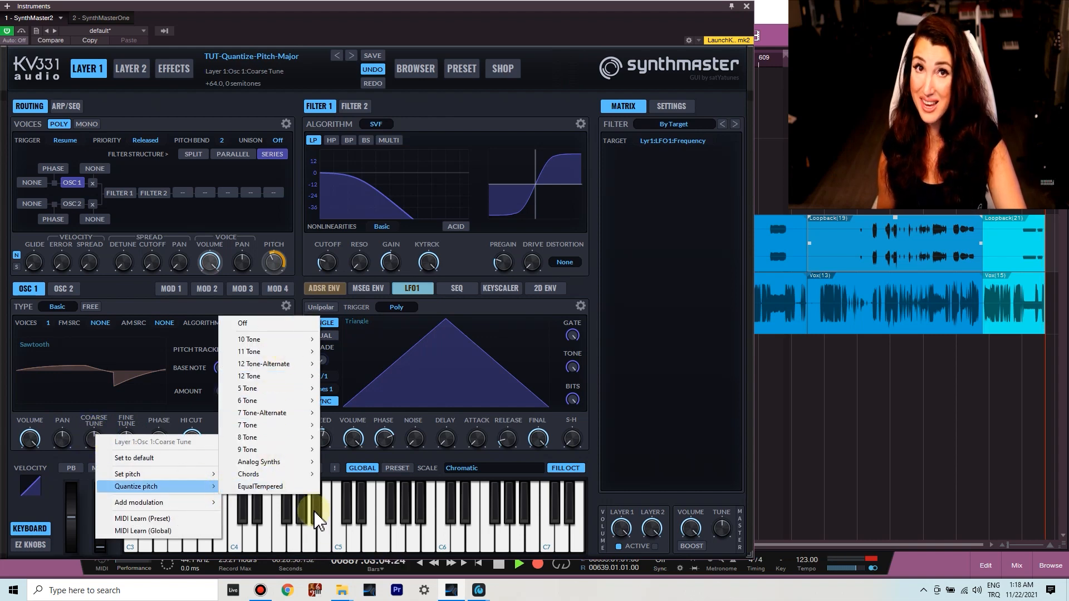
mouse_move(294, 413)
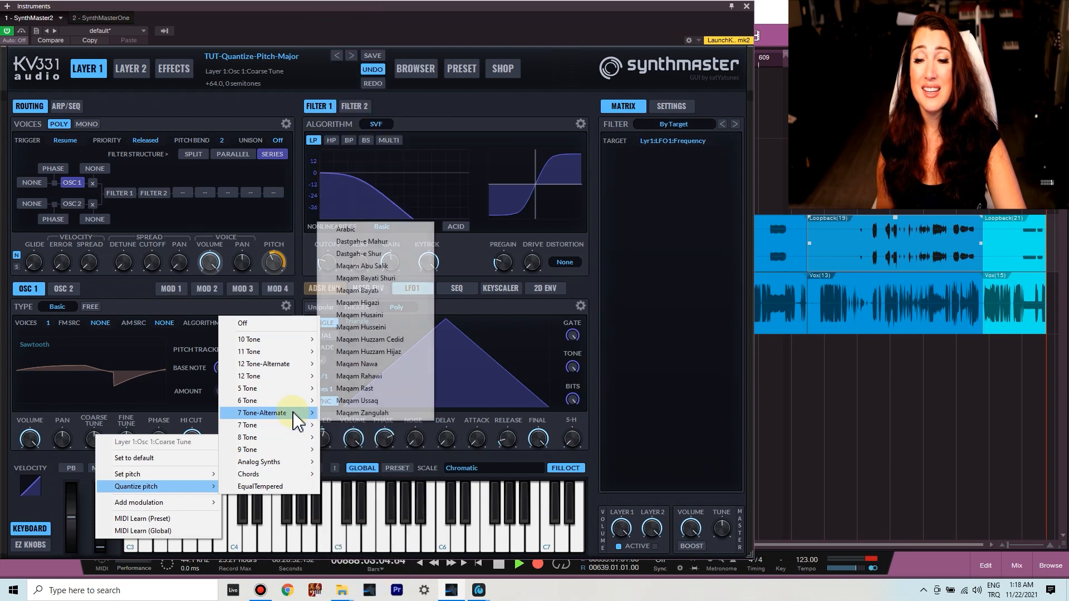
click(397, 352)
mouse_move(358, 592)
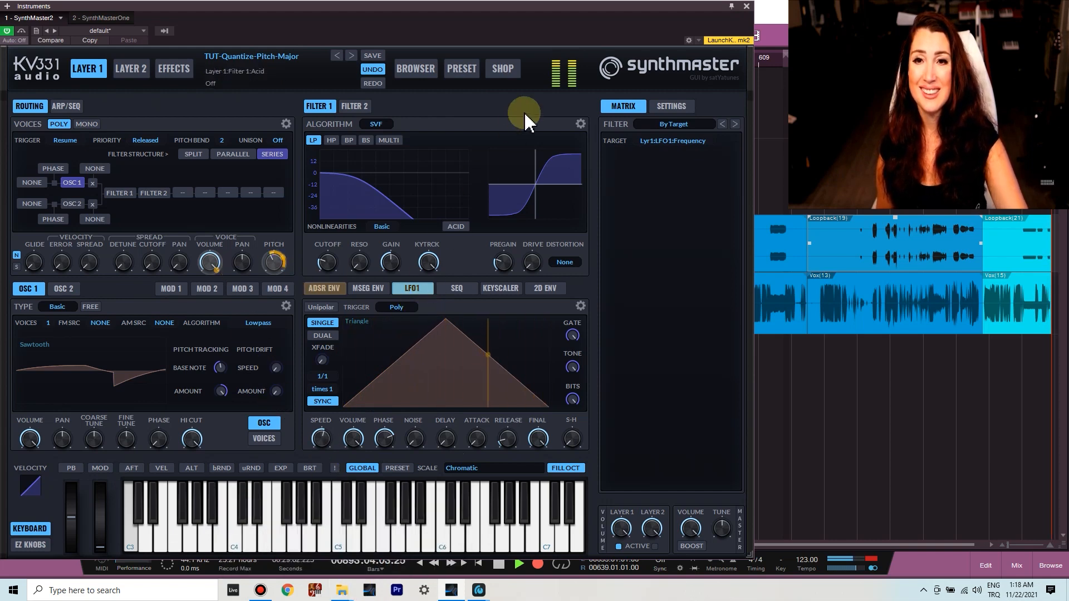
Step: Set the global scale root note to E3 and quantize Oscillator 1's coarse tune to the 7 Tone scale Blues Heptatonic
click(673, 107)
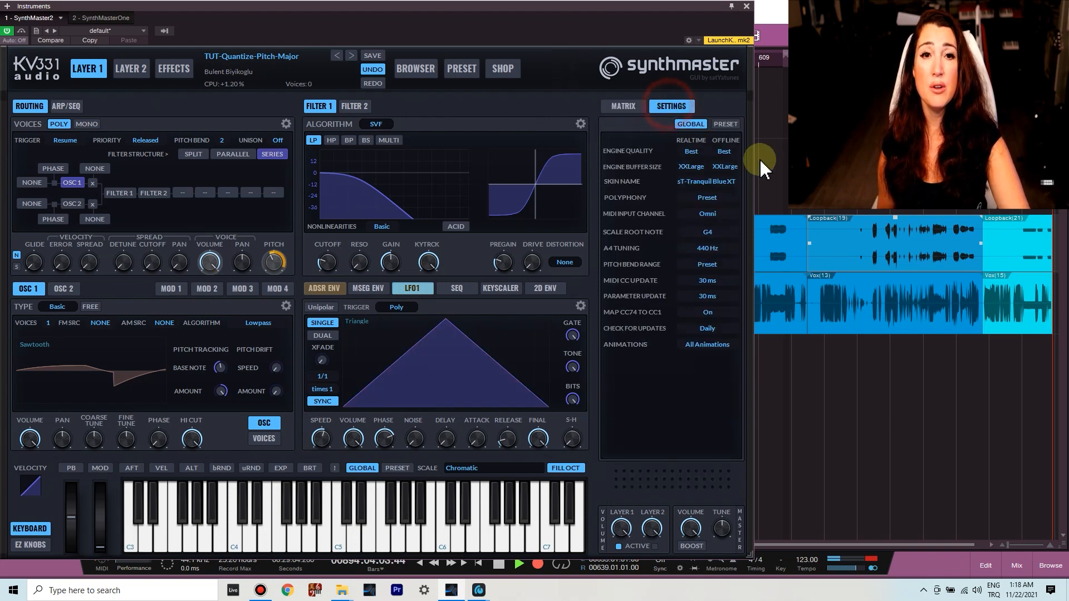
click(708, 237)
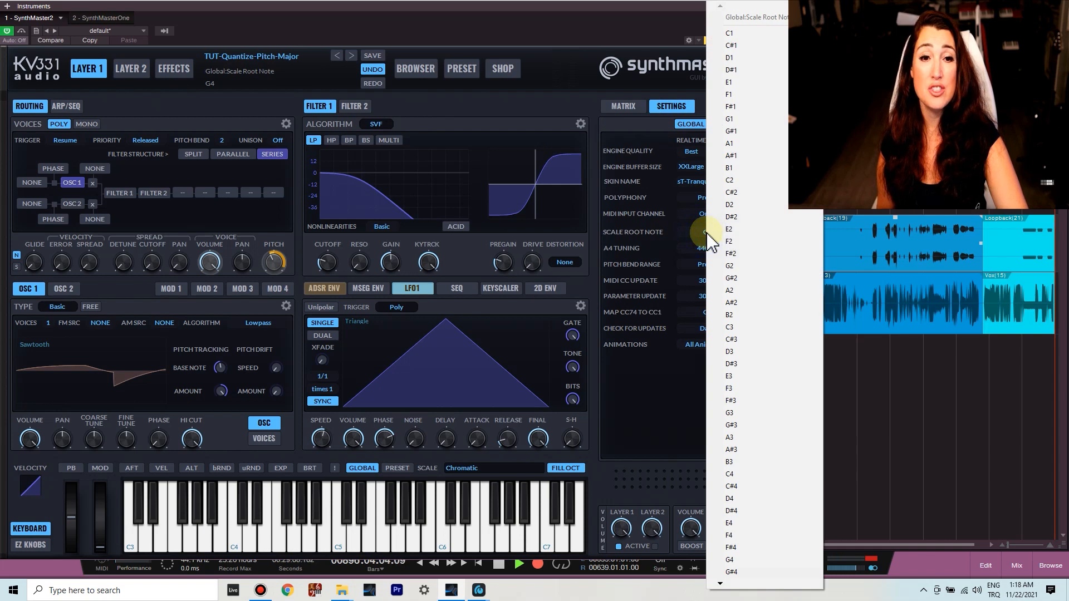
click(740, 375)
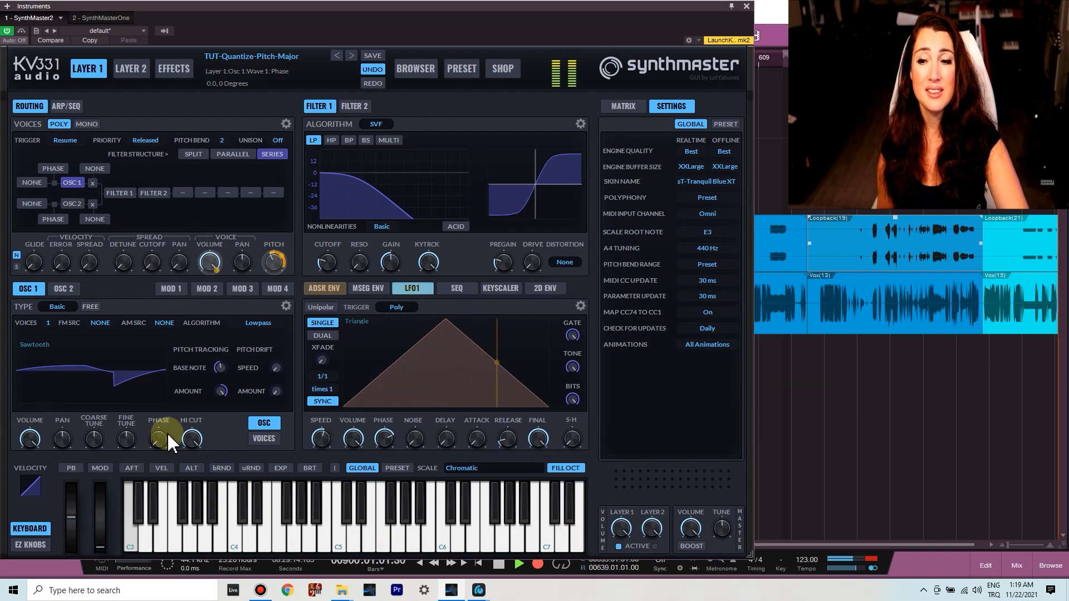
right_click(94, 440)
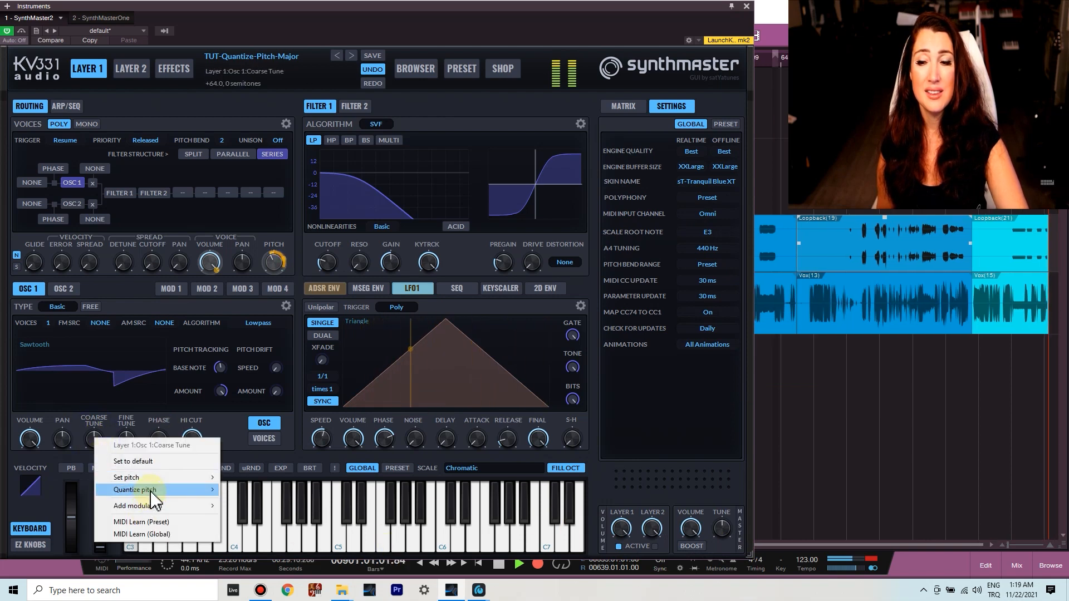
mouse_move(145, 490)
mouse_move(273, 434)
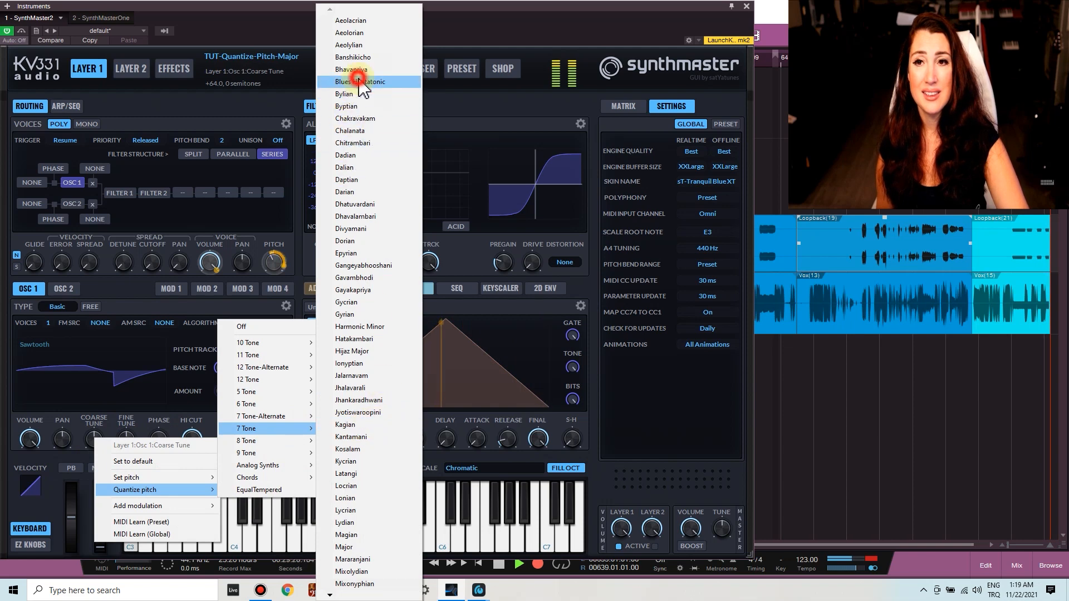
click(362, 82)
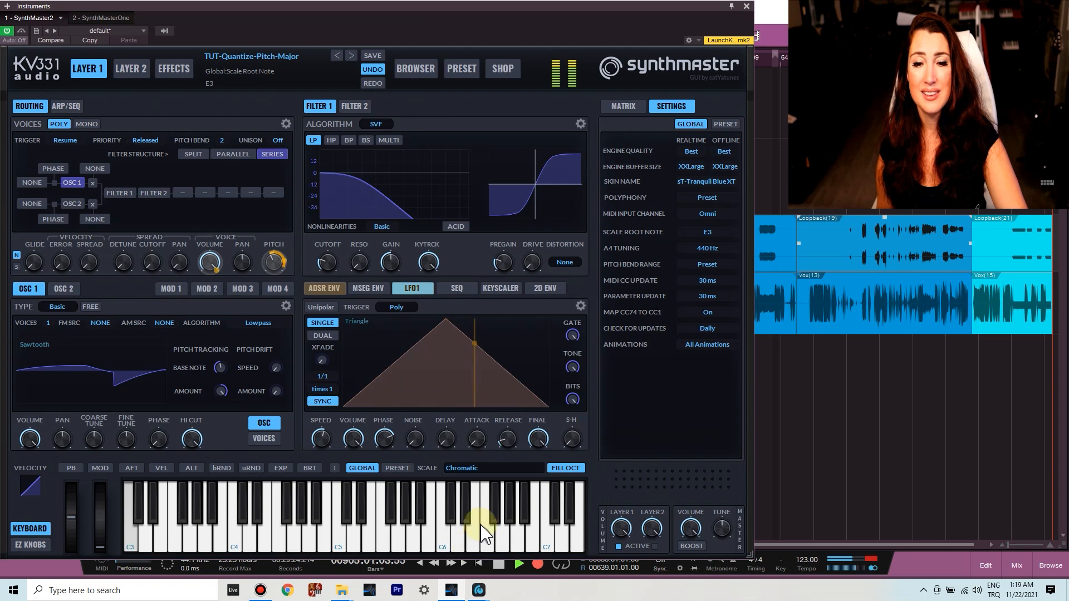
Step: Set the global keyboard scale to the 7 Tone scale Blues Heptatonic and the scale root note to C3
click(504, 470)
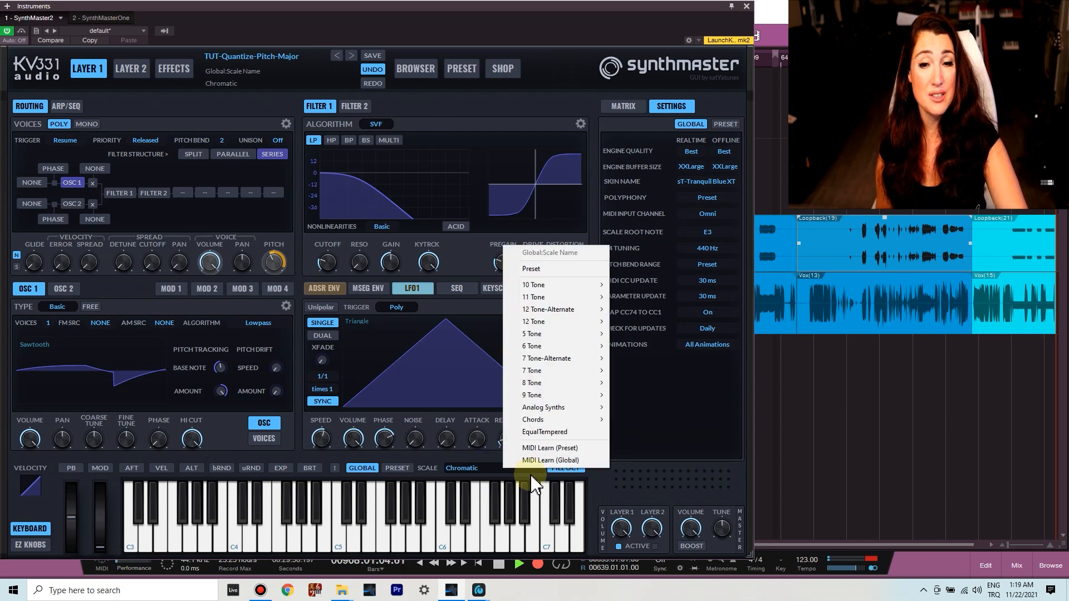
mouse_move(579, 372)
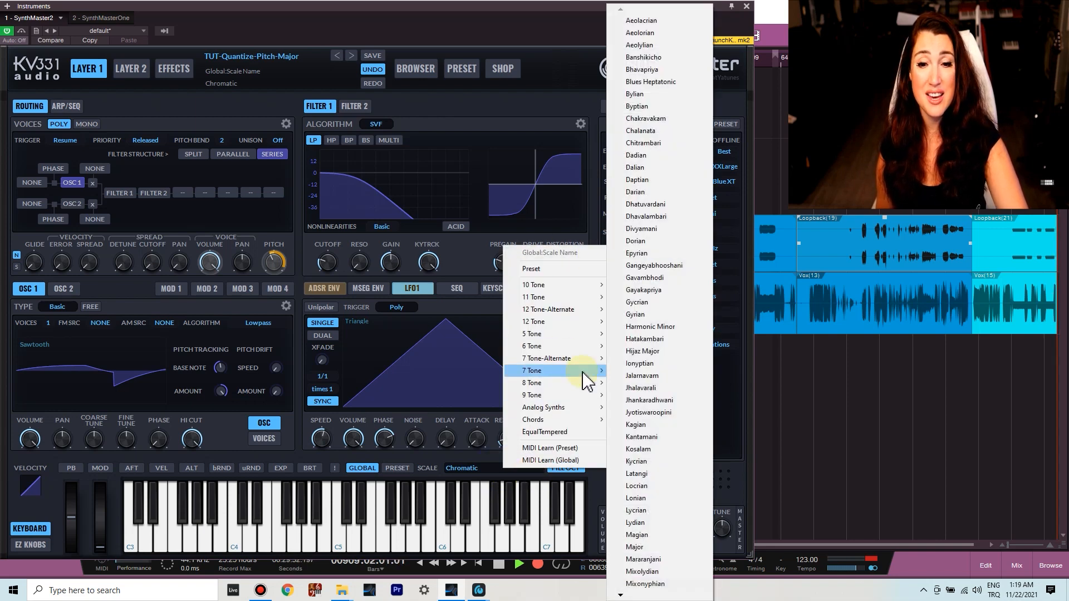
click(672, 83)
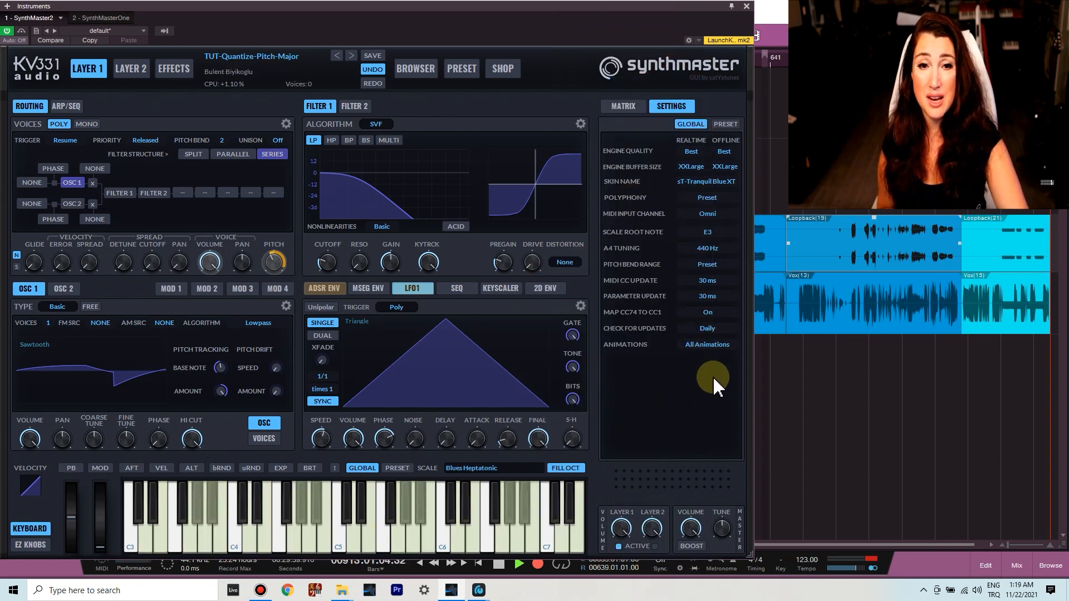
click(718, 238)
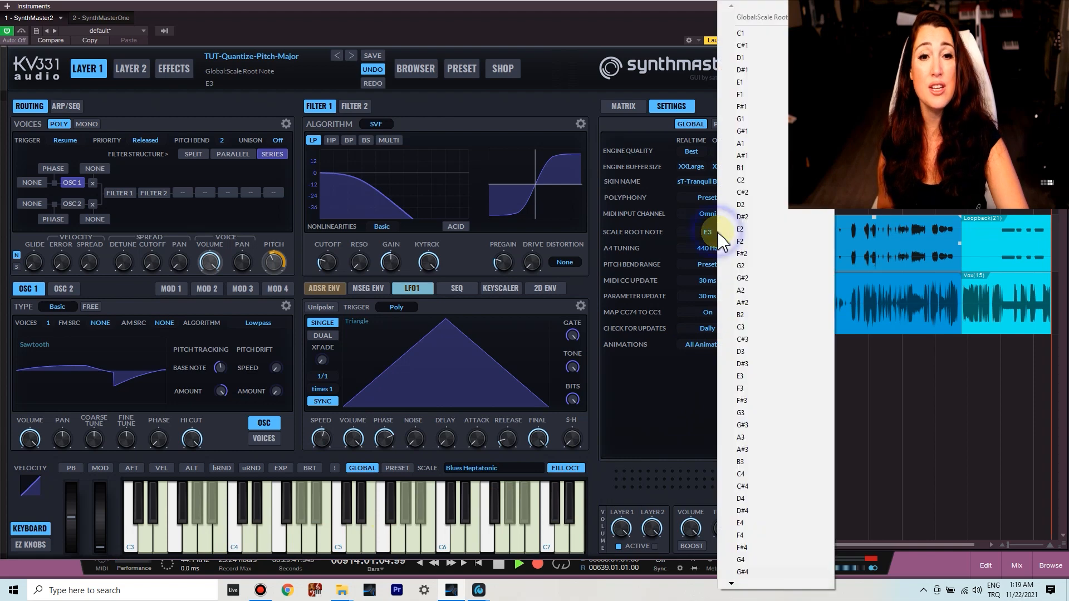
click(754, 327)
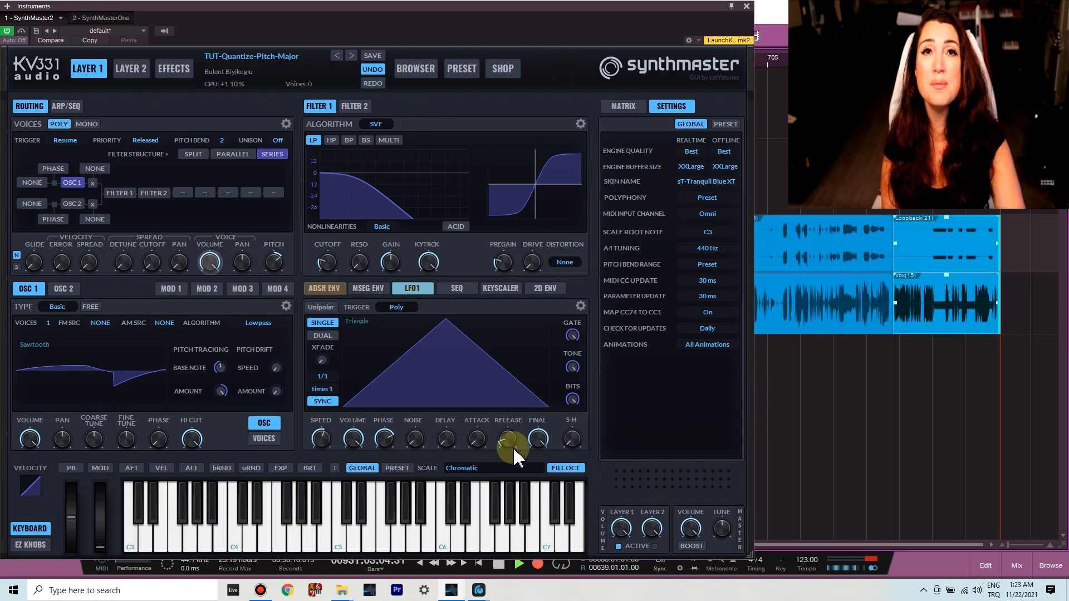
Step: Set Layer 1's voice pitch to -3 octaves and 0 semitones
right_click(275, 261)
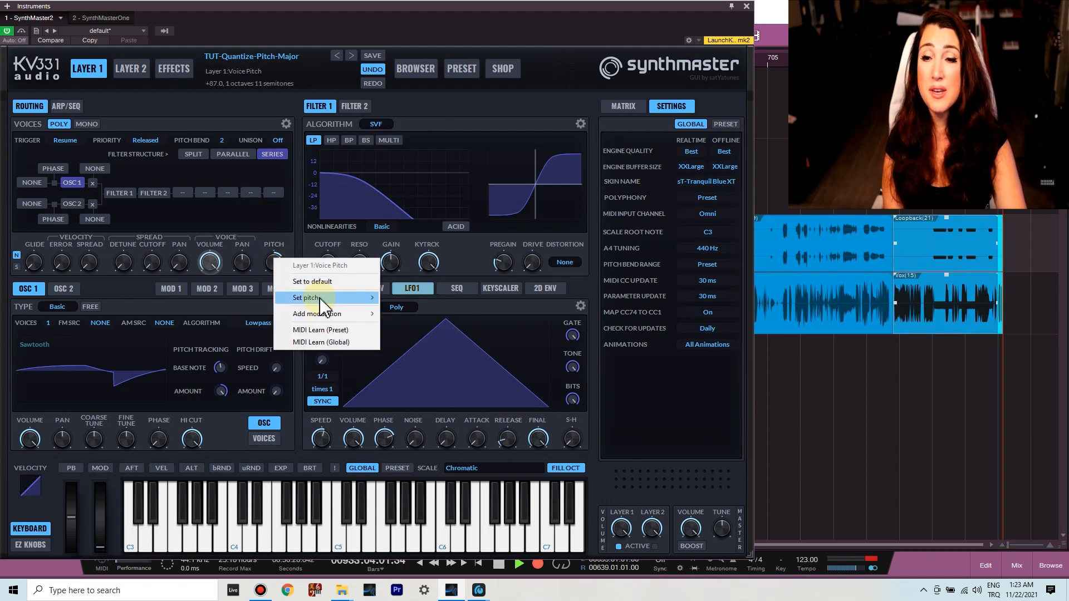
mouse_move(317, 299)
mouse_move(448, 307)
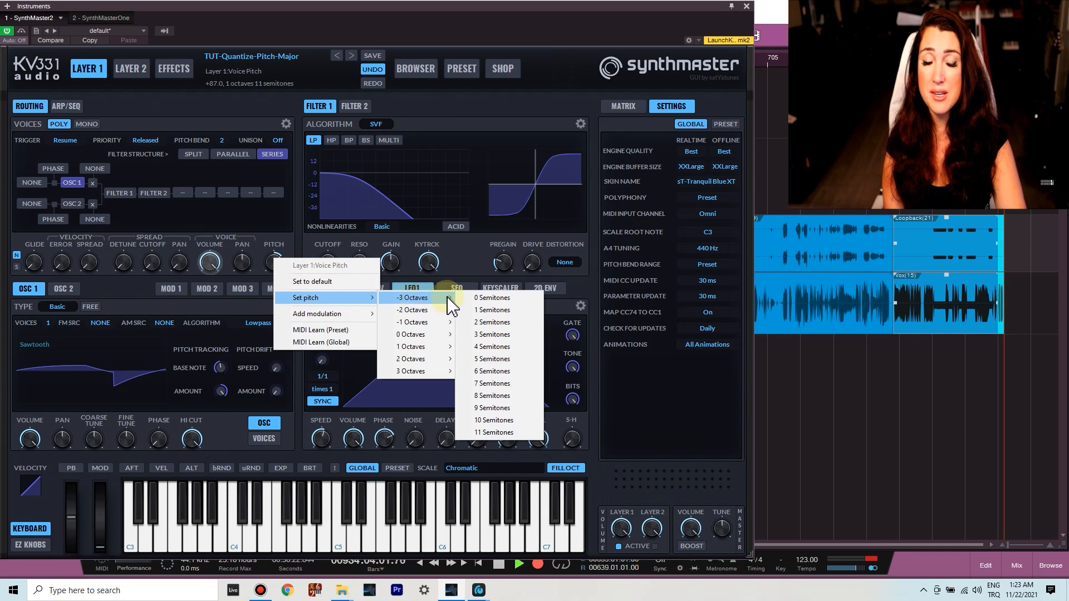
click(490, 304)
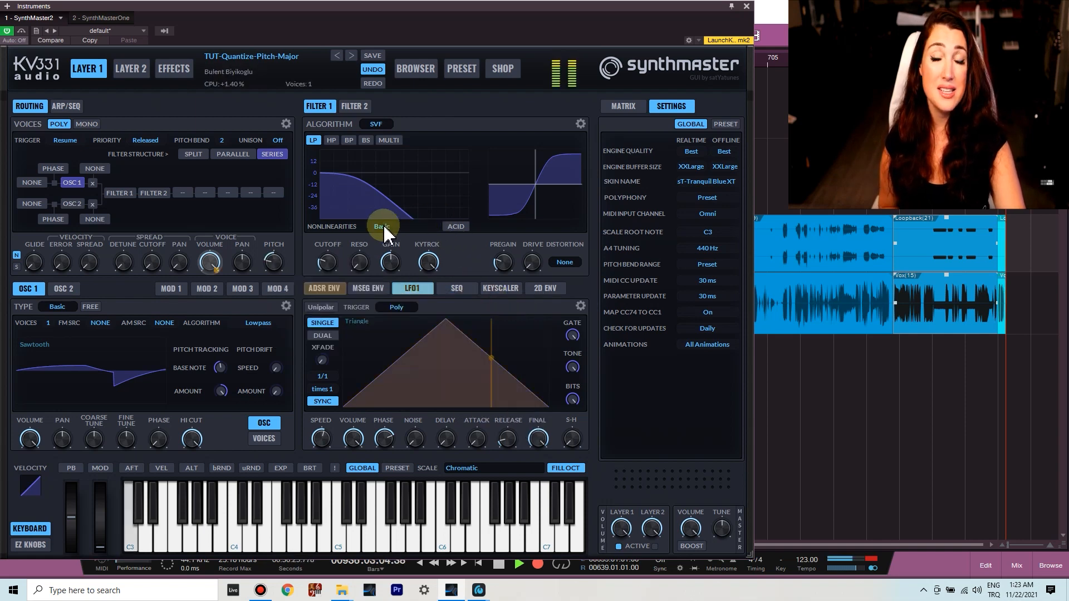
Step: Raise Layer 1's voice pitch to 1 octave and 0 semitones
right_click(277, 260)
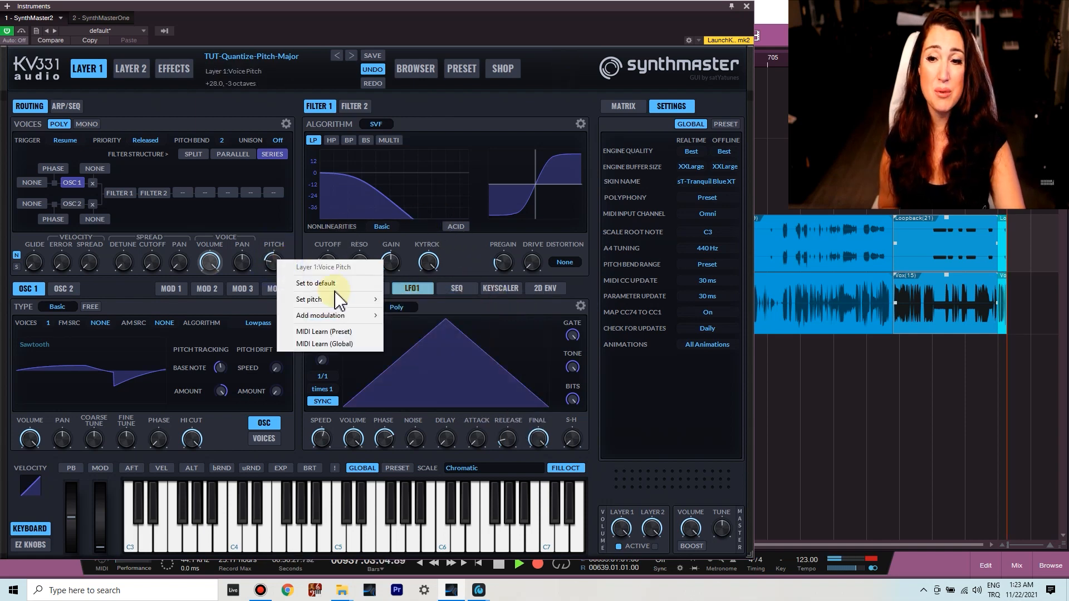
mouse_move(337, 301)
mouse_move(418, 349)
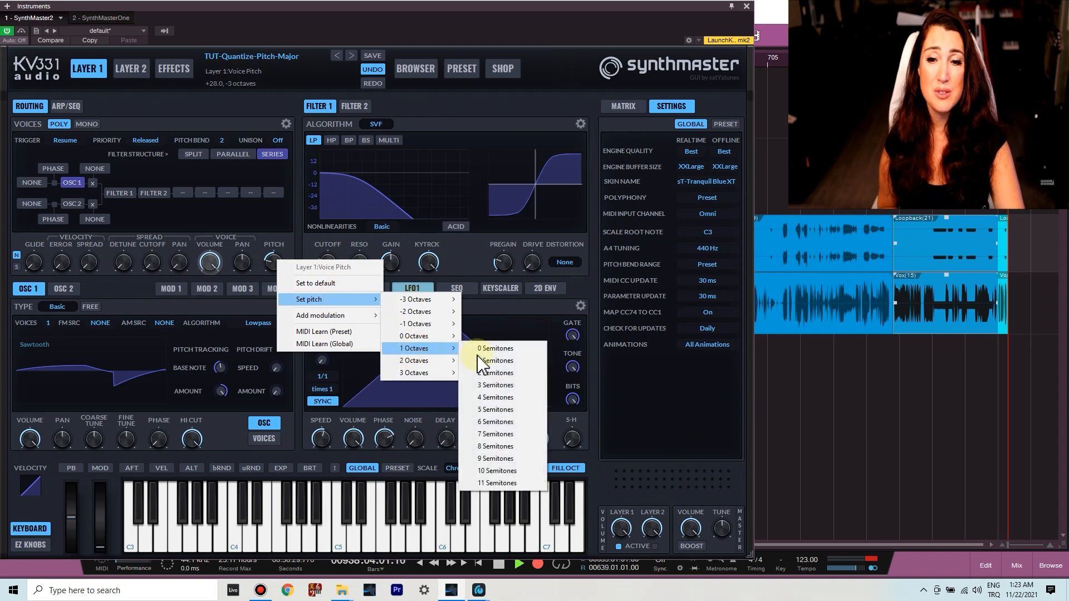
click(526, 349)
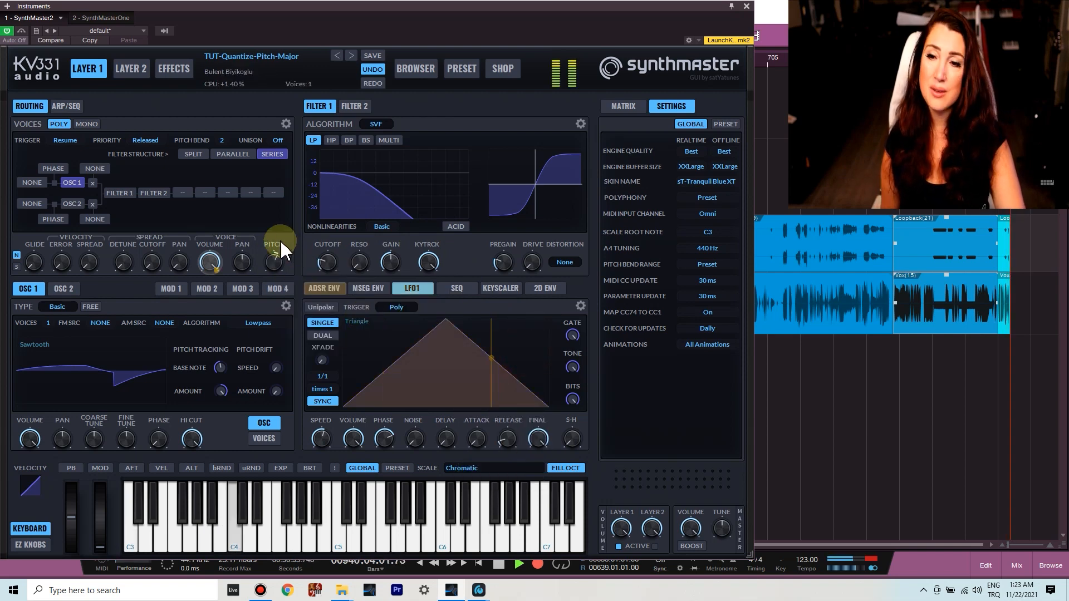
Step: Set Layer 1's voice pitch to 1 octave and 11 semitones
right_click(274, 263)
mouse_move(350, 304)
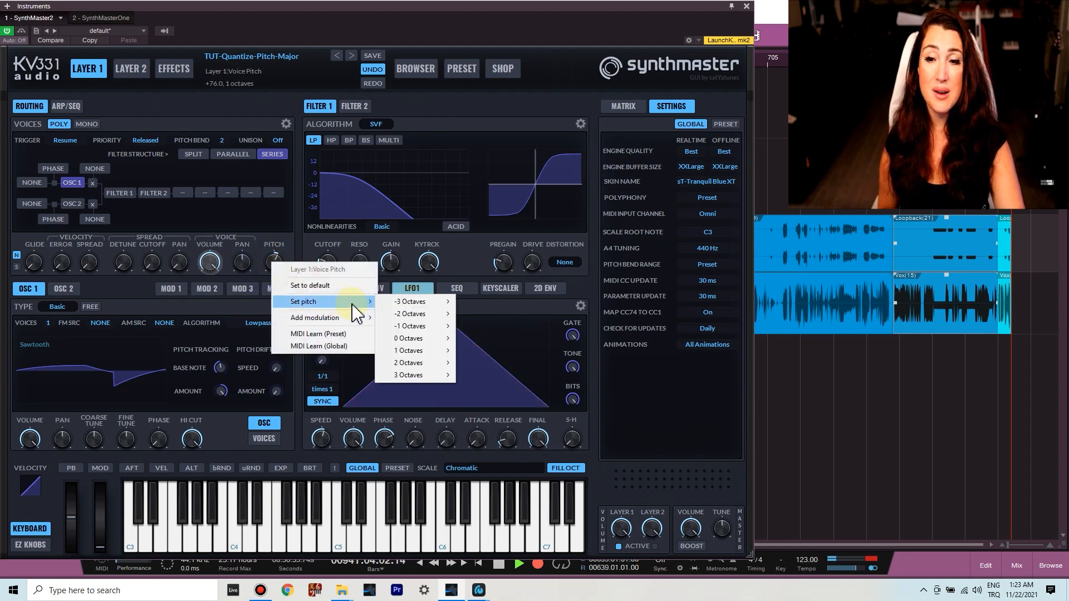
mouse_move(436, 367)
click(494, 440)
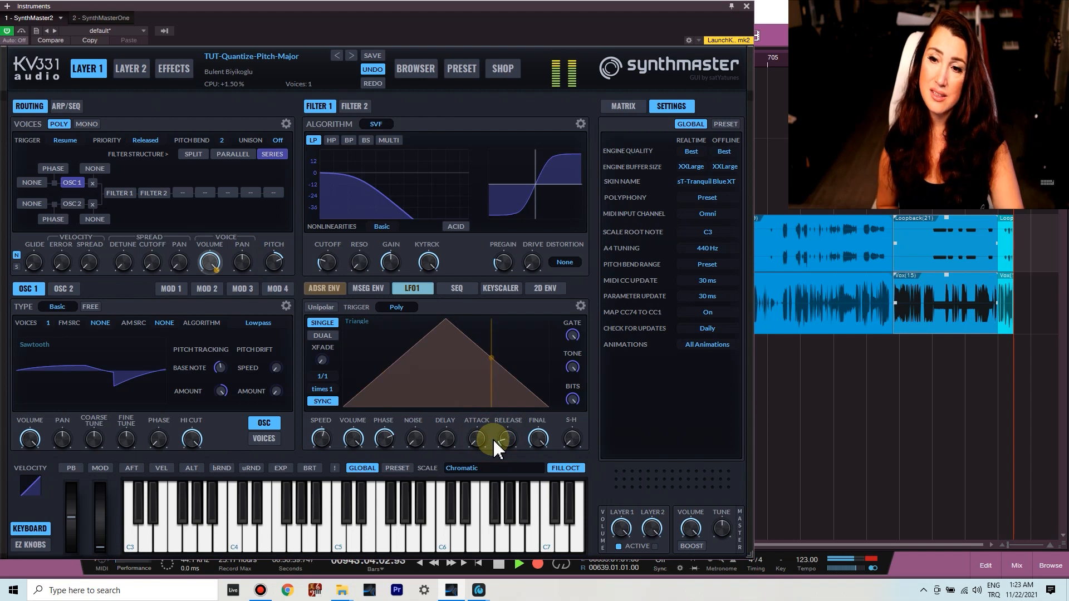
mouse_move(277, 273)
mouse_down()
mouse_move(276, 294)
mouse_move(279, 263)
mouse_move(280, 277)
mouse_up()
Step: Return Layer 1's voice pitch to 0 octaves and 0 semitones
right_click(278, 266)
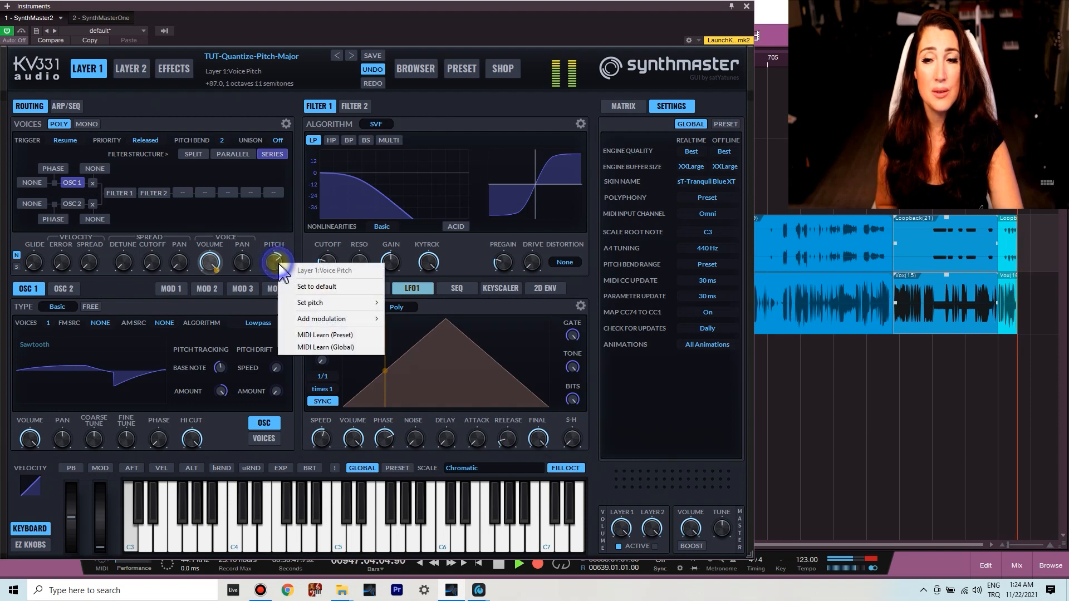
click(318, 304)
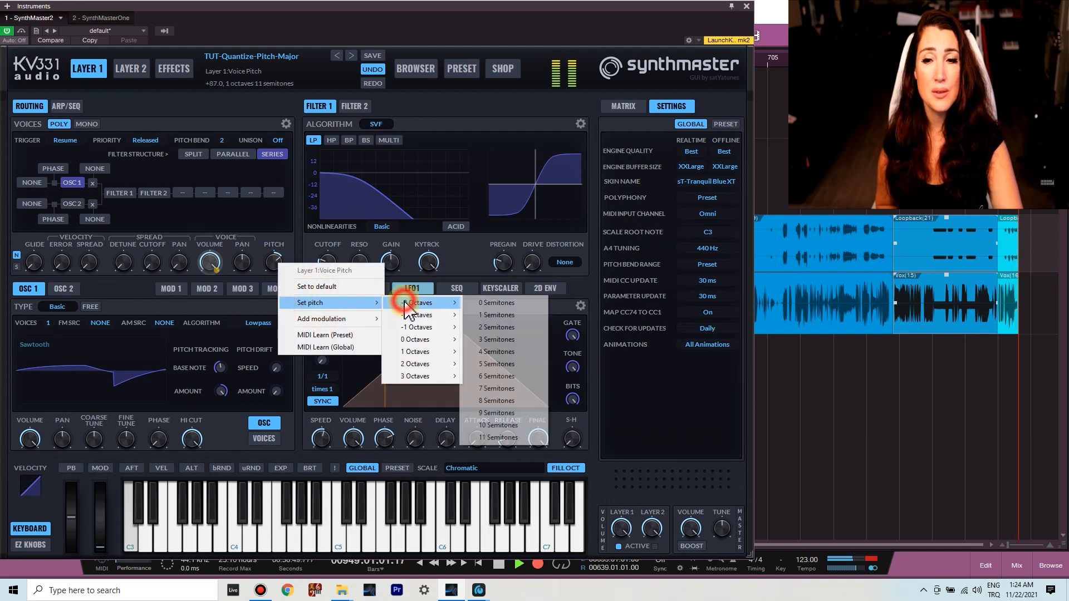
click(406, 340)
click(497, 340)
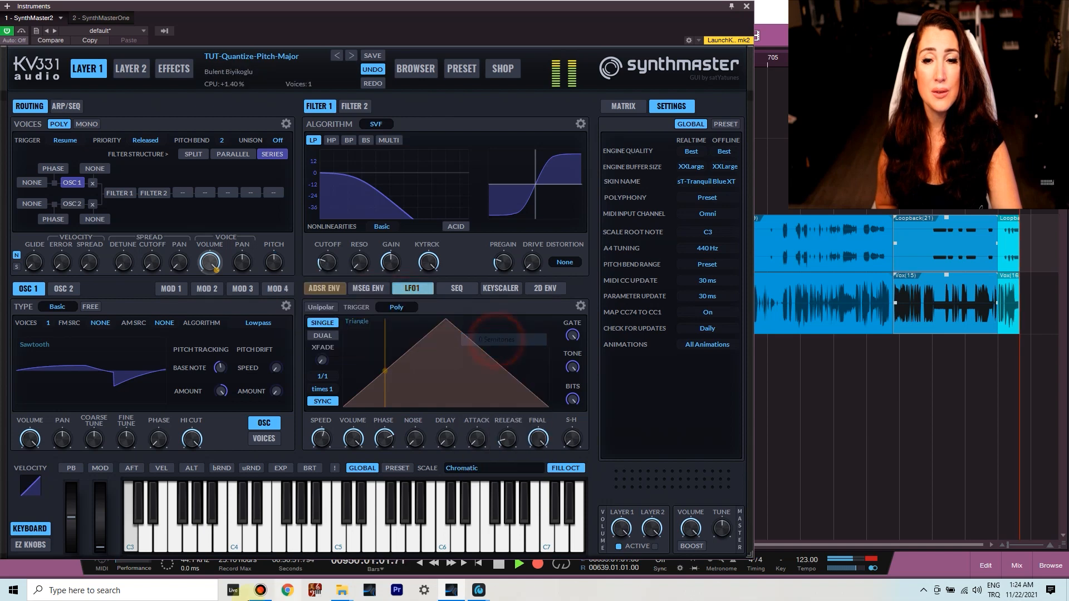